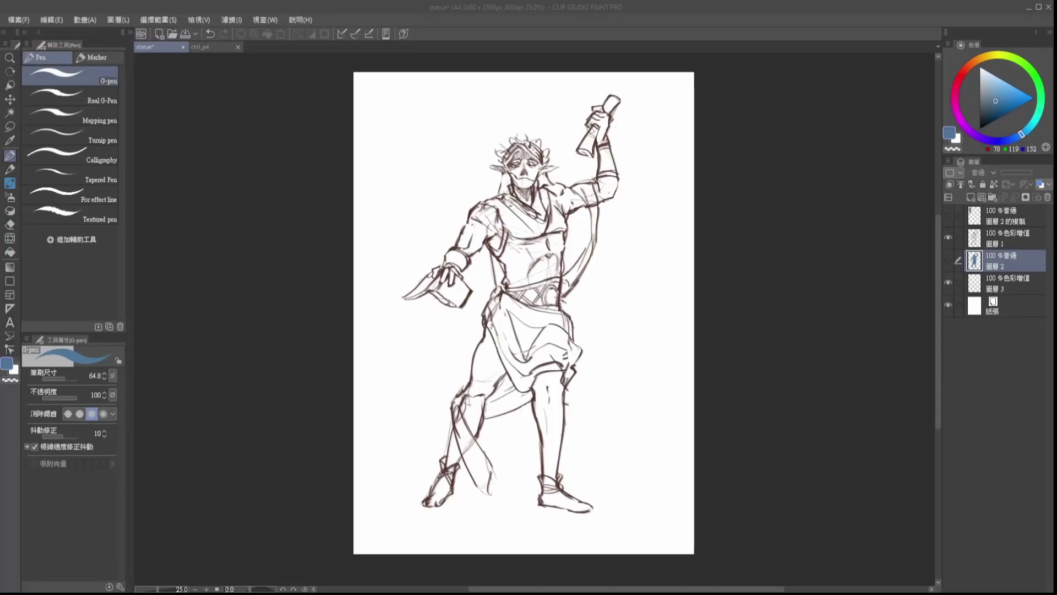
scroll(775, 264, up, 1)
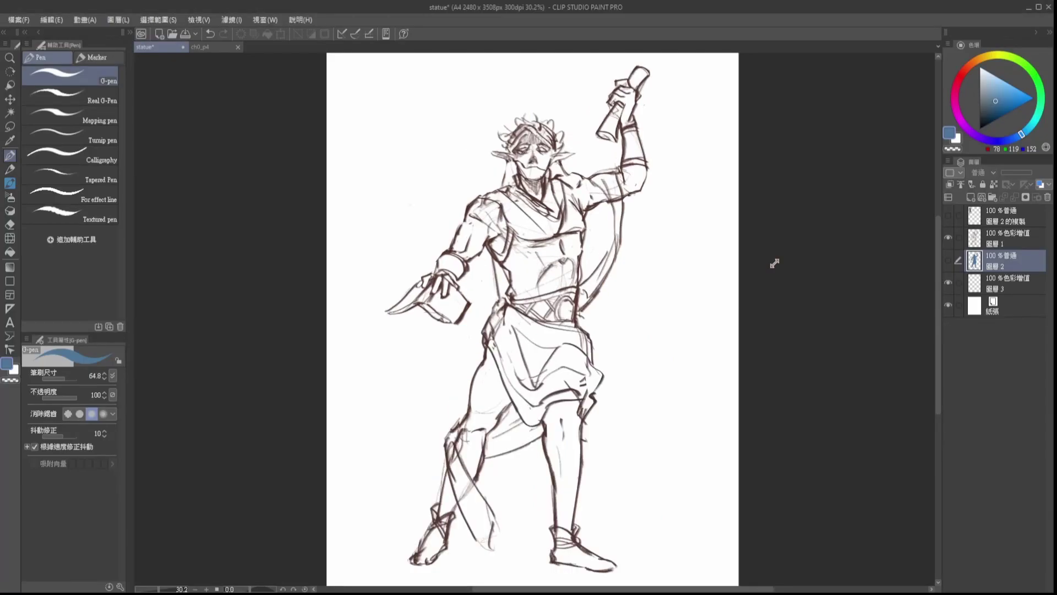
drag(844, 117, 829, 121)
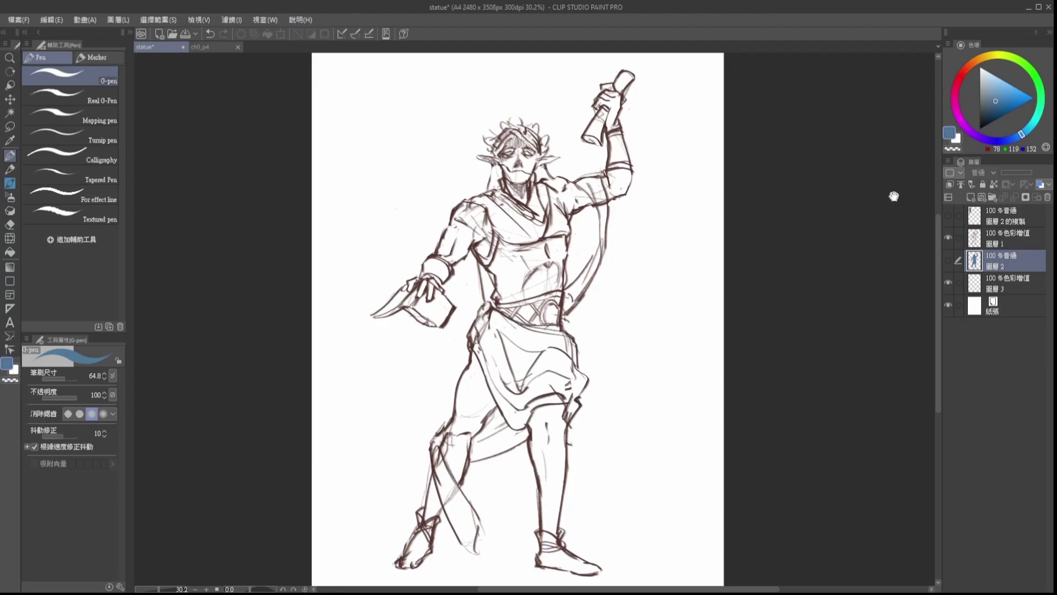
drag(894, 196, 880, 194)
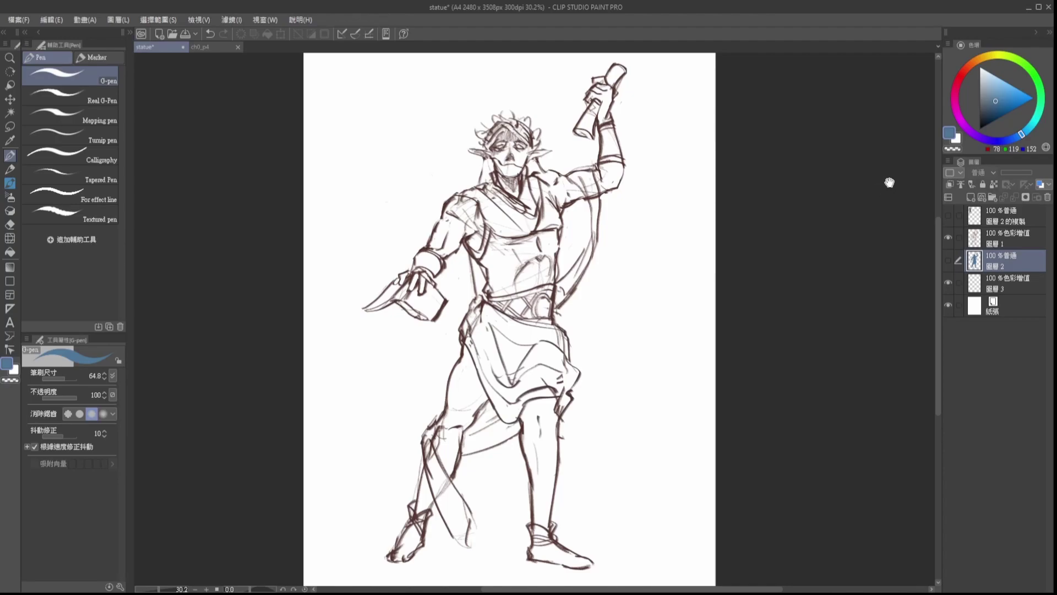
drag(873, 179, 880, 179)
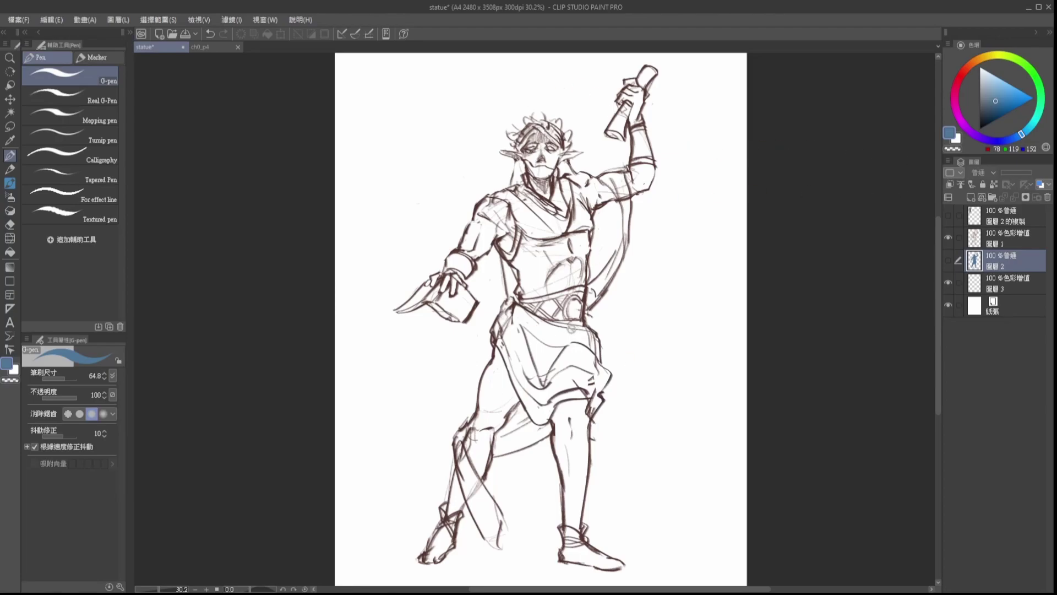
drag(849, 210, 851, 194)
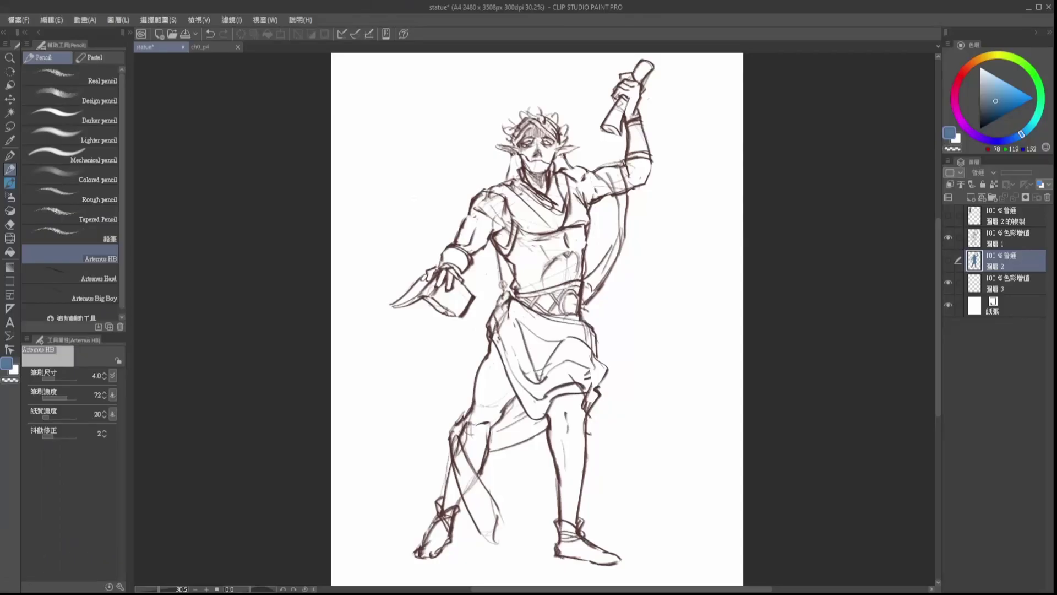
Step: Select the line-art layer 圖層 1 and choose a dark reddish brown (114, 84, 76) for the Artemus HB pencil
key(b)
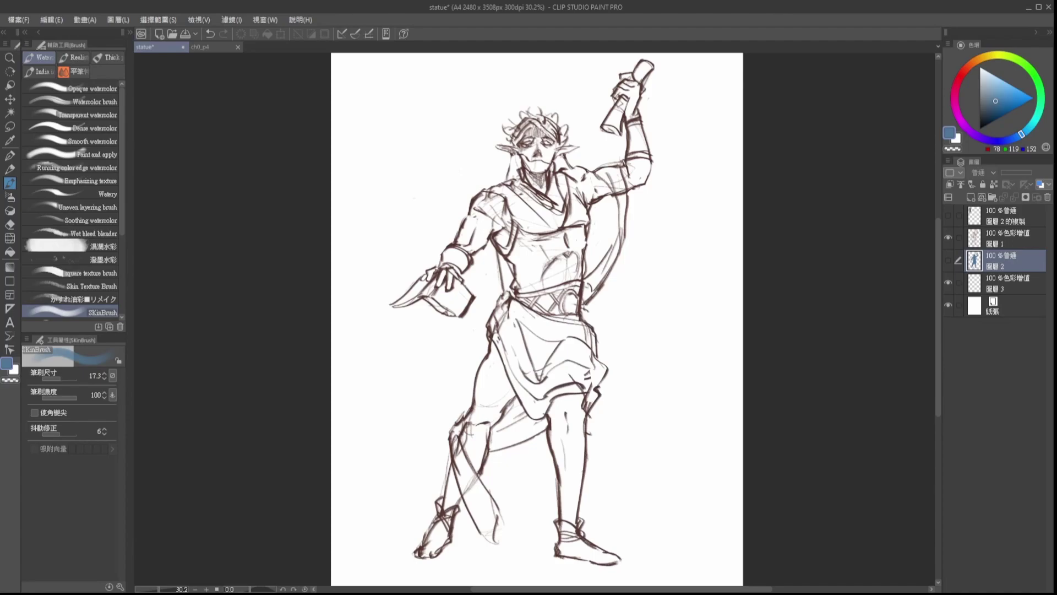
key(p)
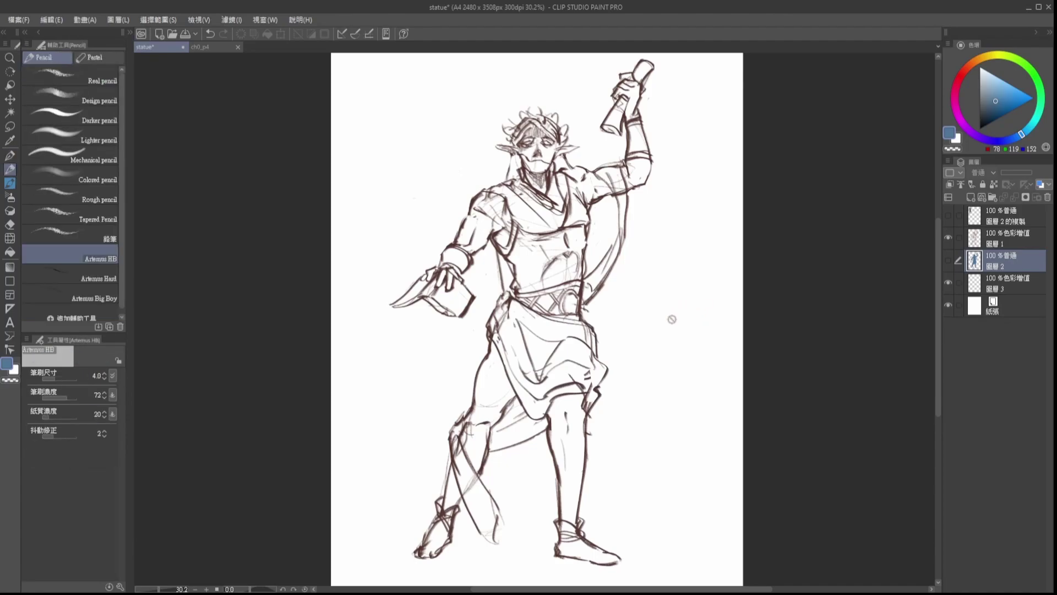
click(989, 234)
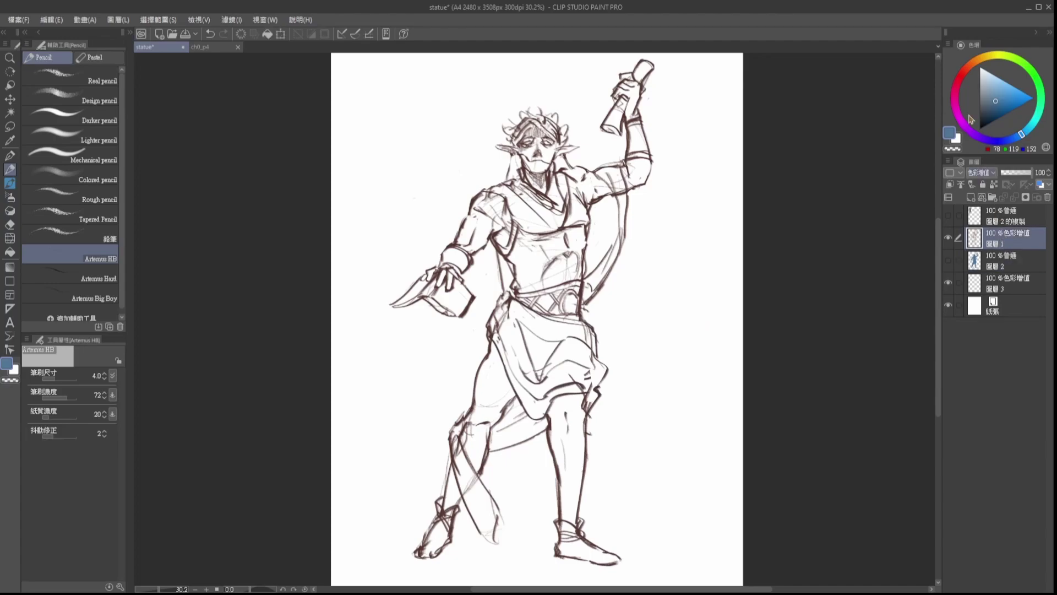
drag(964, 90, 970, 70)
click(987, 106)
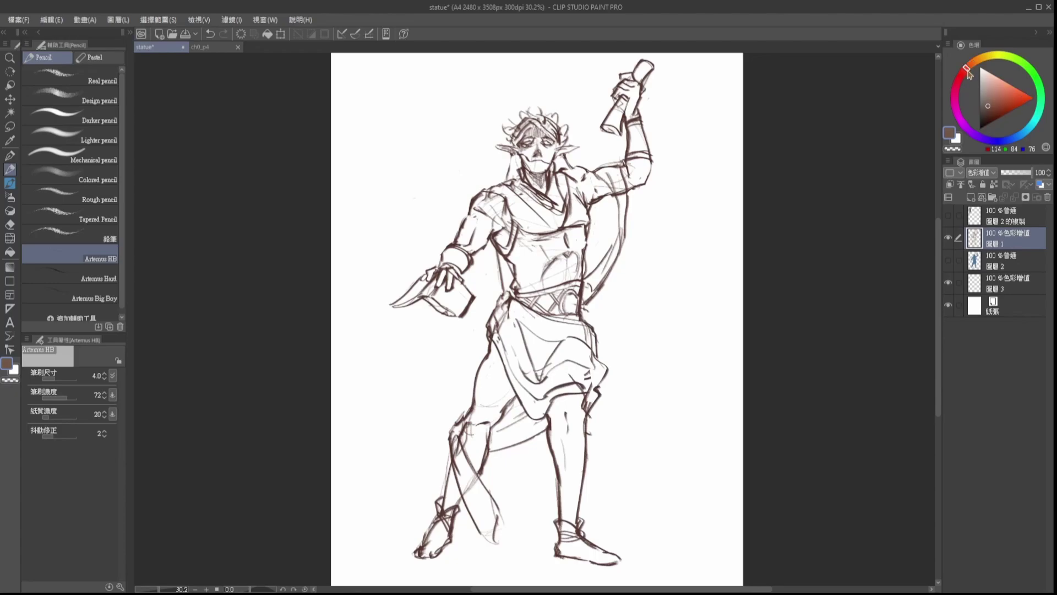
Step: Try out the Artemus HB pencil with zigzag test strokes in the blank area beside the figure, and undo them
drag(633, 353, 675, 377)
drag(690, 320, 717, 391)
key(ctrl+z)
drag(629, 284, 702, 306)
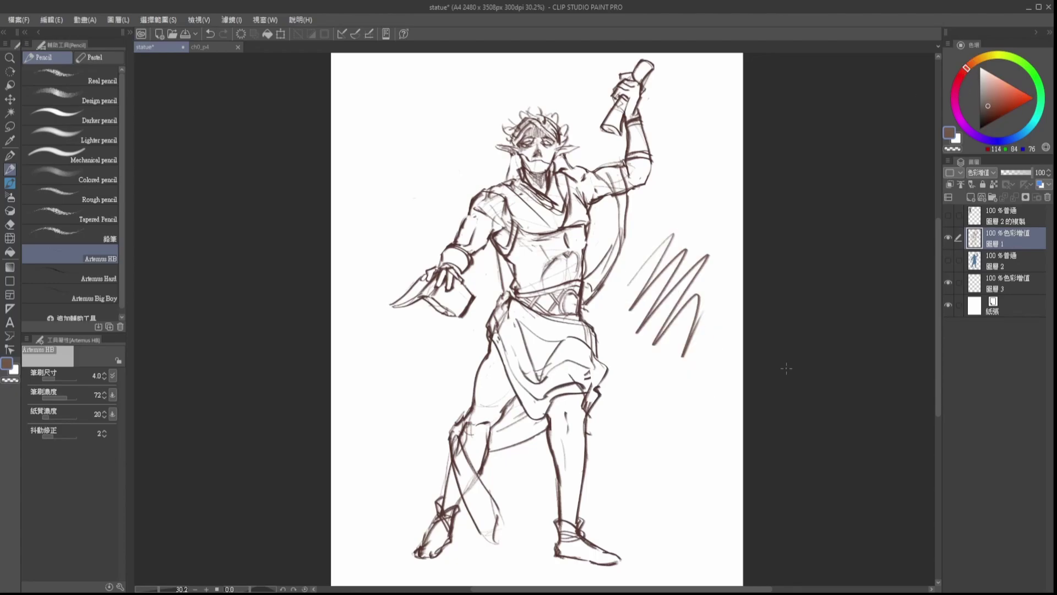
key(ctrl+z)
Step: Examine the pencil line texture of the sketch up close around the torso and head, then view the whole figure
drag(863, 104, 873, 132)
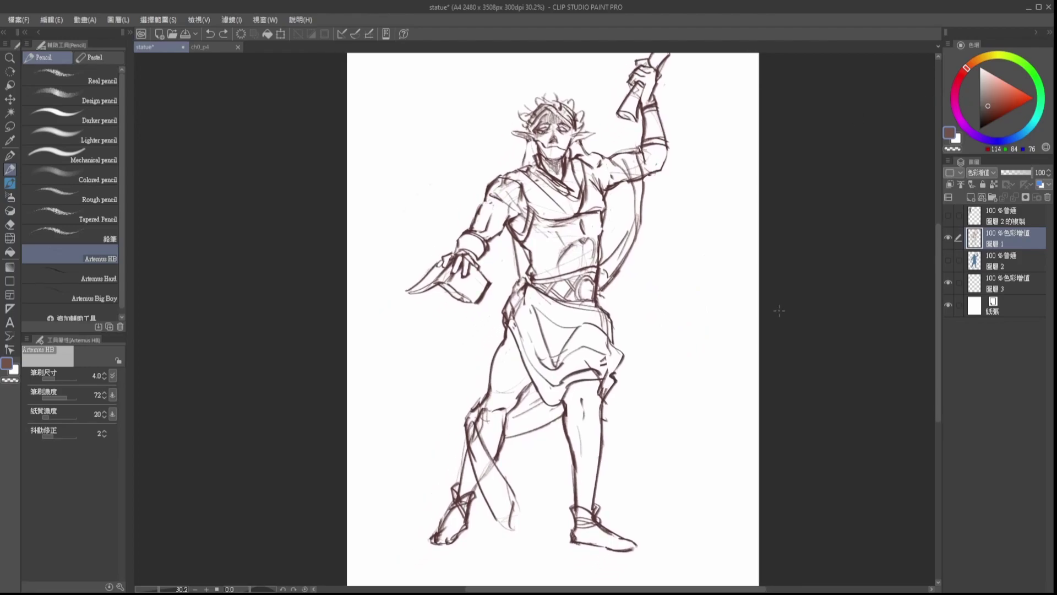
scroll(557, 213, up, 6)
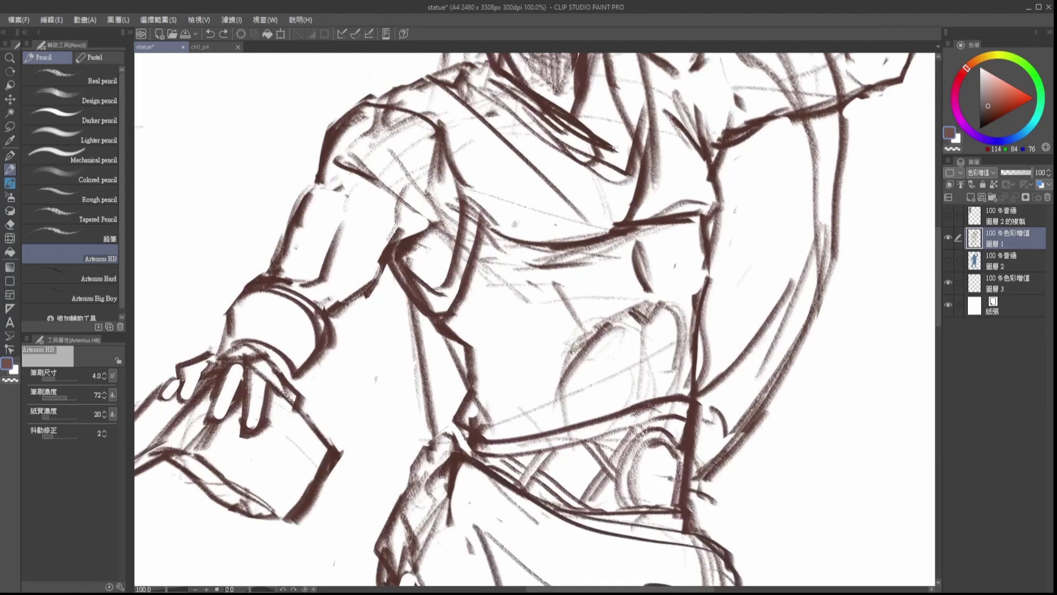
drag(556, 224, 531, 516)
scroll(453, 255, down, 4)
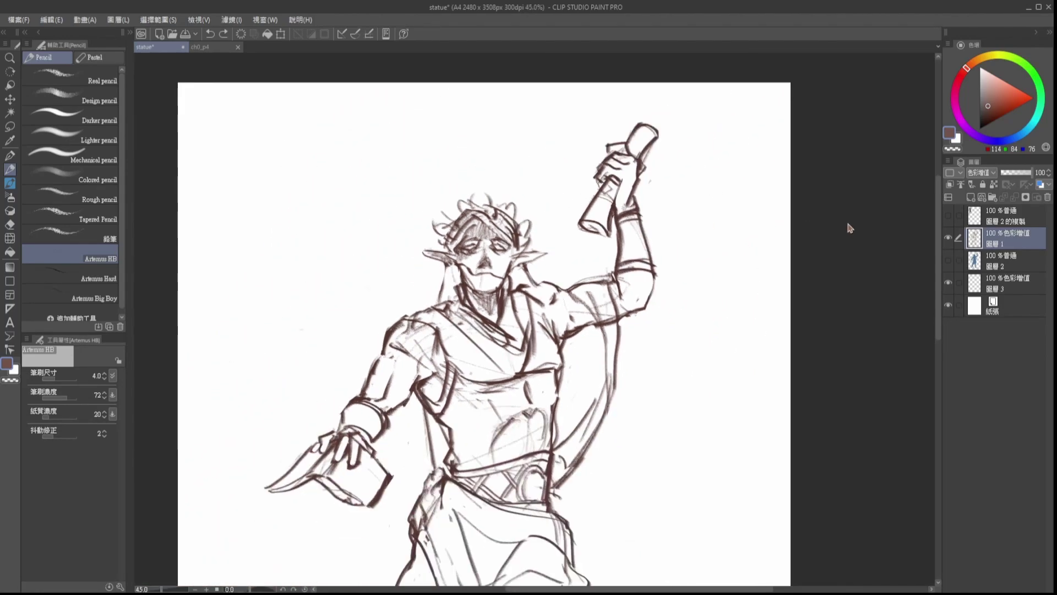
scroll(881, 144, down, 3)
drag(861, 172, 884, 146)
scroll(887, 168, up, 1)
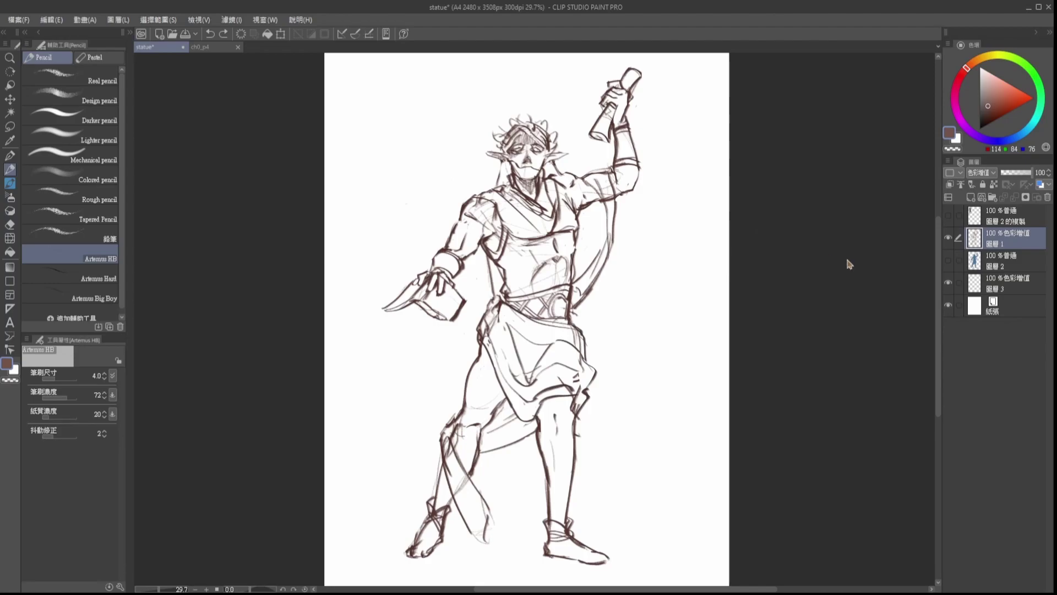
Step: Select the flat blue base layer 圖層 2 and make it visible beneath the line art
click(1013, 266)
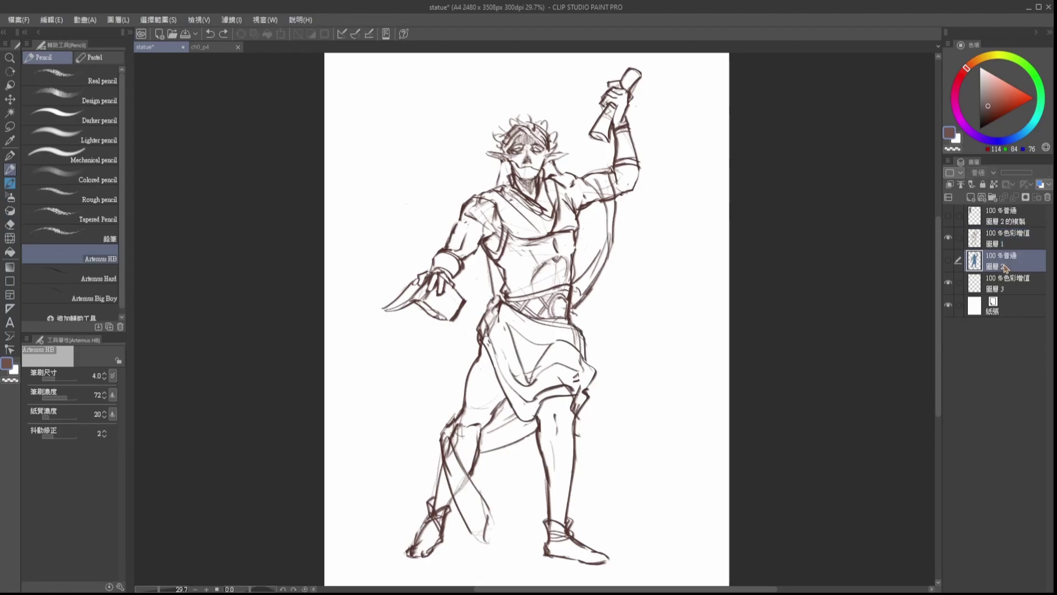
click(948, 261)
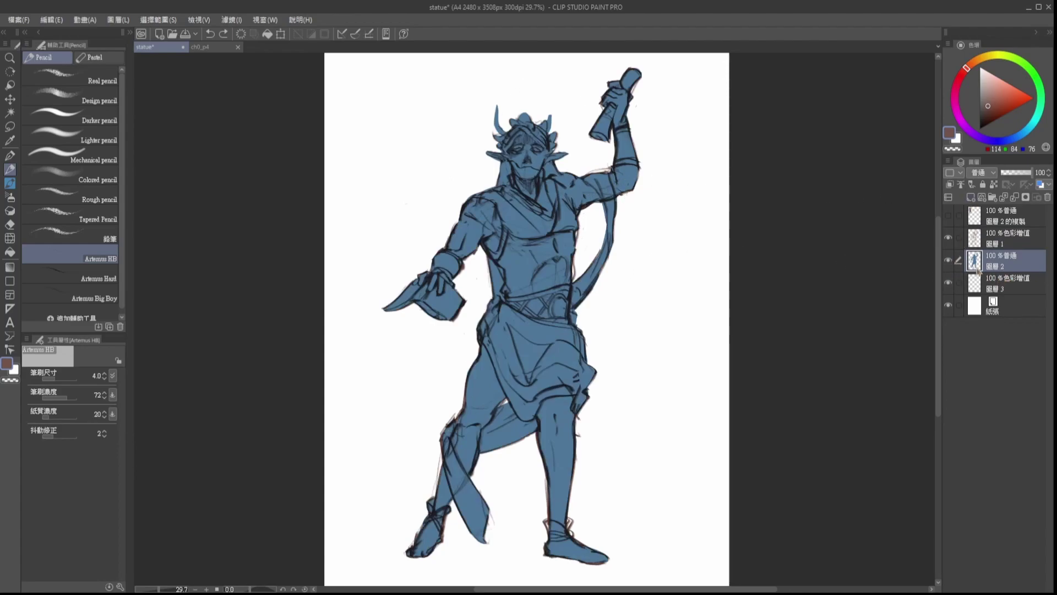
Step: Try desaturating the blue base layer to a neutral grey with the hue and saturation correction
key(ctrl+u)
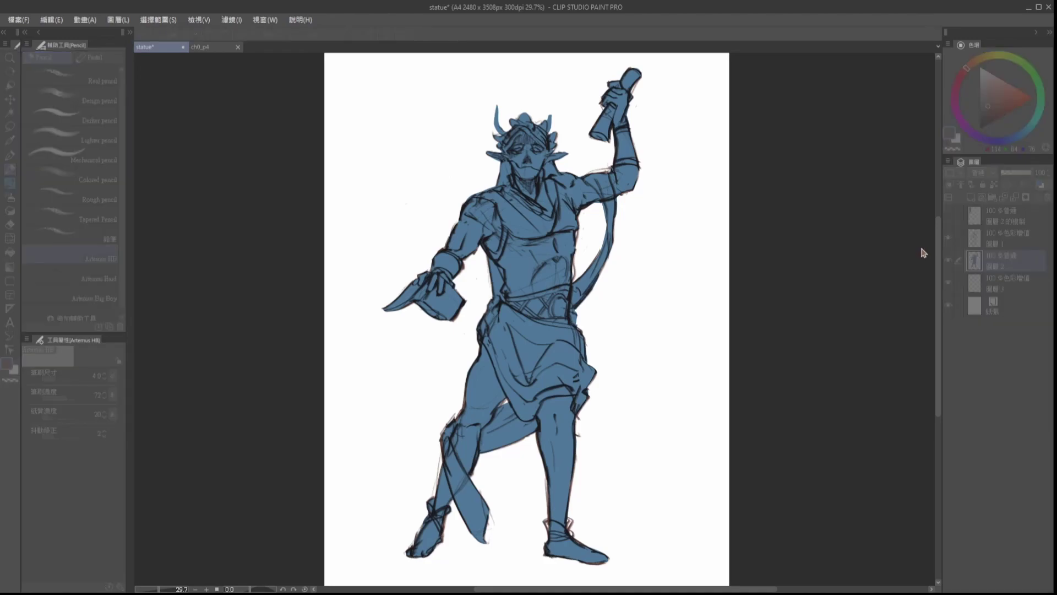
drag(819, 470, 758, 451)
click(884, 430)
drag(582, 255, 587, 251)
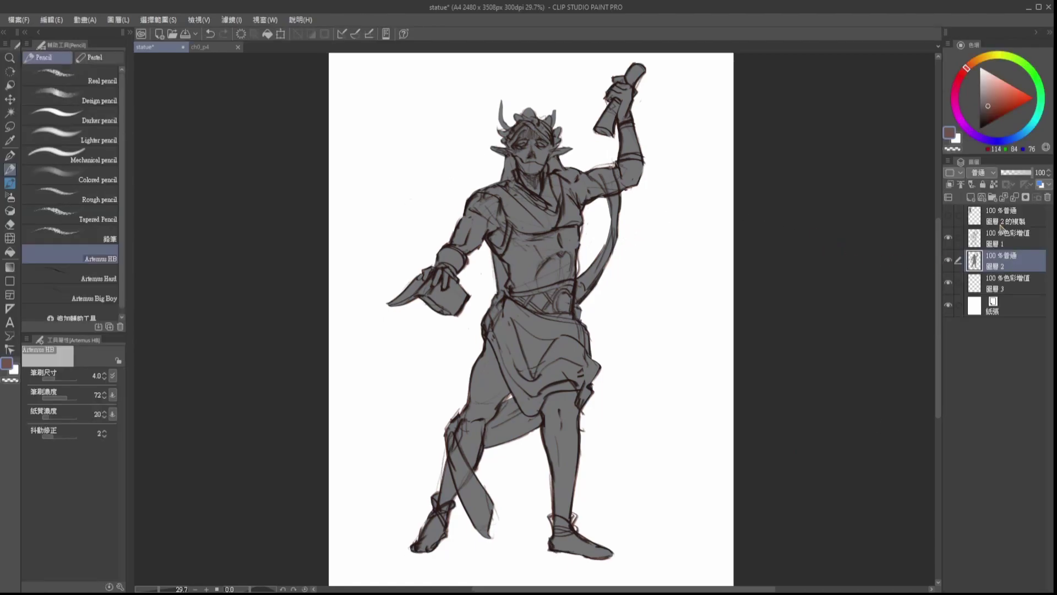
Step: Examine the grey-filled figure up close and as a whole, including against the transparent background
scroll(480, 160, up, 5)
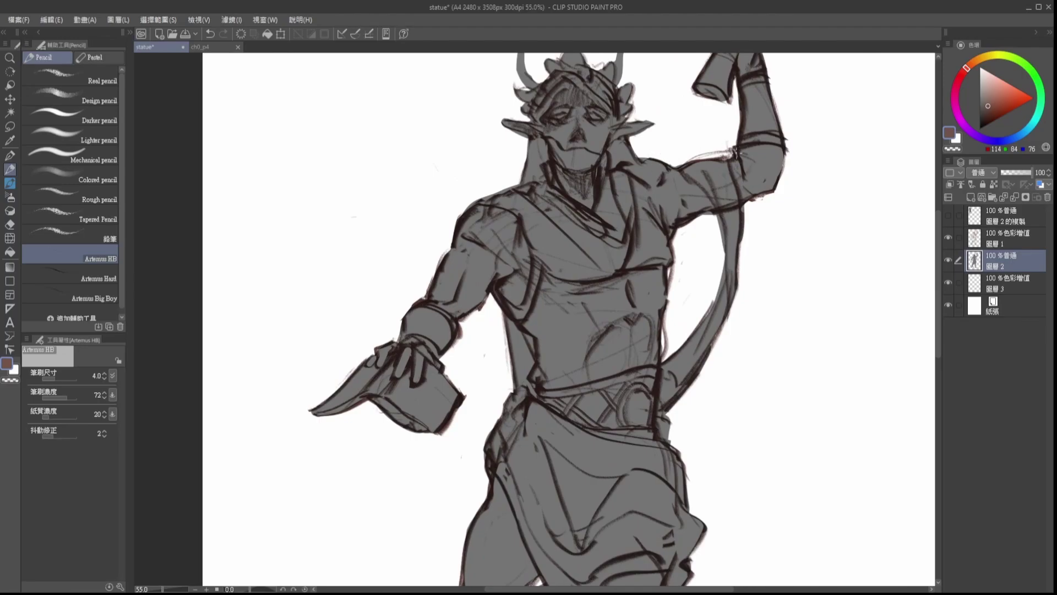
scroll(737, 172, up, 1)
scroll(679, 176, down, 4)
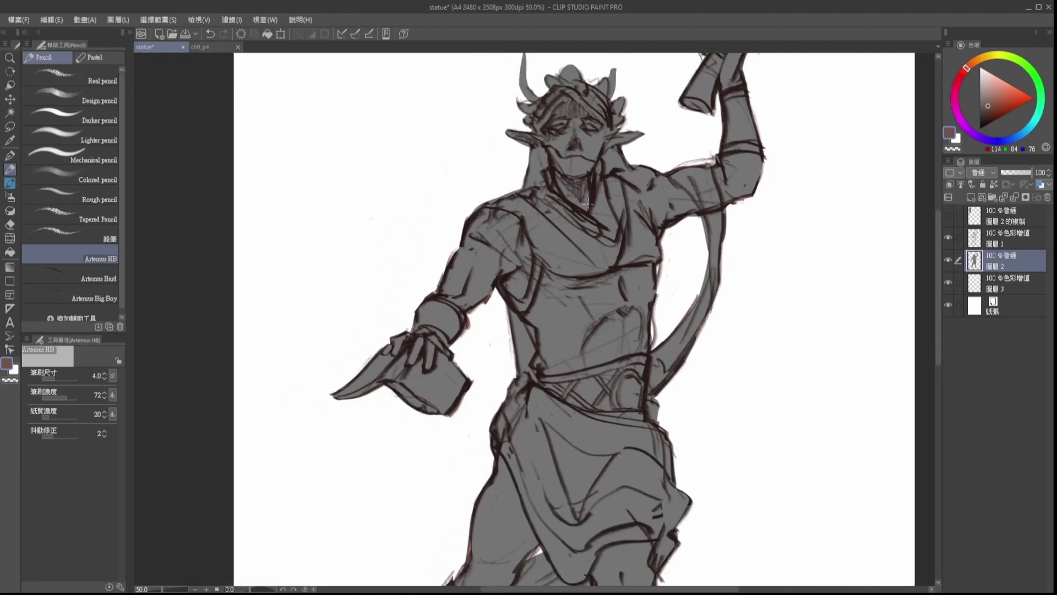
scroll(593, 177, up, 1)
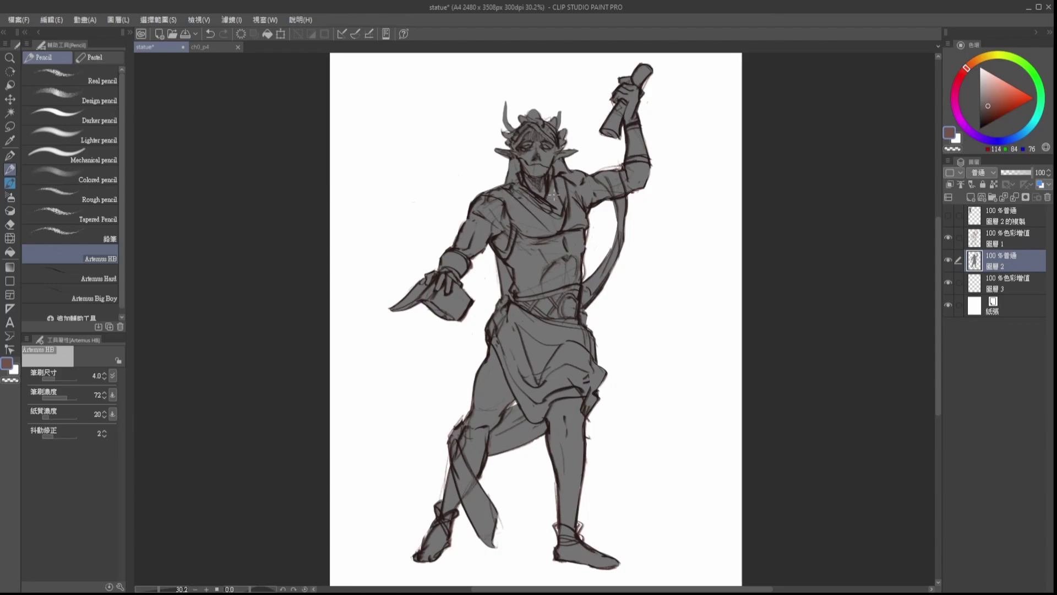
scroll(587, 182, down, 1)
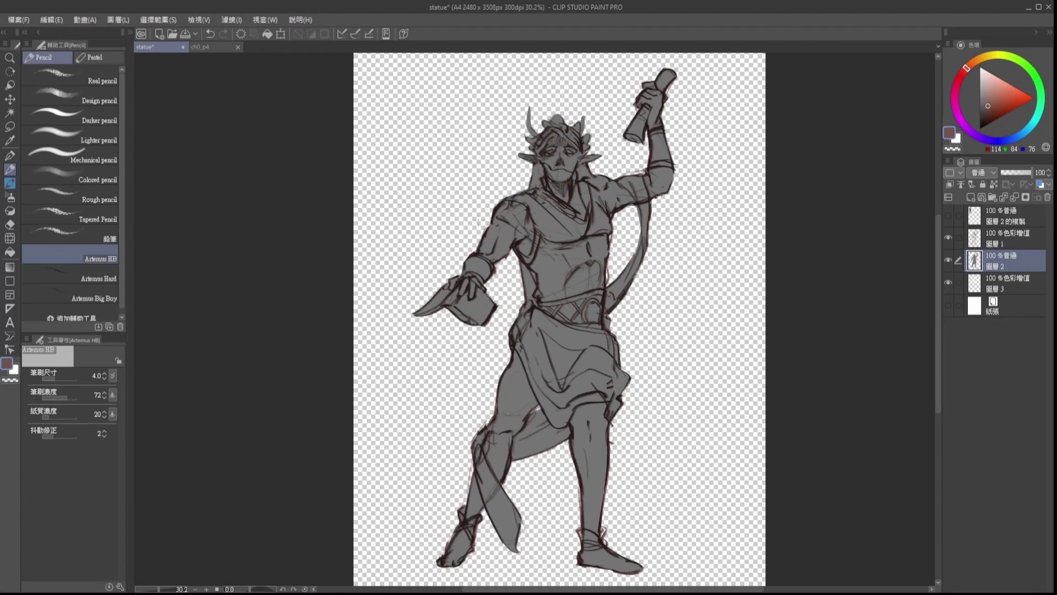
scroll(488, 254, up, 2)
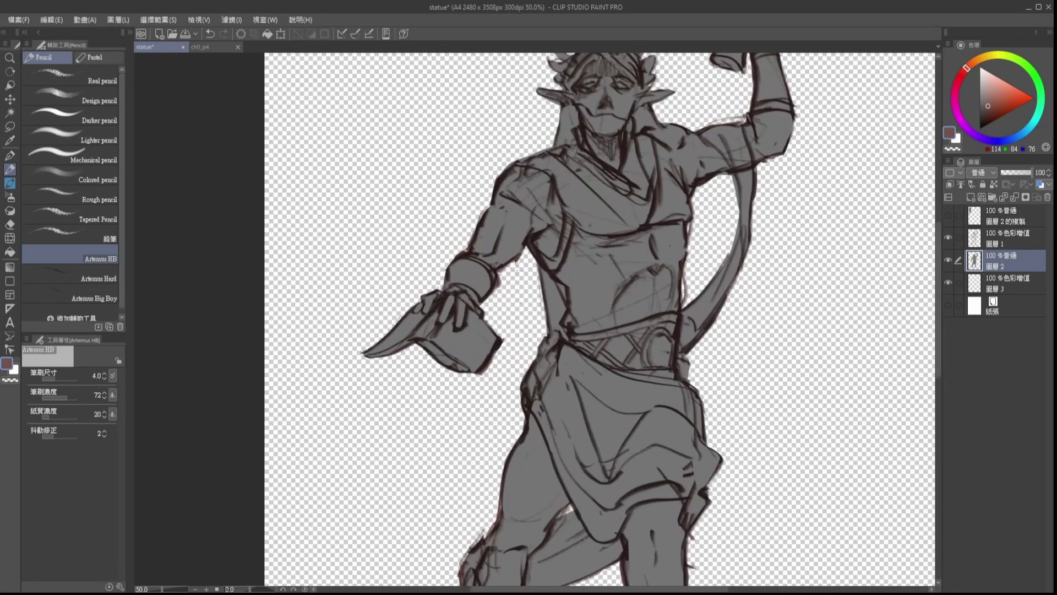
scroll(523, 281, down, 5)
scroll(658, 160, down, 2)
scroll(666, 215, up, 2)
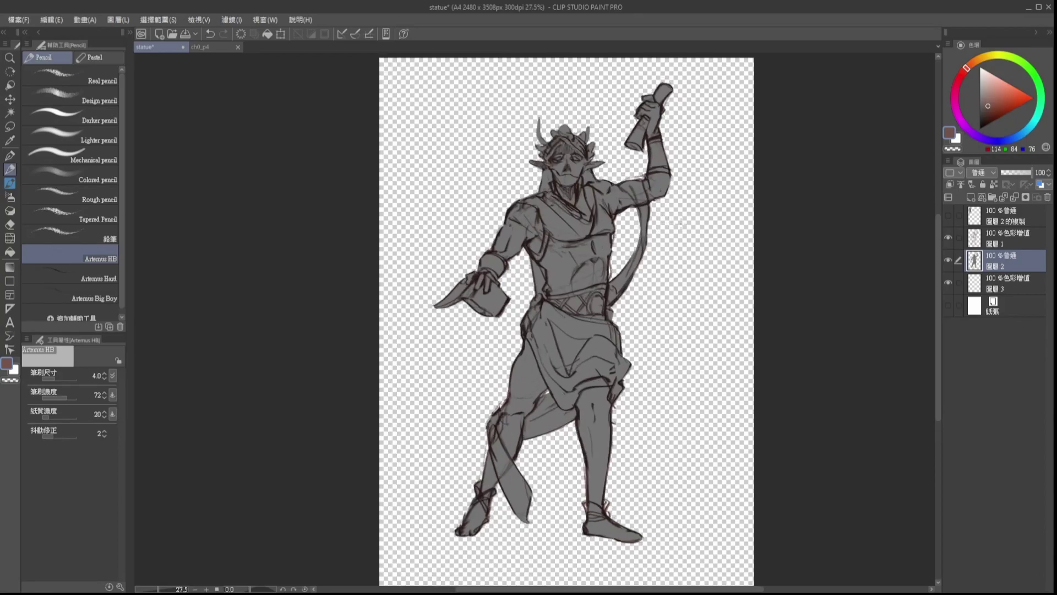
Step: Show the paper layer again and undo the desaturation of the base layer
click(948, 305)
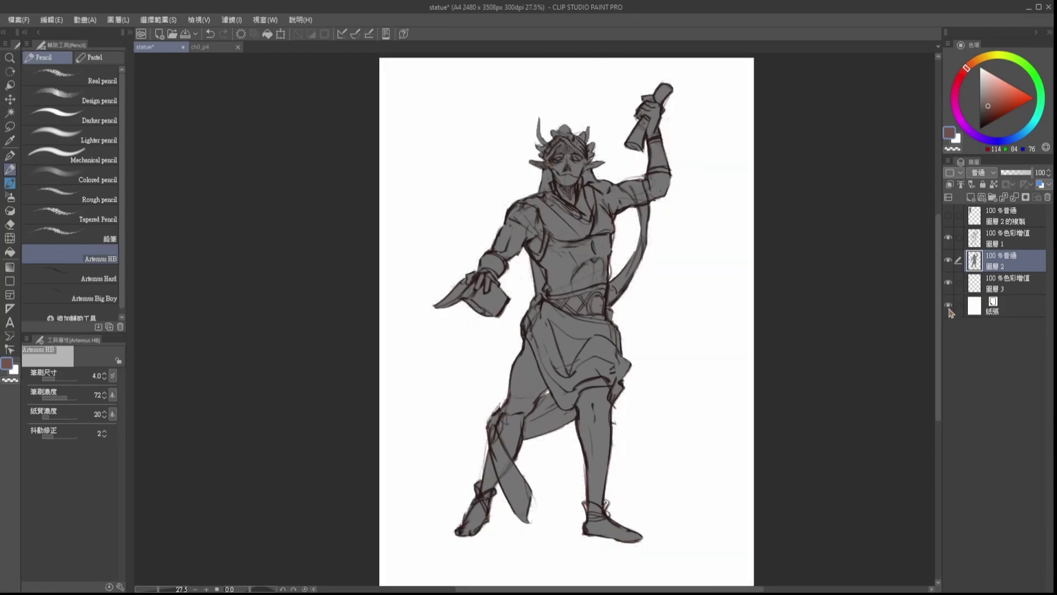
scroll(388, 214, down, 1)
scroll(524, 217, up, 3)
key(ctrl+z)
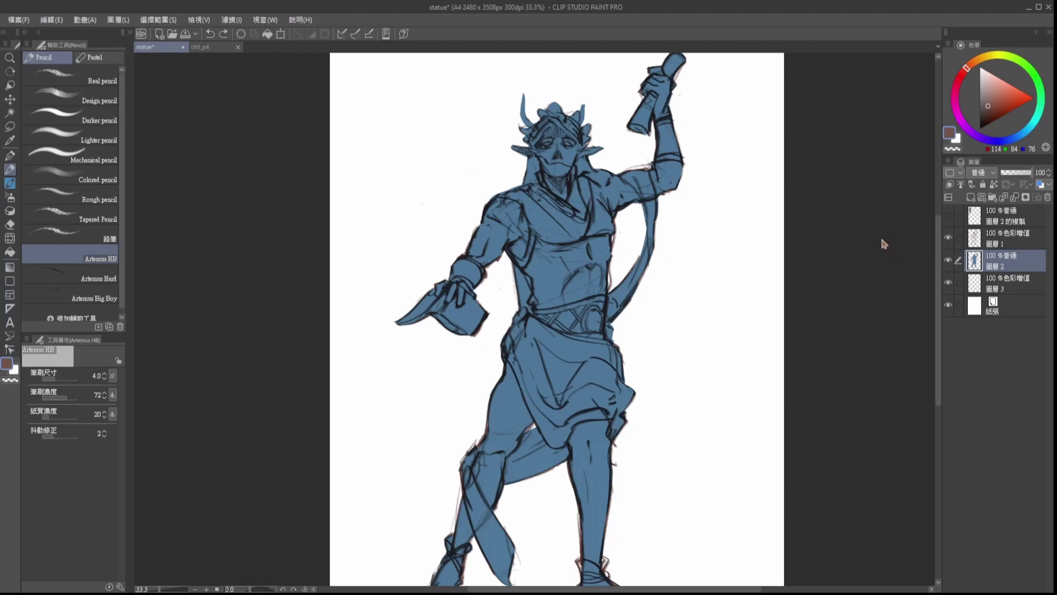
Step: Add a new layer directly above 圖層 2 and set its blending mode to 色彩增值 (Multiply)
key(ctrl+shift+n)
scroll(881, 235, down, 1)
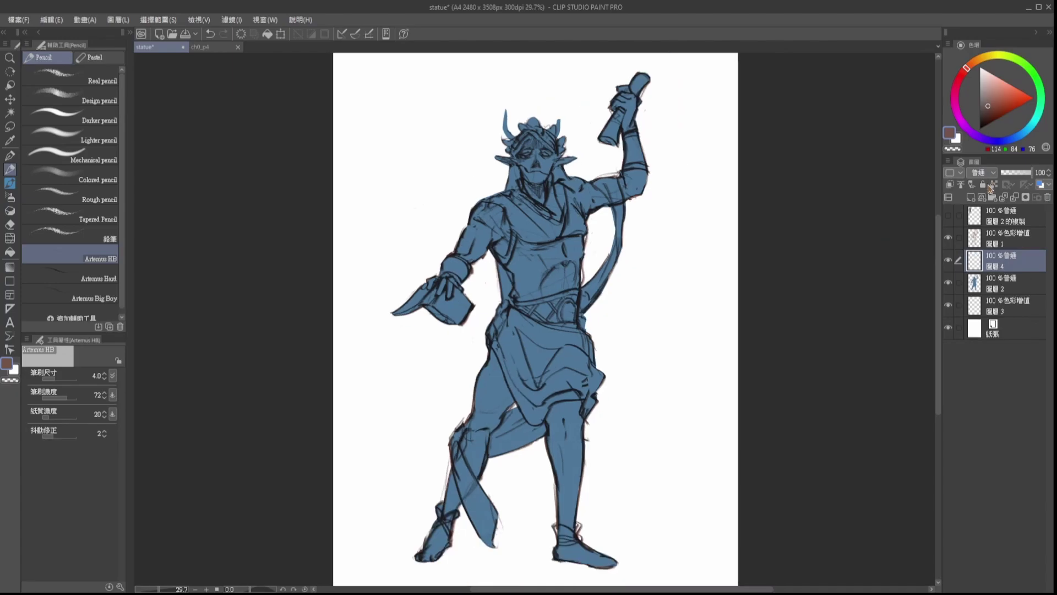
click(988, 208)
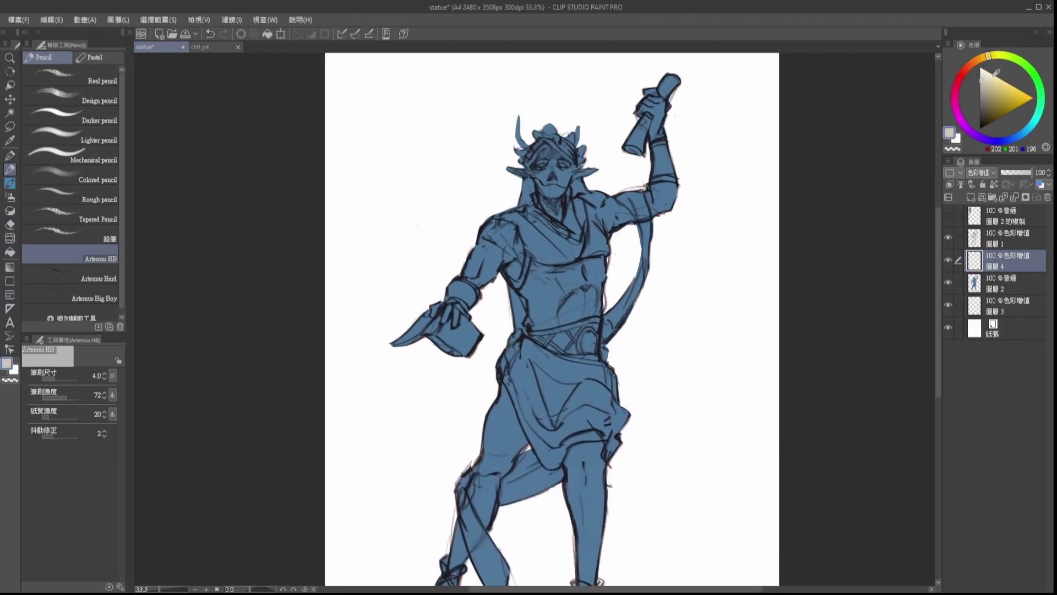
Step: Clip the new layer to the base layer and paint the hair light orange (229, 188, 123) with the SkinBrush
mouse_move(990, 60)
mouse_down()
mouse_move(981, 59)
mouse_move(1002, 86)
mouse_up()
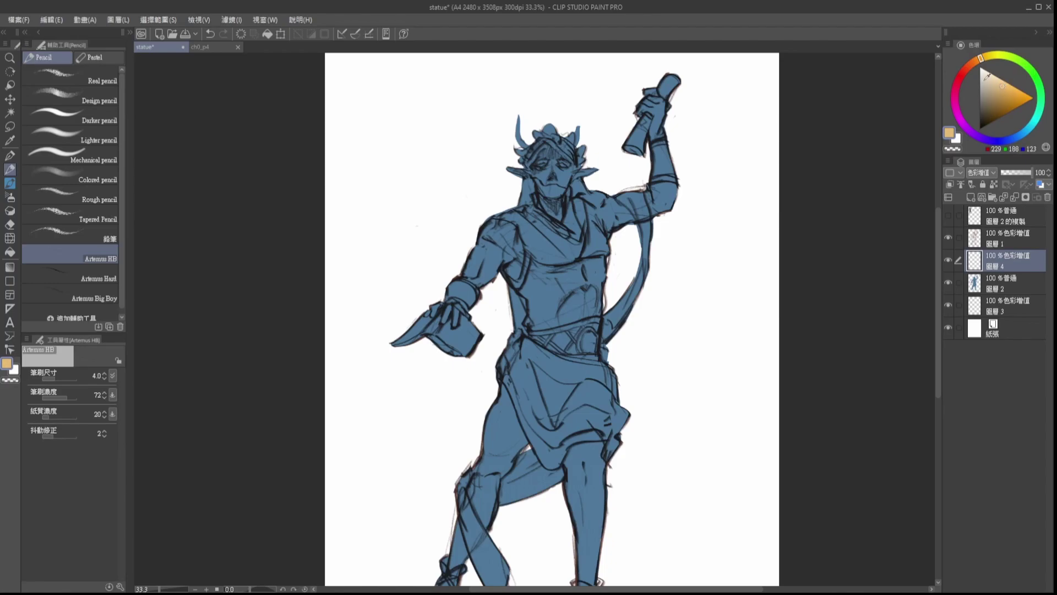
click(10, 184)
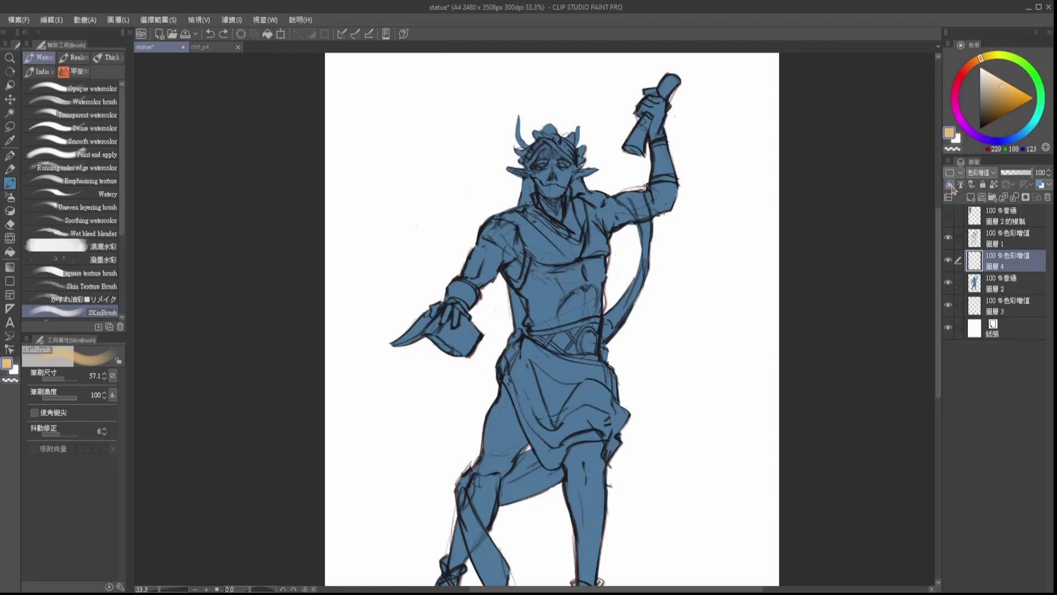
click(950, 185)
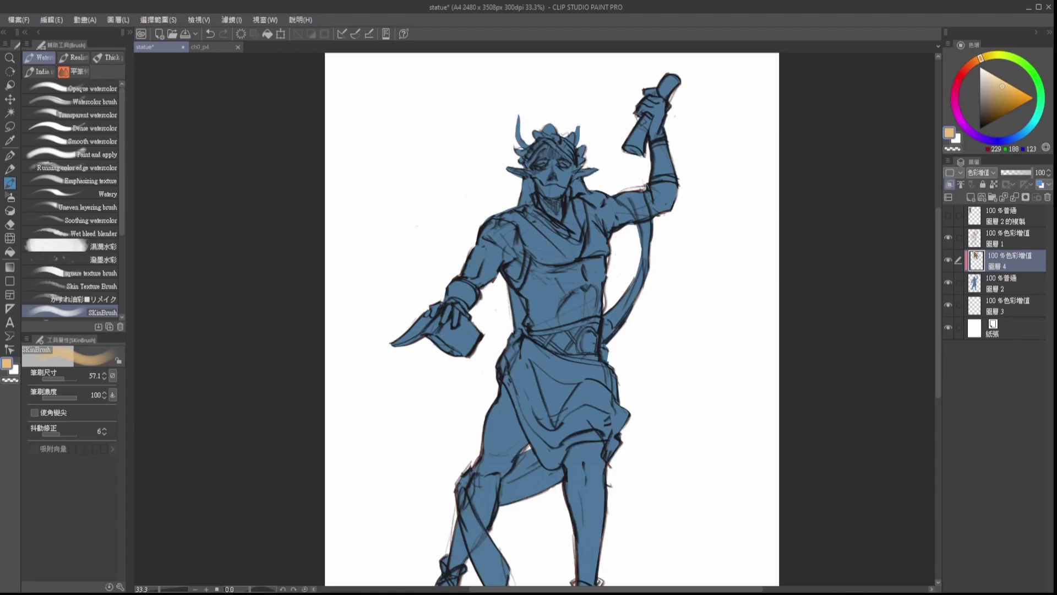
mouse_move(520, 143)
mouse_down()
mouse_move(572, 142)
mouse_move(580, 159)
mouse_move(577, 197)
mouse_move(586, 193)
mouse_move(528, 207)
mouse_up()
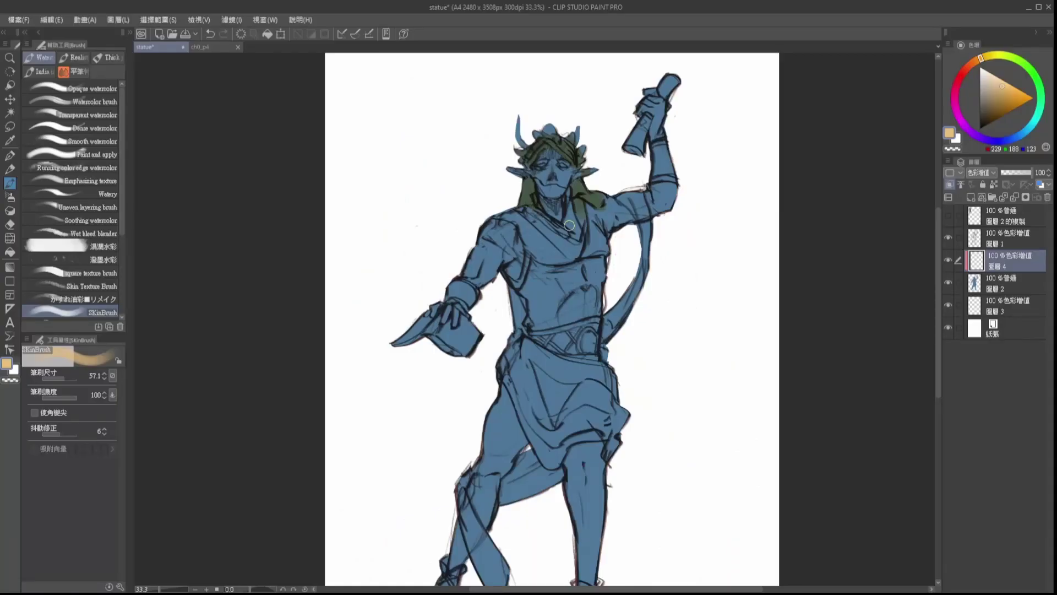
Step: Choose a peach skin tone (227, 181, 148), reduce the brush size to 52.6 and paint the face and neck
click(973, 66)
drag(1000, 82, 1001, 80)
click(973, 68)
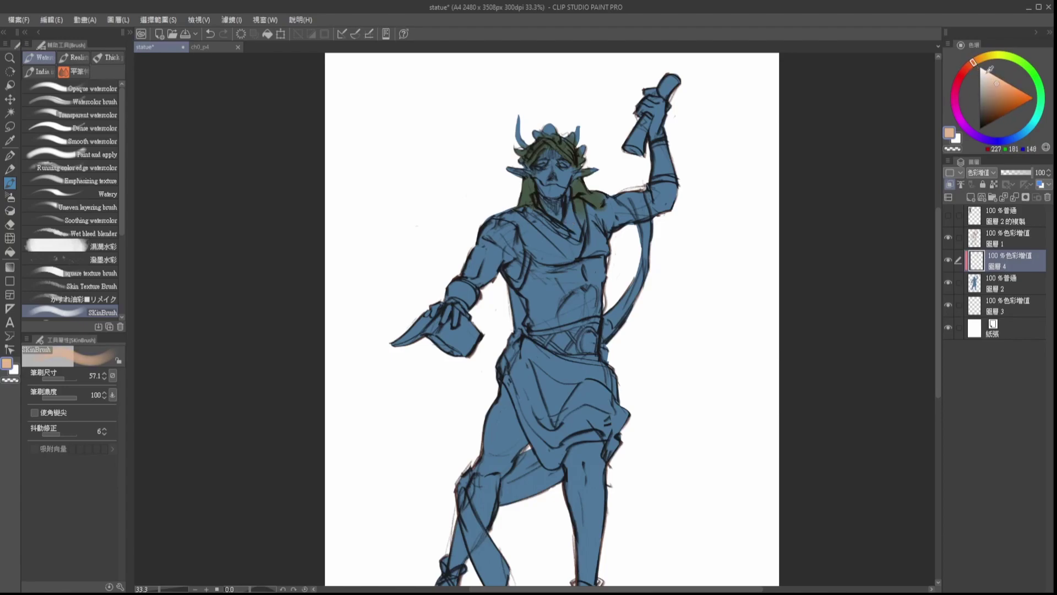
key(bracketleft)
mouse_move(545, 170)
mouse_down()
mouse_move(549, 188)
mouse_move(532, 174)
mouse_up()
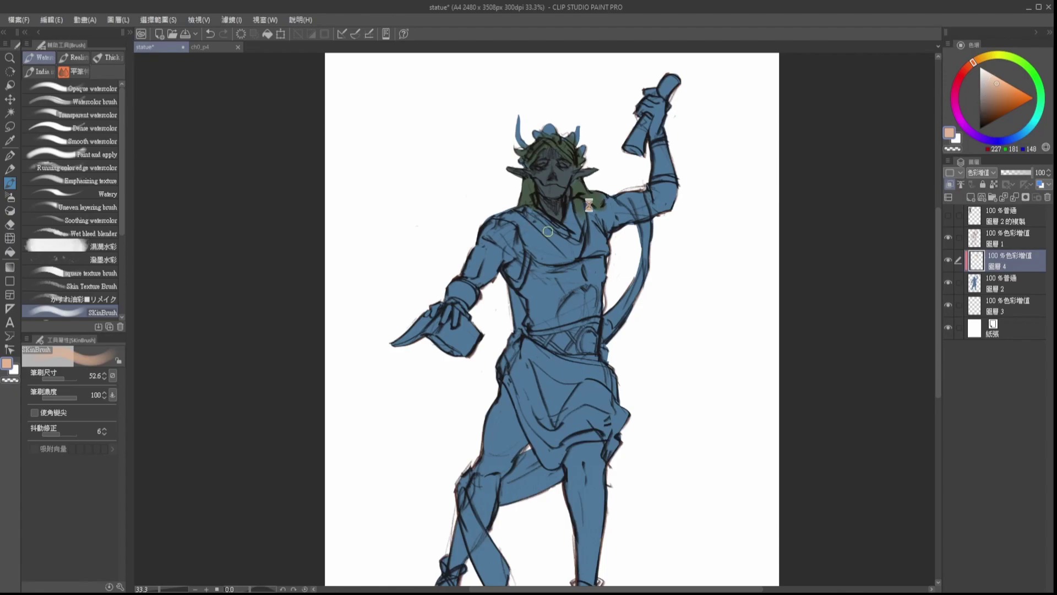
Step: Enlarge the brush to 92.1 and paint both arms and hands with the same skin tone
key(bracketright)
key(bracketright)
key(bracketright)
mouse_move(486, 254)
mouse_down()
mouse_move(485, 244)
mouse_move(457, 308)
mouse_up()
mouse_move(653, 110)
mouse_down()
mouse_move(658, 199)
mouse_move(625, 222)
mouse_up()
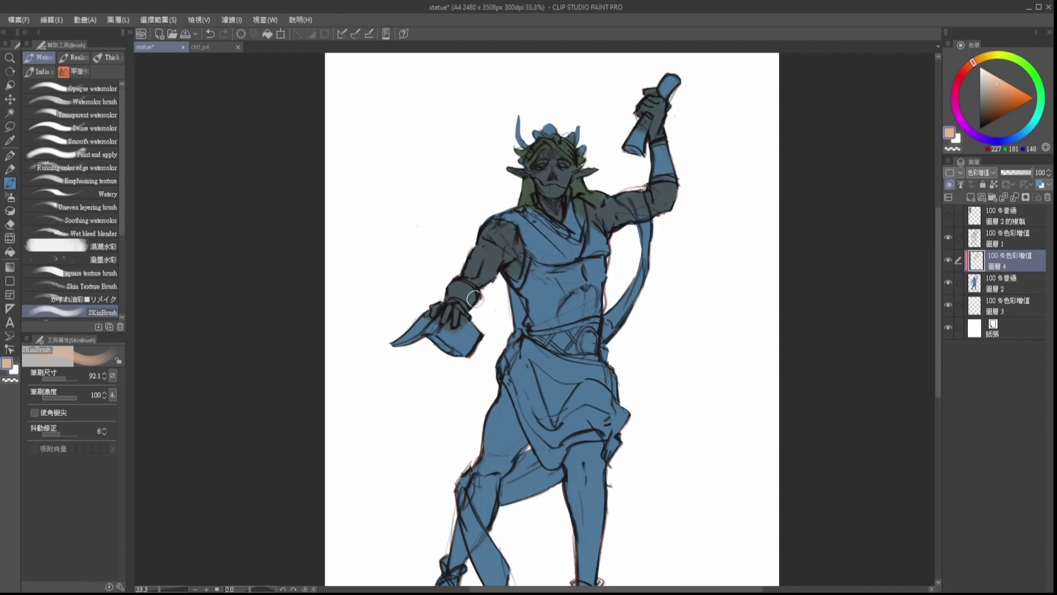
Step: Paint both bare legs with the same peach skin tone
scroll(576, 89, up, 5)
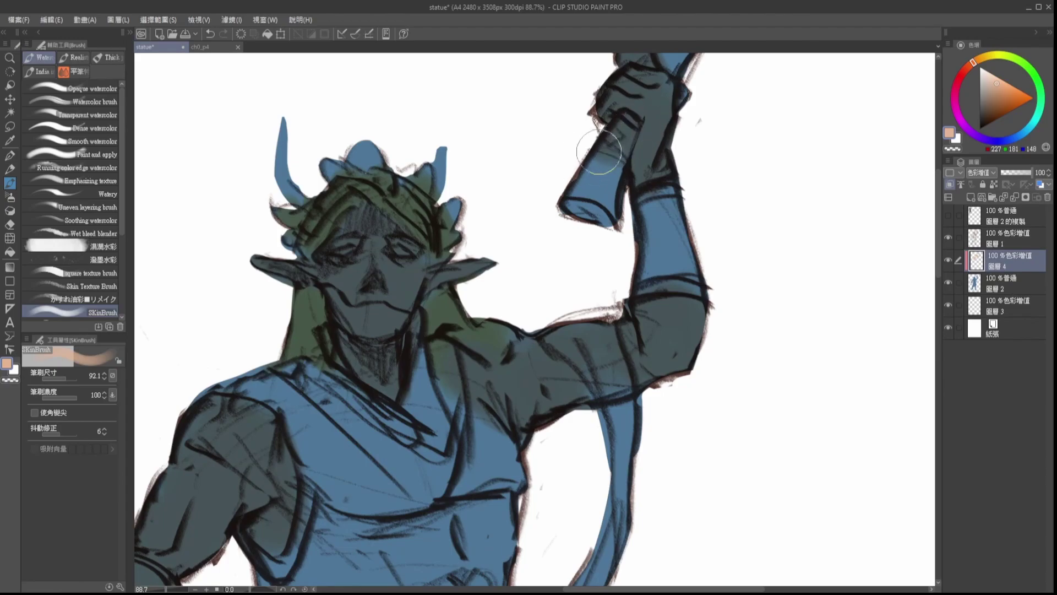
scroll(628, 176, down, 2)
scroll(338, 287, down, 4)
scroll(359, 391, up, 2)
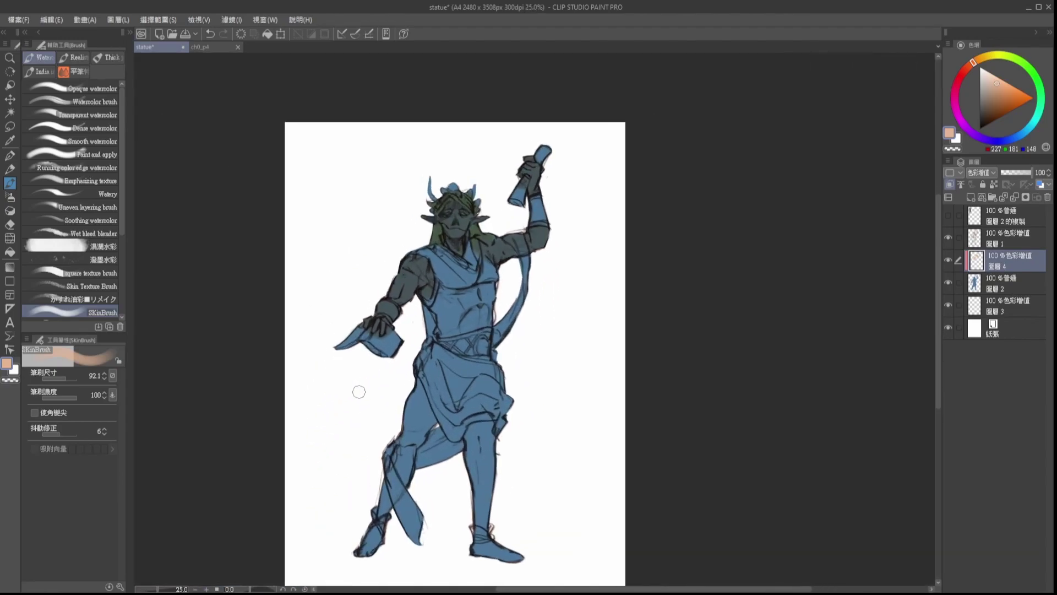
scroll(381, 394, up, 1)
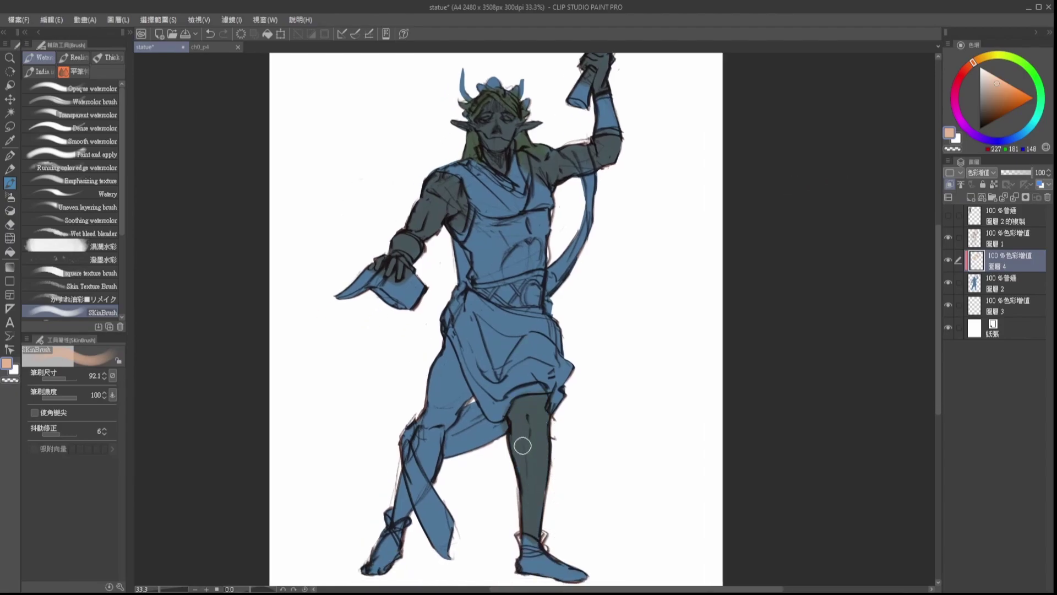
drag(433, 413, 433, 441)
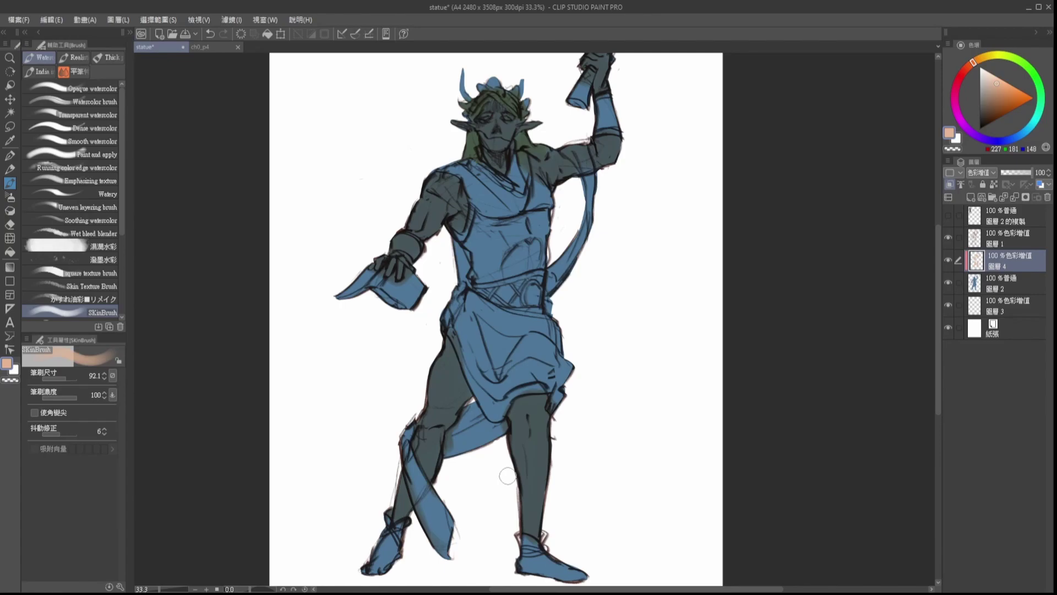
Step: Choose a muted teal blue and paint the neck scarf, the skirt and the flowing sash
drag(892, 113, 893, 126)
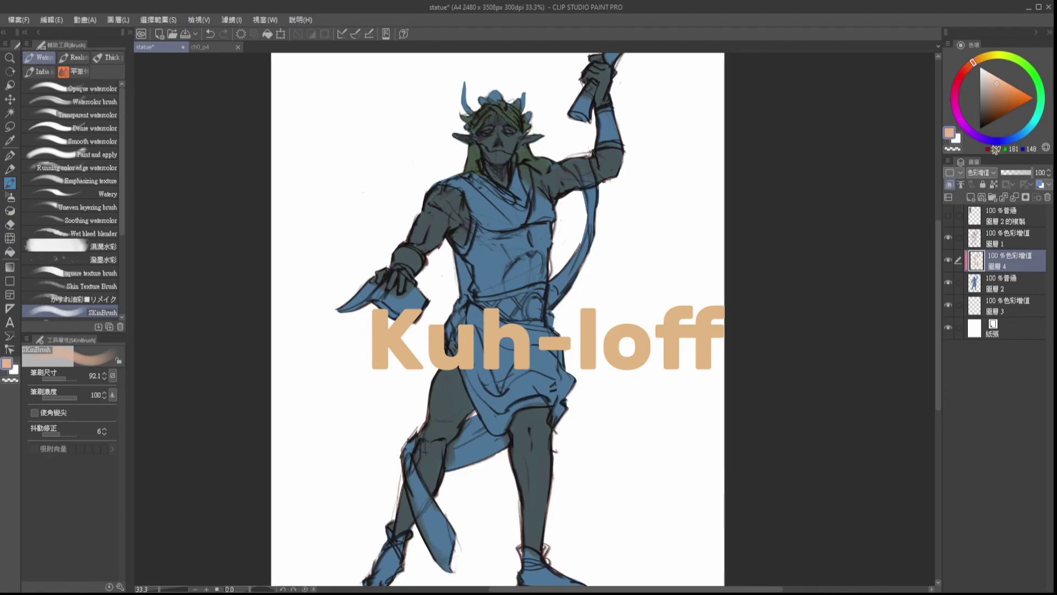
click(1022, 139)
click(987, 93)
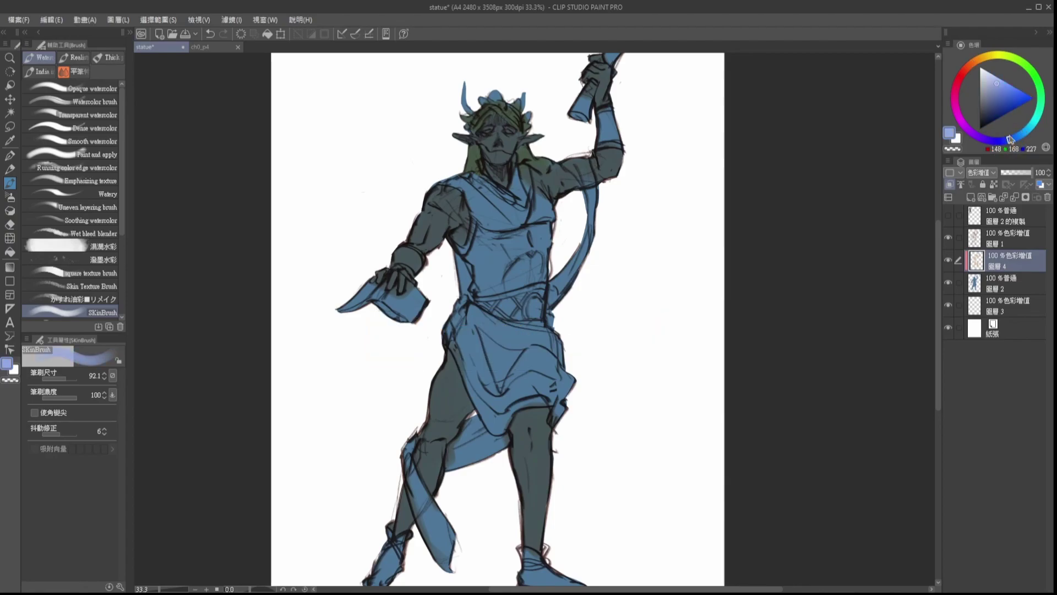
drag(987, 94, 990, 105)
click(1026, 131)
click(997, 99)
mouse_move(463, 325)
mouse_down()
mouse_move(551, 380)
mouse_move(590, 204)
mouse_move(575, 168)
mouse_up()
mouse_move(473, 446)
mouse_down()
mouse_move(415, 481)
mouse_move(447, 562)
mouse_up()
drag(460, 399, 441, 471)
mouse_move(472, 177)
mouse_down()
mouse_move(517, 219)
mouse_move(524, 175)
mouse_up()
Step: Choose a dark brown (114, 91, 76) and paint the waist belt
click(973, 62)
click(988, 105)
drag(498, 302, 543, 314)
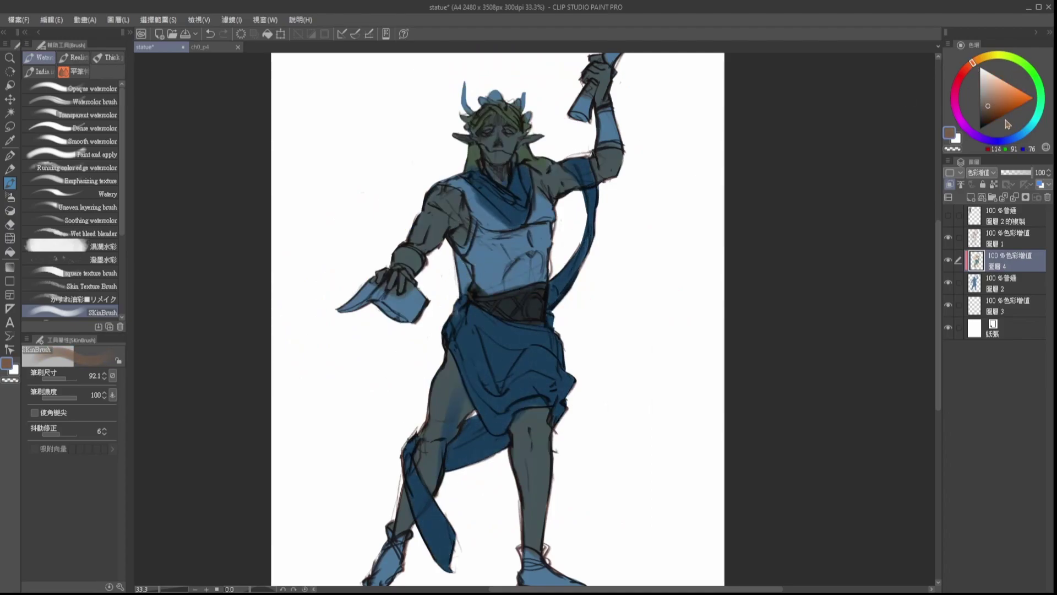
Step: Choose a warm grey (166, 159, 154), enlarge the brush to 116.4 and paint the chest armour and both bracers
click(982, 90)
mouse_move(529, 237)
mouse_down()
mouse_move(481, 252)
mouse_move(498, 222)
mouse_move(546, 209)
mouse_move(601, 229)
mouse_up()
key(bracketright)
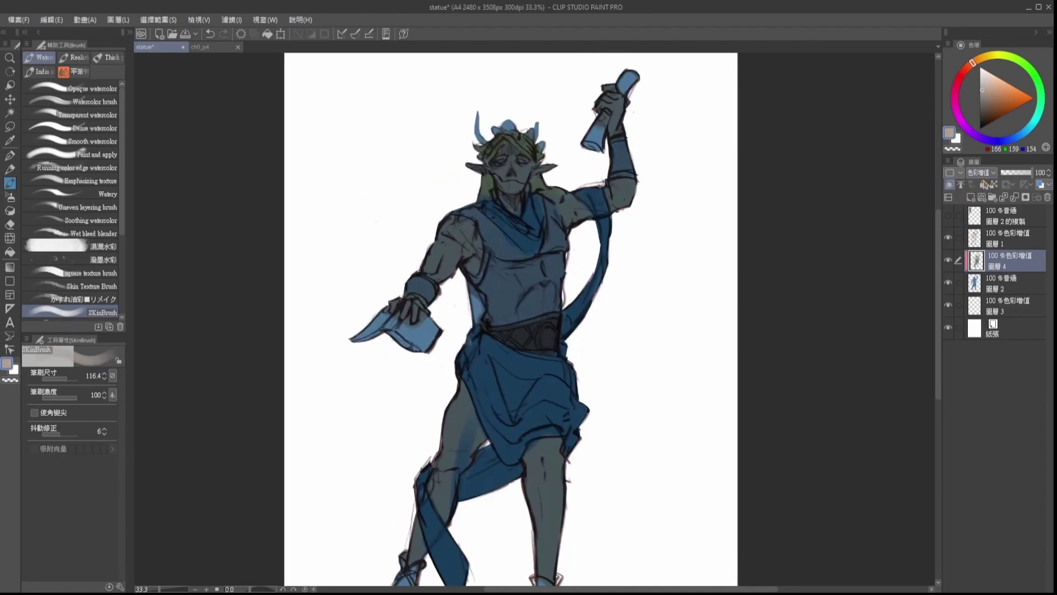
Step: Set the colour layer's blending mode to 普通 (Normal) and cover the stray blue on the thigh with the sampled skin tone
click(984, 185)
mouse_move(960, 110)
mouse_down()
mouse_move(899, 134)
mouse_move(892, 163)
mouse_move(892, 148)
mouse_up()
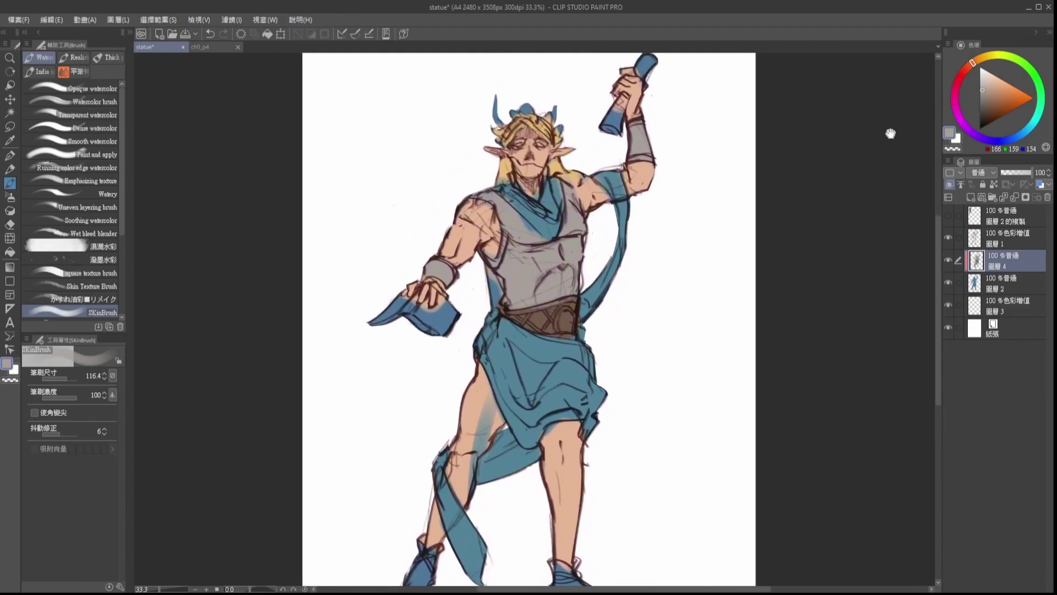
alt+click(476, 401)
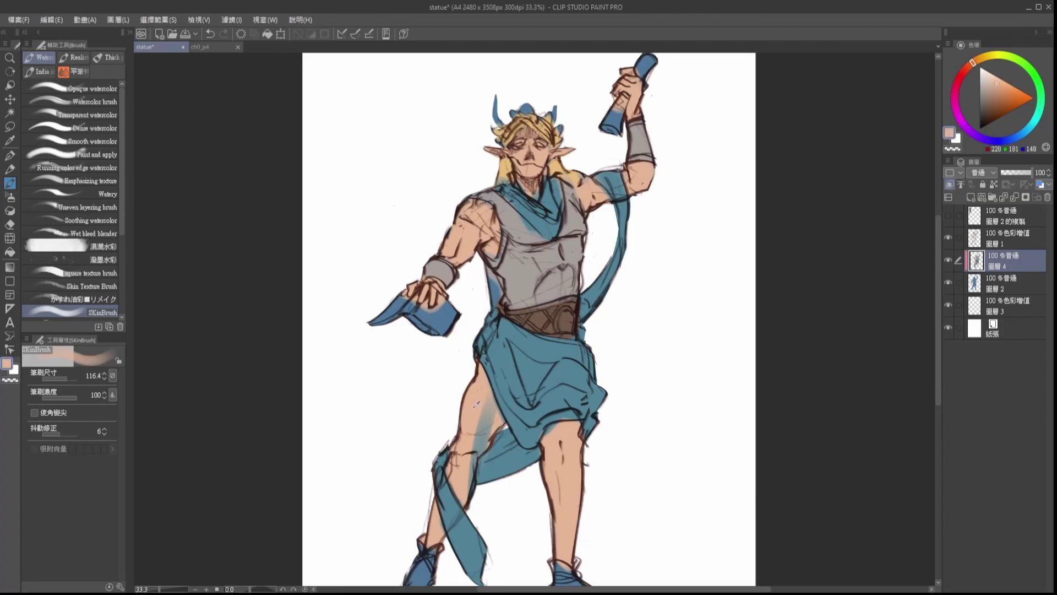
mouse_move(471, 390)
mouse_down()
mouse_move(481, 440)
mouse_move(484, 419)
mouse_move(463, 454)
mouse_move(474, 469)
mouse_up()
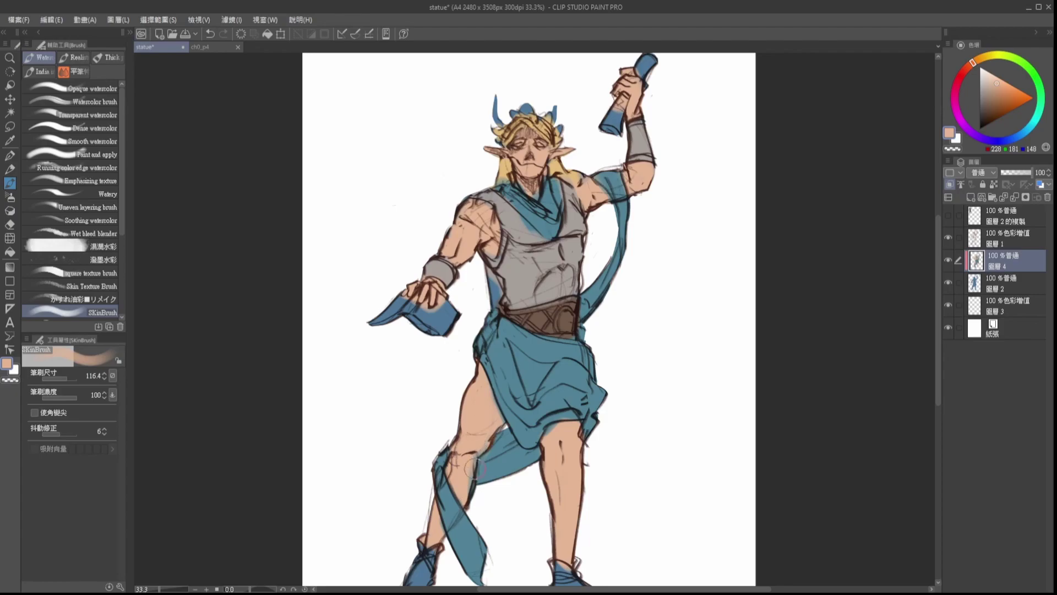
Step: Sample the blond hair colour, reduce the brush to 51.5 and paint the long hair strand beside the torso
alt+click(566, 169)
key(bracketleft)
key(bracketleft)
drag(488, 275, 497, 302)
Step: Choose a light grey (202, 200, 196) and paint both ends of the raised scroll
click(985, 79)
drag(613, 132, 621, 109)
drag(649, 60, 642, 80)
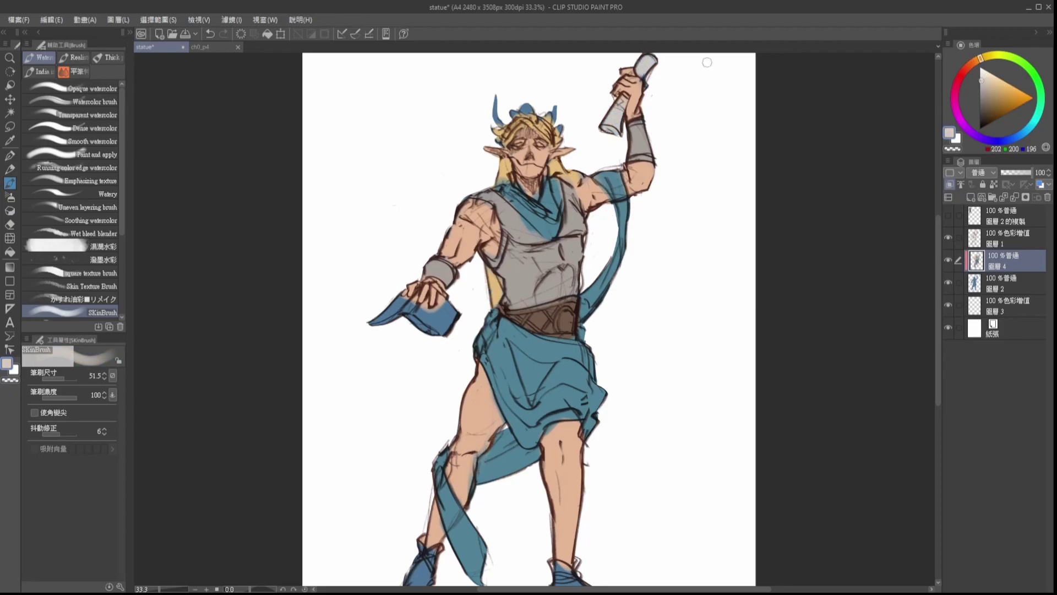
Step: Paint the book's cover dark red and its page edges light grey
drag(871, 95, 914, 43)
click(963, 73)
click(999, 105)
mouse_move(416, 269)
mouse_down()
mouse_move(457, 245)
mouse_move(496, 258)
mouse_move(479, 278)
mouse_up()
click(981, 79)
Step: Choose a dark brown (114, 91, 75) and paint both shoes
click(973, 62)
click(988, 106)
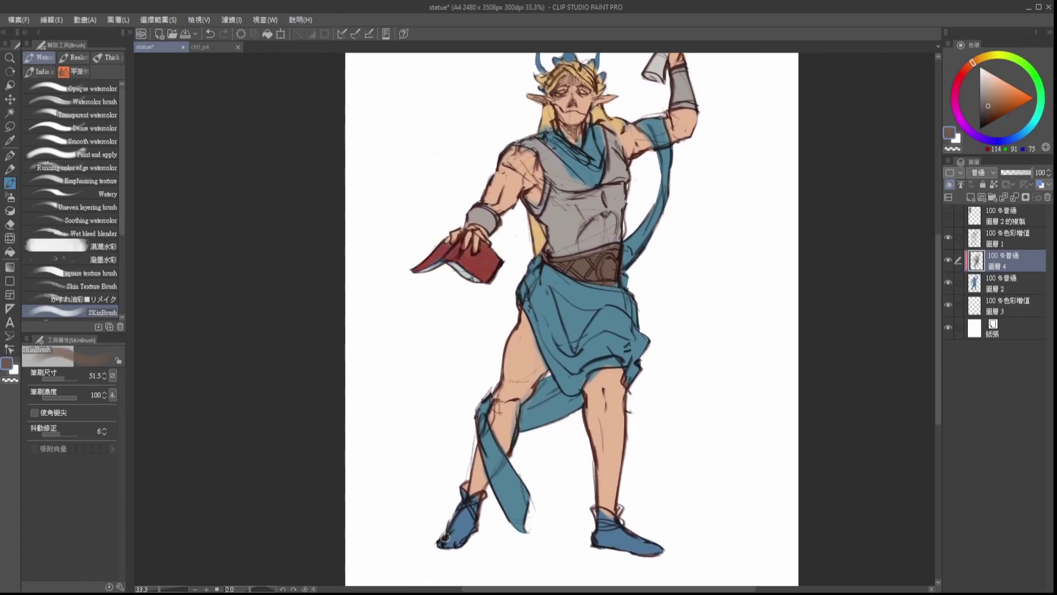
drag(440, 542, 476, 495)
mouse_move(601, 515)
mouse_down()
mouse_move(653, 558)
mouse_move(639, 543)
mouse_up()
drag(628, 481, 606, 551)
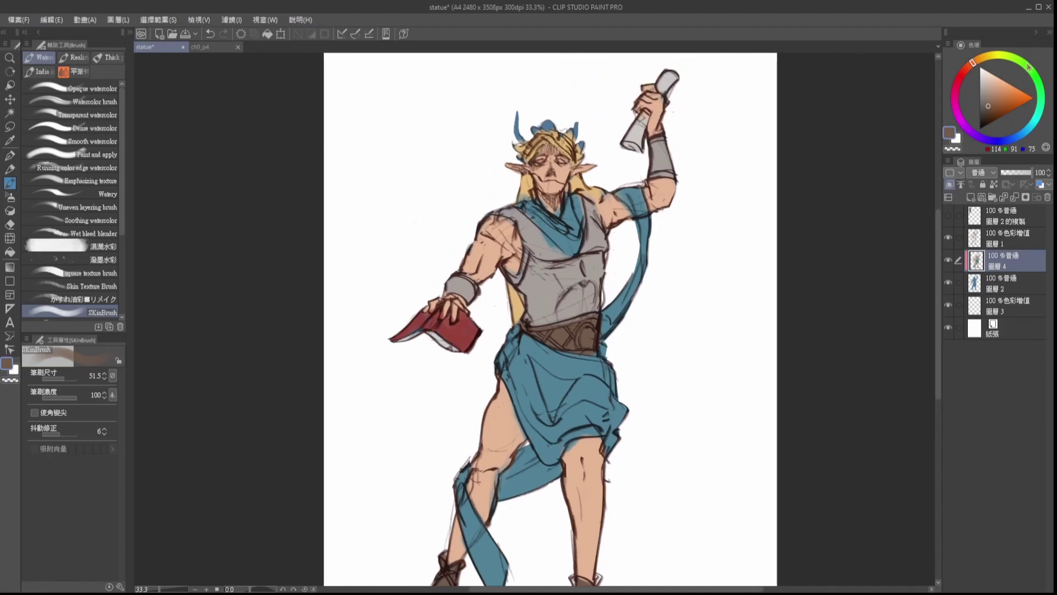
Step: Paint the laurel wreath leaves green and the two horns with the armour's warm grey
drag(1019, 60, 1006, 55)
click(995, 100)
drag(532, 132, 526, 156)
drag(537, 130, 553, 126)
drag(578, 160, 582, 144)
drag(571, 134, 577, 141)
drag(536, 131, 573, 131)
alt+click(595, 228)
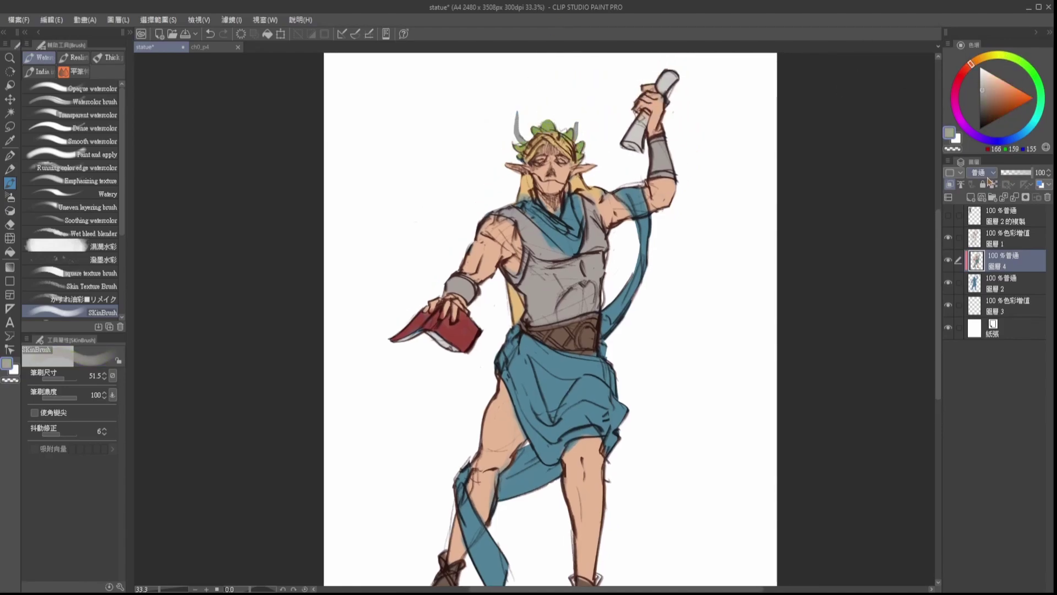
Step: Set 圖層 4 back to 色彩增值 (Multiply) and add a new layer above it with the 變亮 (Lighten) blending mode
click(993, 210)
drag(873, 128, 875, 156)
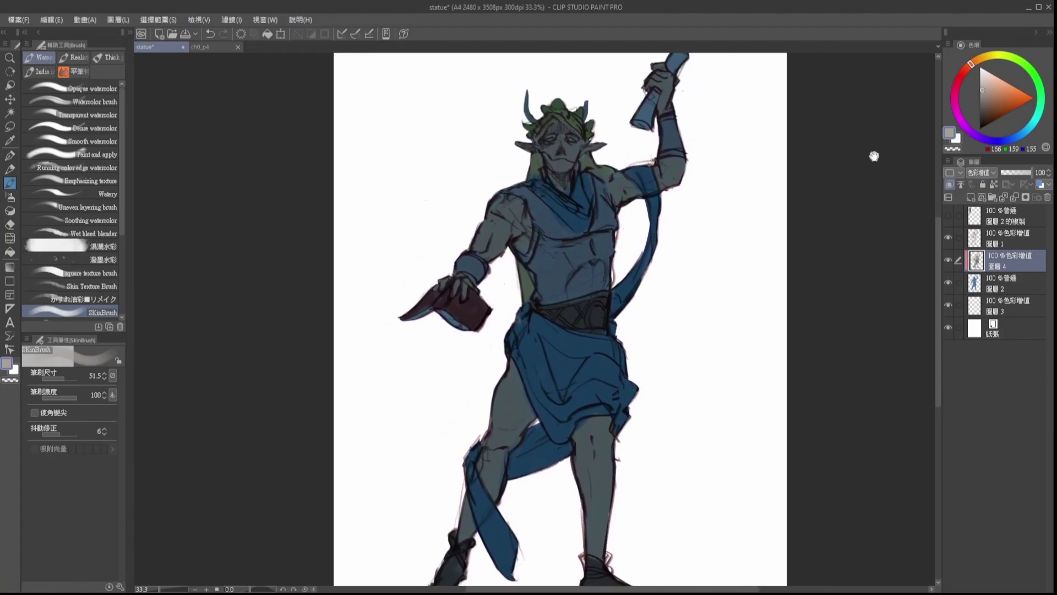
click(972, 199)
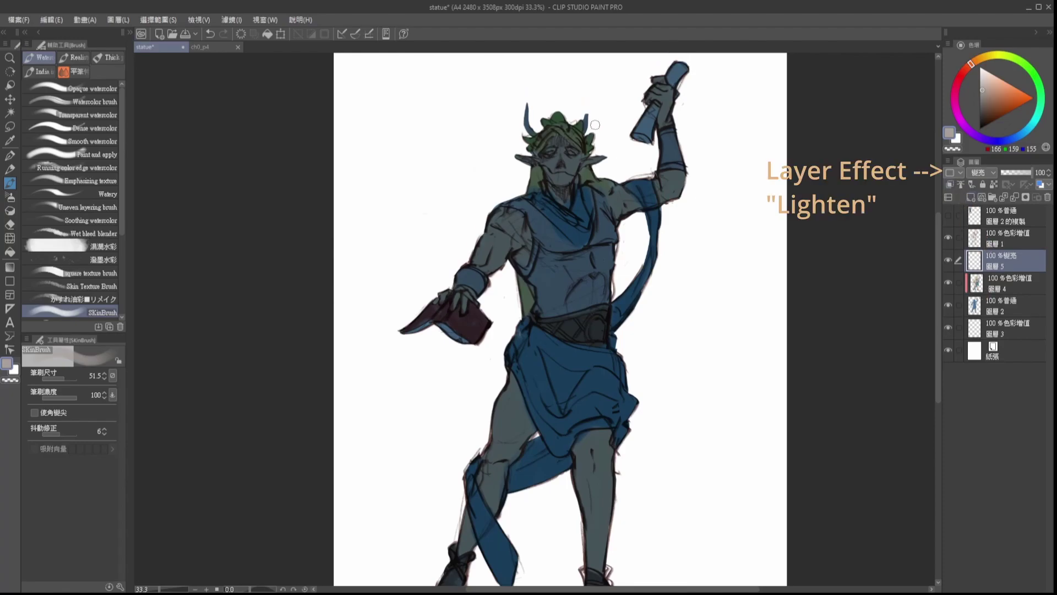
Step: Switch to the Soft airbrush with white as the colour and clip the new layer to the layers below
key(b)
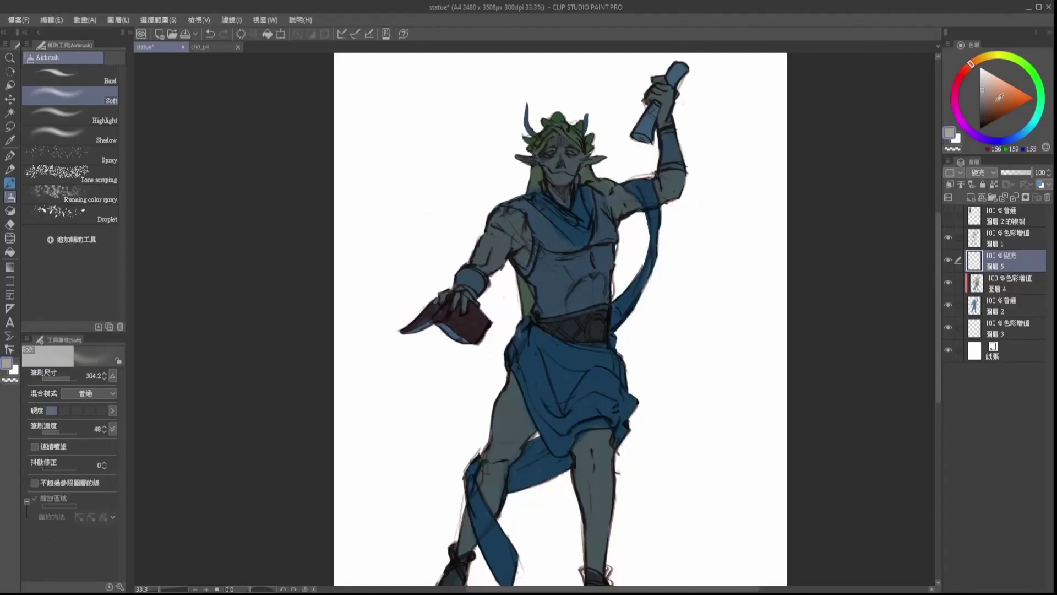
key(x)
click(949, 186)
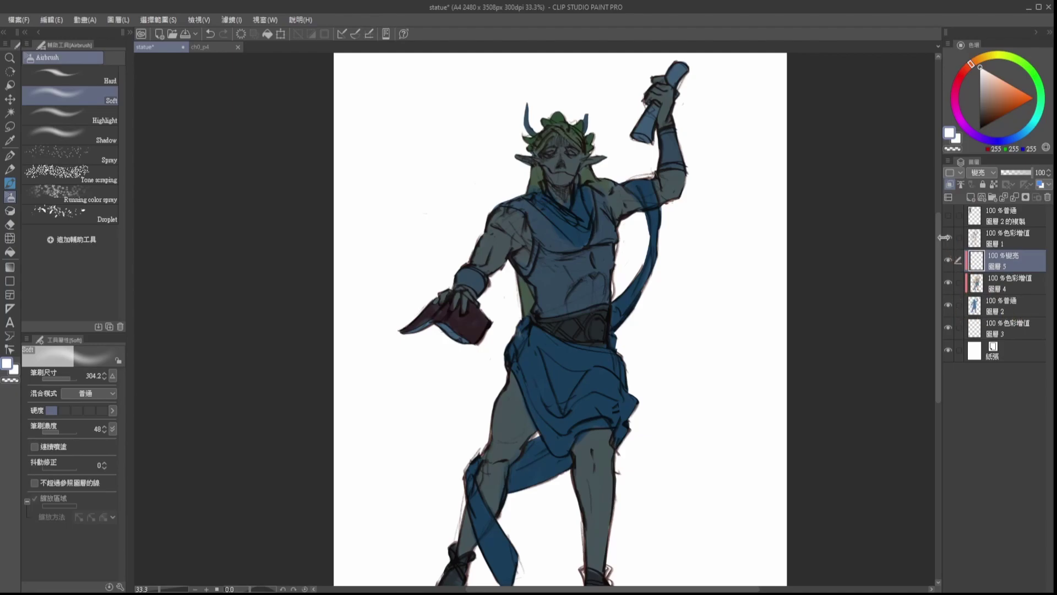
mouse_move(678, 91)
mouse_down()
mouse_move(683, 131)
mouse_move(683, 122)
mouse_up()
key(ctrl+z)
drag(696, 78, 701, 99)
key(ctrl+z)
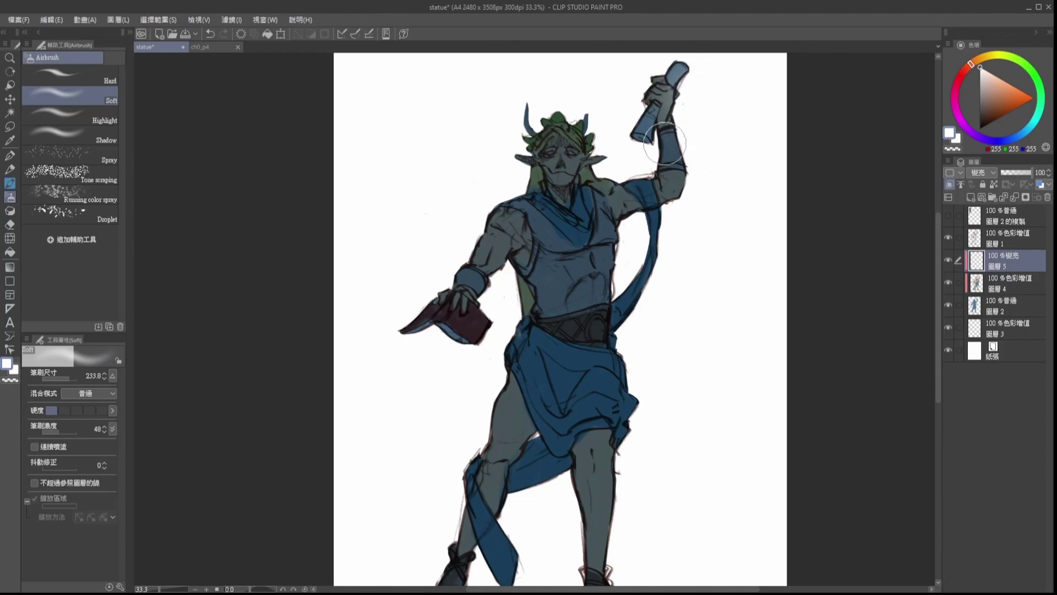
mouse_move(592, 125)
mouse_down()
mouse_move(625, 160)
mouse_move(608, 141)
mouse_move(601, 173)
mouse_move(633, 176)
mouse_up()
key(ctrl+z)
Step: Airbrush soft white light over the scroll, head, shoulders, raised arm, scarf and chest, reducing the brush to 196.8
drag(649, 129, 651, 120)
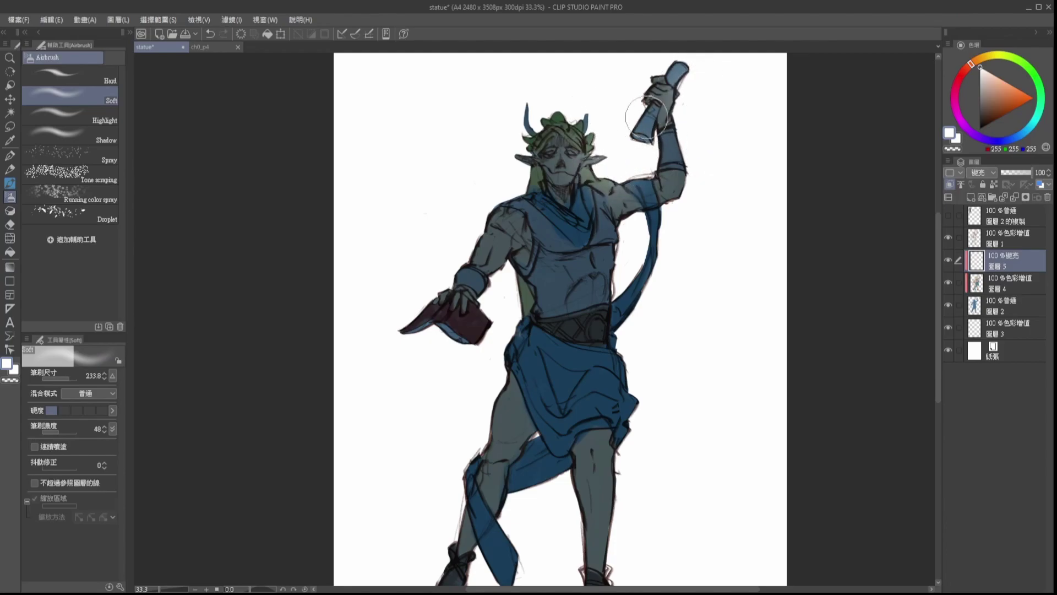
drag(523, 105, 522, 134)
drag(519, 190, 484, 222)
drag(679, 198, 677, 196)
drag(632, 226, 641, 250)
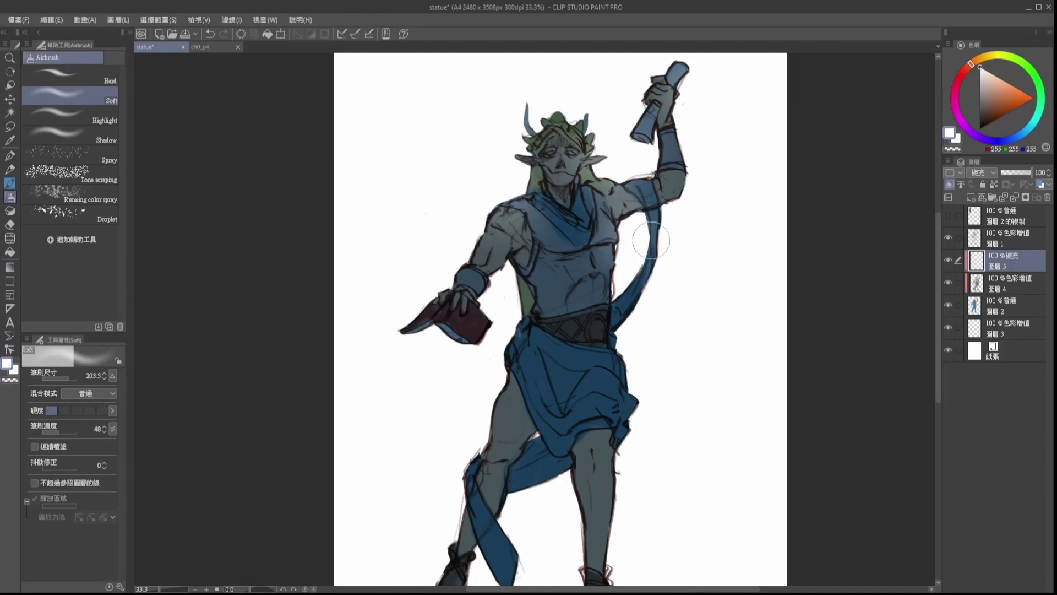
drag(695, 201, 697, 197)
mouse_move(633, 269)
mouse_down()
mouse_move(642, 427)
mouse_move(592, 412)
mouse_move(512, 316)
mouse_move(504, 265)
mouse_move(495, 276)
mouse_move(479, 221)
mouse_move(538, 163)
mouse_up()
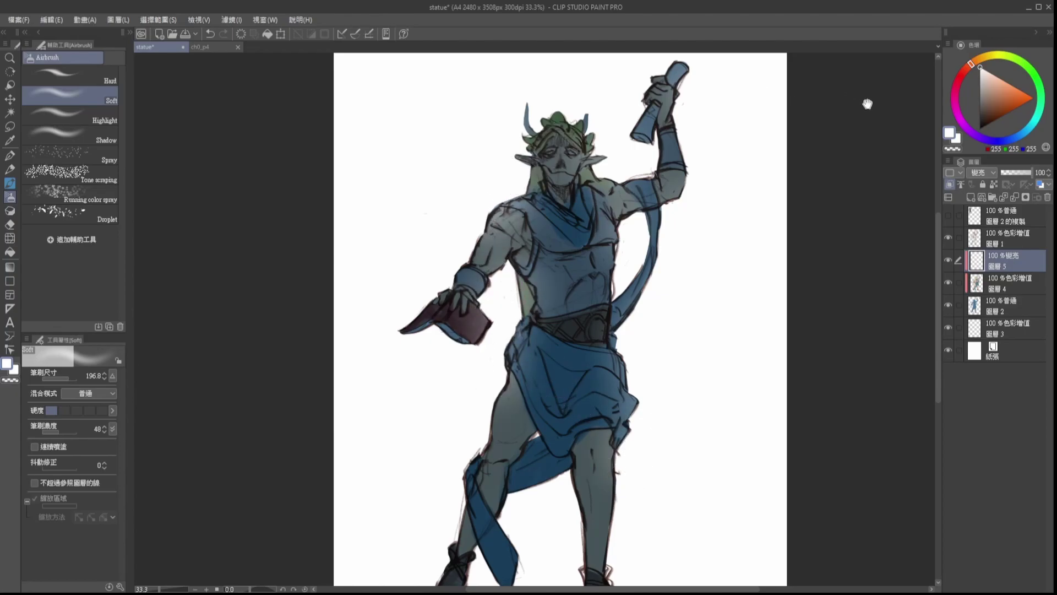
Step: Airbrush soft white light onto the book, skirt, sash and legs, reducing the brush to 153.8
drag(863, 117, 914, 90)
mouse_move(447, 301)
mouse_down()
mouse_move(556, 306)
mouse_move(531, 441)
mouse_move(540, 401)
mouse_move(537, 430)
mouse_move(498, 513)
mouse_move(498, 557)
mouse_up()
key(ctrl+z)
drag(615, 494, 593, 493)
drag(622, 435, 690, 582)
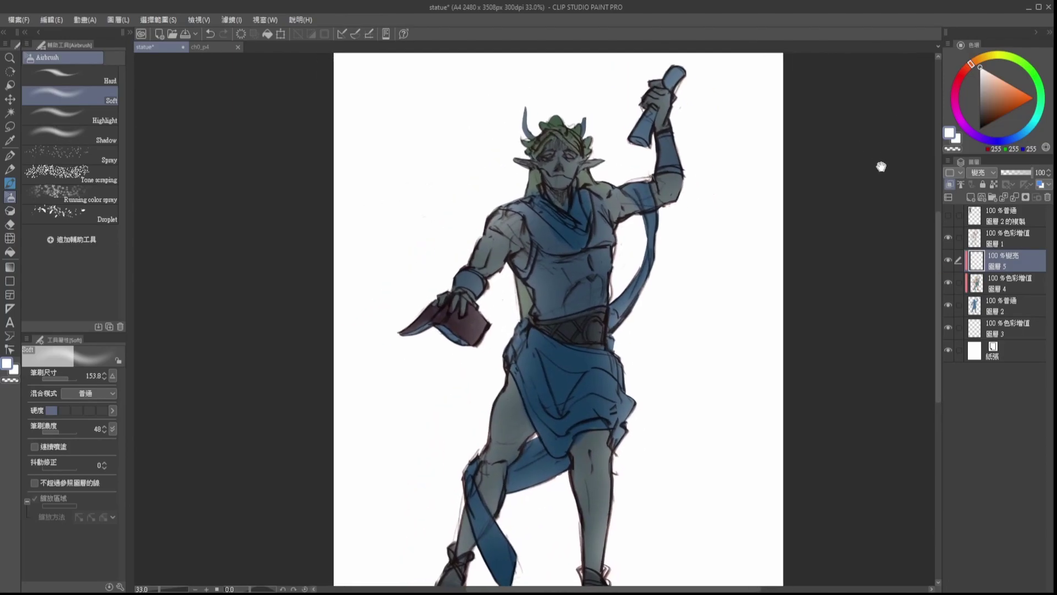
Step: Add a clipped 覆蓋 (Overlay) layer above 圖層 5 and airbrush the face light peach (233, 187, 161) at brush size 82.9
click(971, 198)
click(950, 184)
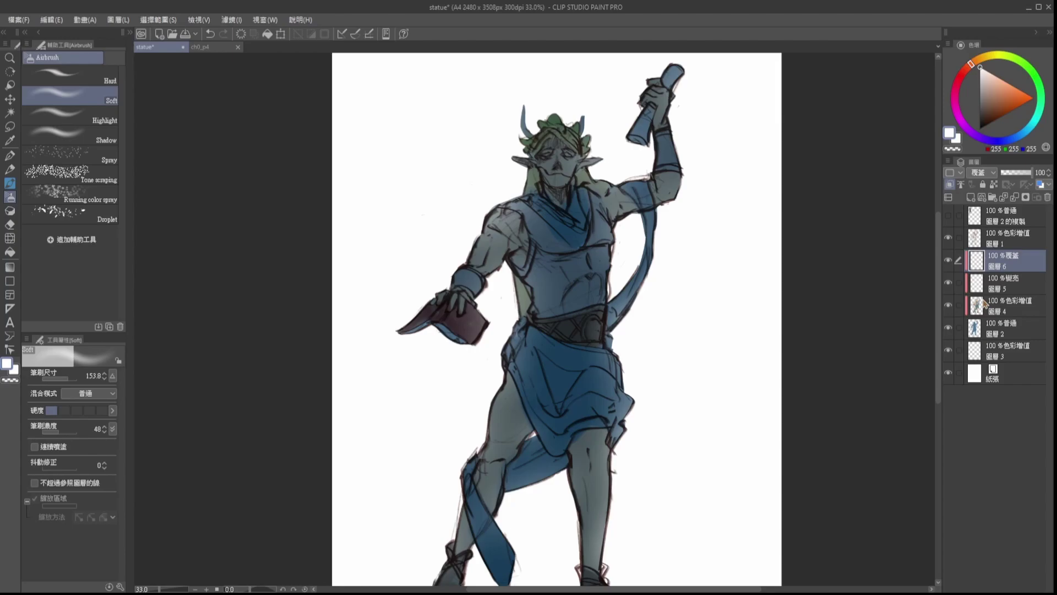
mouse_move(713, 164)
mouse_down()
mouse_move(724, 223)
mouse_move(708, 188)
mouse_up()
click(995, 82)
mouse_move(561, 156)
mouse_down()
mouse_move(553, 156)
mouse_move(558, 168)
mouse_up()
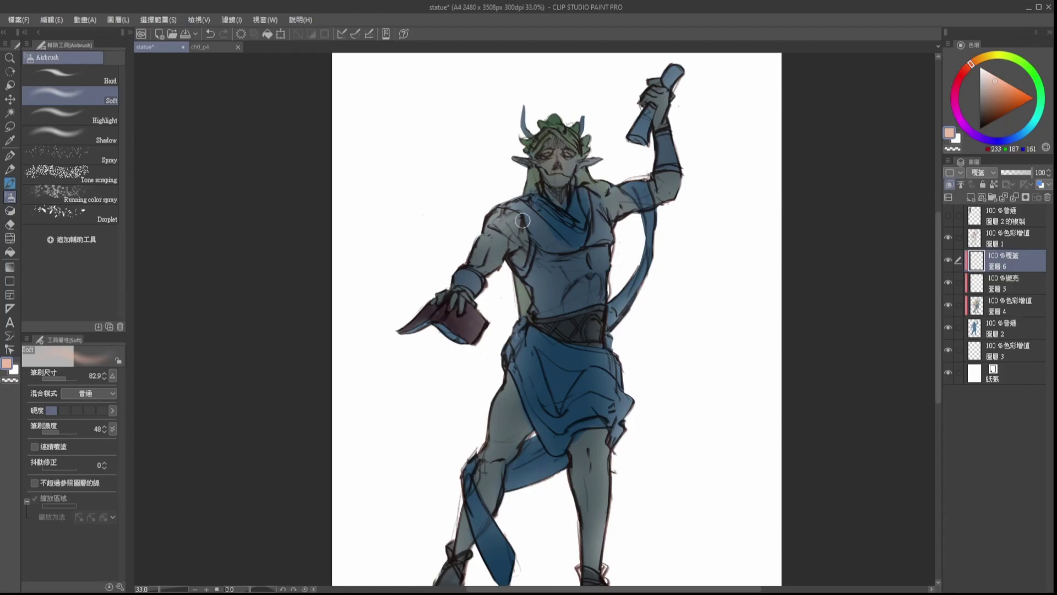
scroll(578, 168, up, 2)
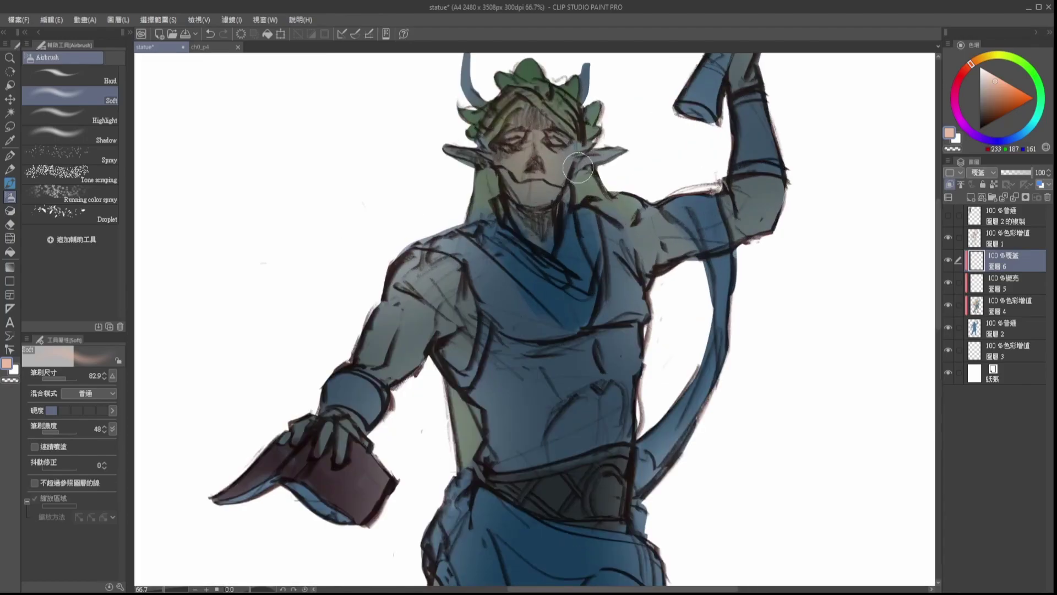
key(ctrl+z)
drag(578, 168, 584, 217)
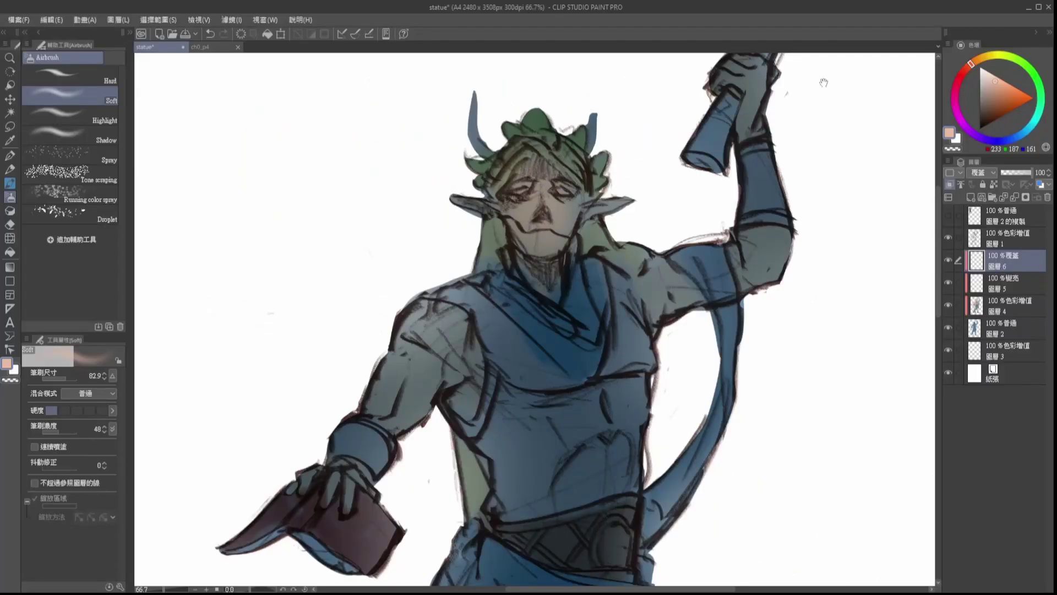
Step: Airbrush the same light peach over the raised hand, both arms and the hand on the book
key(ctrl+minus)
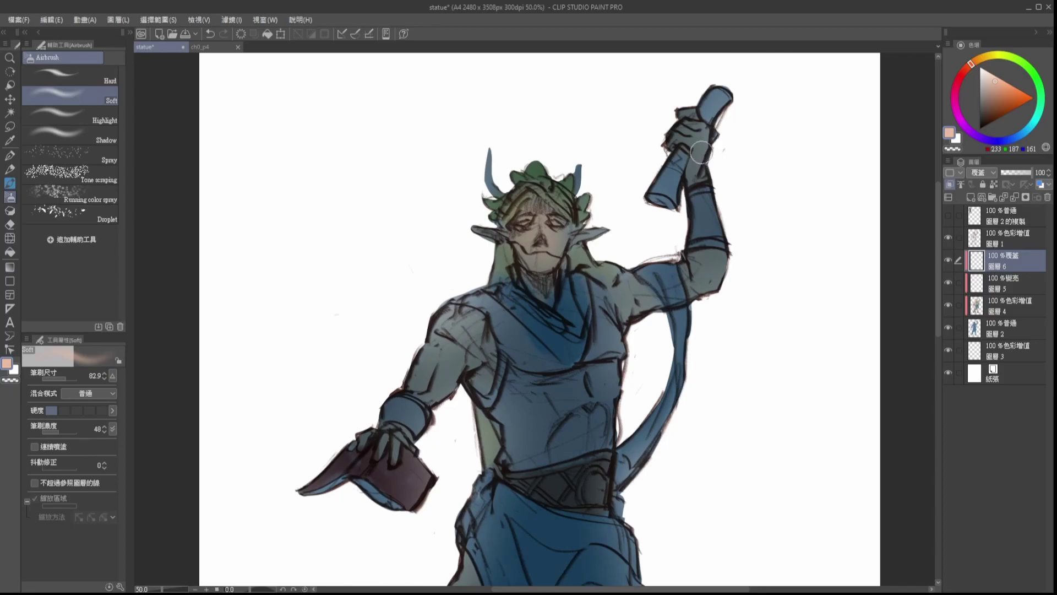
drag(689, 132, 706, 165)
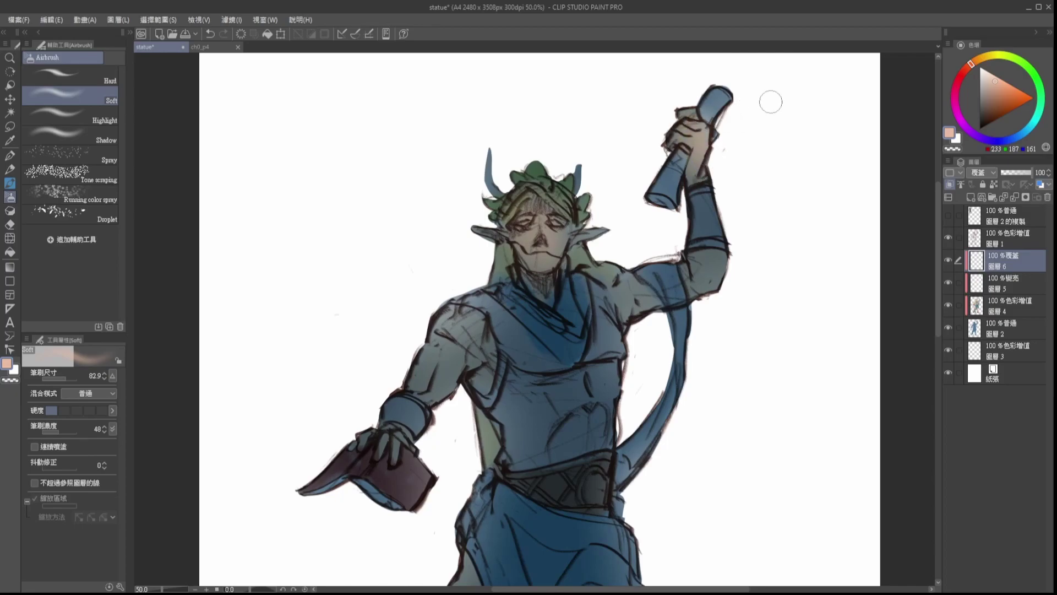
drag(701, 285, 706, 257)
mouse_move(611, 300)
mouse_down()
mouse_move(621, 284)
mouse_move(600, 276)
mouse_up()
mouse_move(466, 334)
mouse_down()
mouse_move(380, 436)
mouse_move(407, 443)
mouse_up()
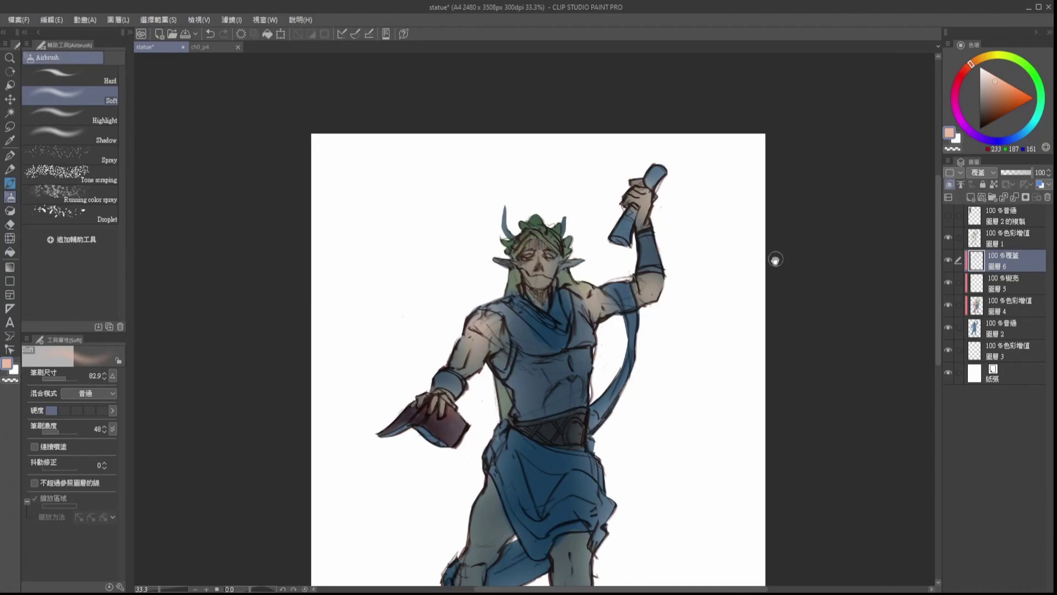
Step: Enlarge the airbrush to 101.6 and warm both legs with the same light peach
scroll(776, 259, down, 3)
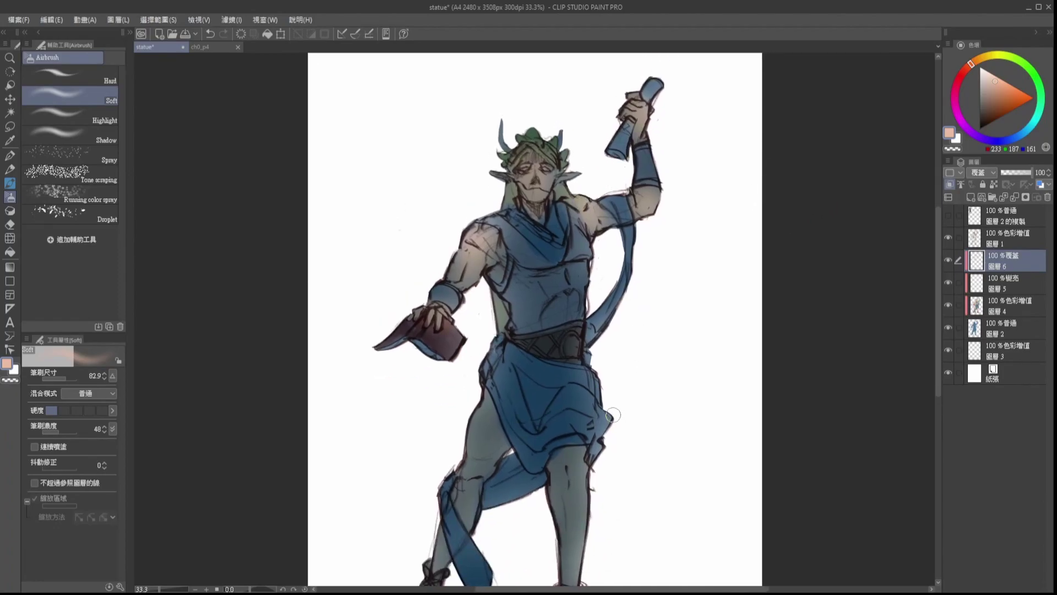
mouse_move(610, 417)
mouse_down()
mouse_move(603, 380)
mouse_move(618, 379)
mouse_move(602, 424)
mouse_move(597, 386)
mouse_move(609, 485)
mouse_move(601, 370)
mouse_move(588, 395)
mouse_move(603, 511)
mouse_up()
scroll(647, 336, down, 3)
key(ctrl+z)
key(ctrl+z)
mouse_move(515, 339)
mouse_down()
mouse_move(509, 380)
mouse_move(521, 323)
mouse_move(474, 476)
mouse_up()
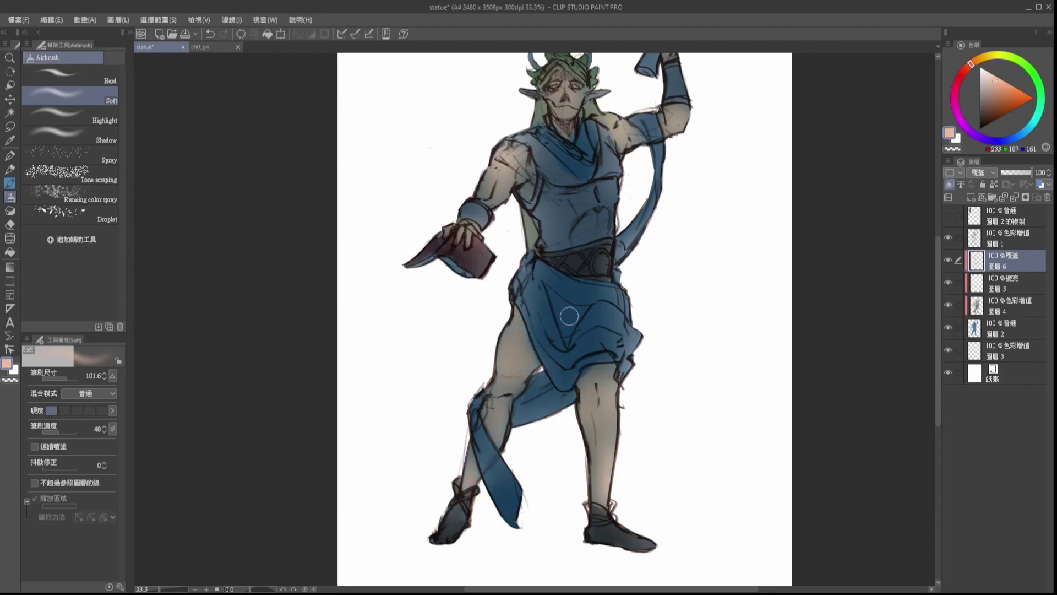
drag(927, 141, 902, 170)
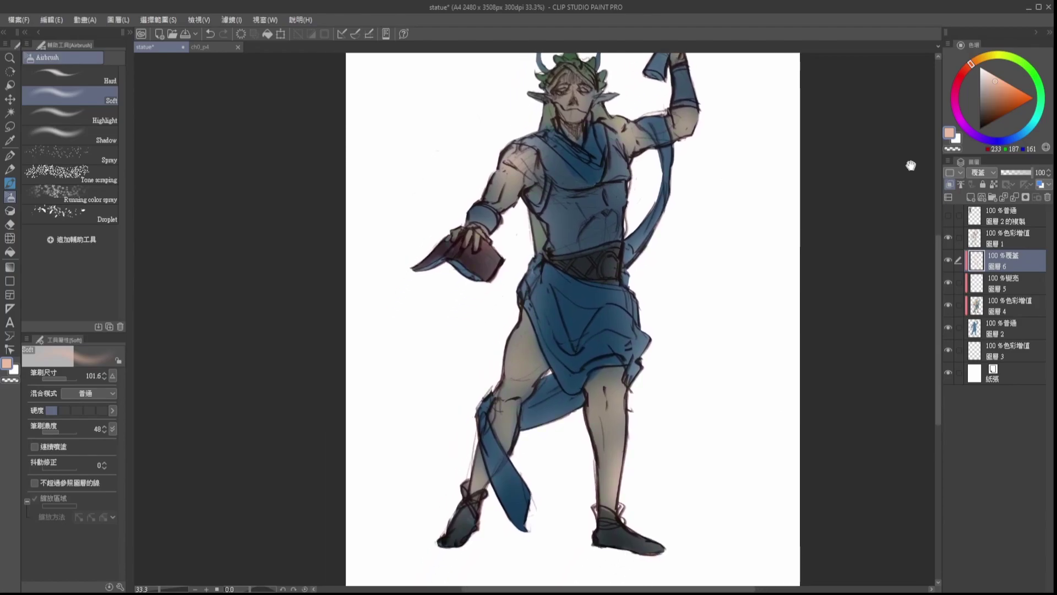
drag(923, 91, 900, 170)
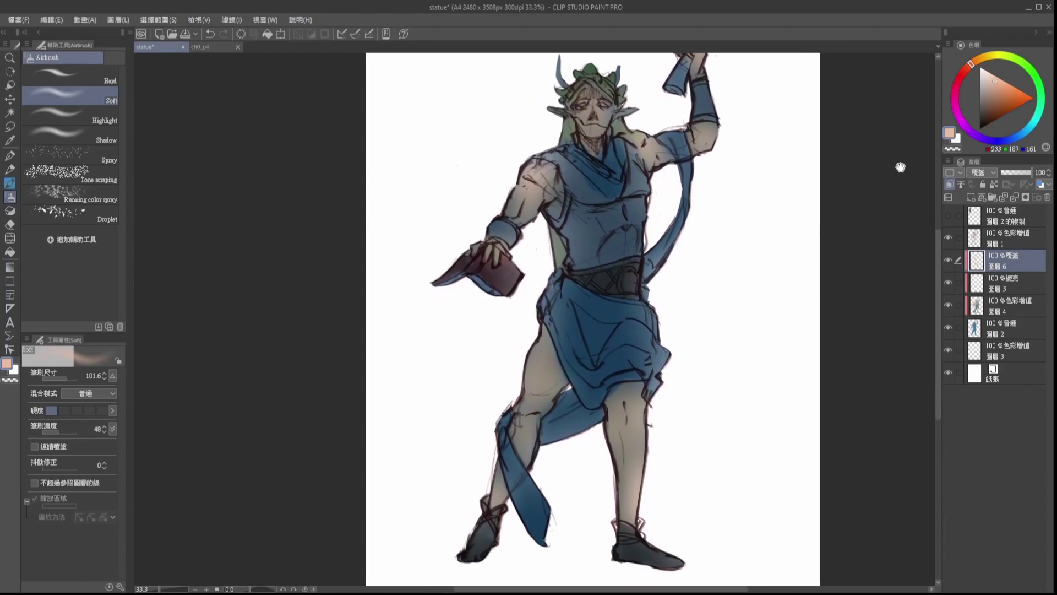
Step: Undo the last light peach airbrushing on the bent leg
drag(915, 96, 904, 153)
scroll(602, 302, up, 5)
key(ctrl+z)
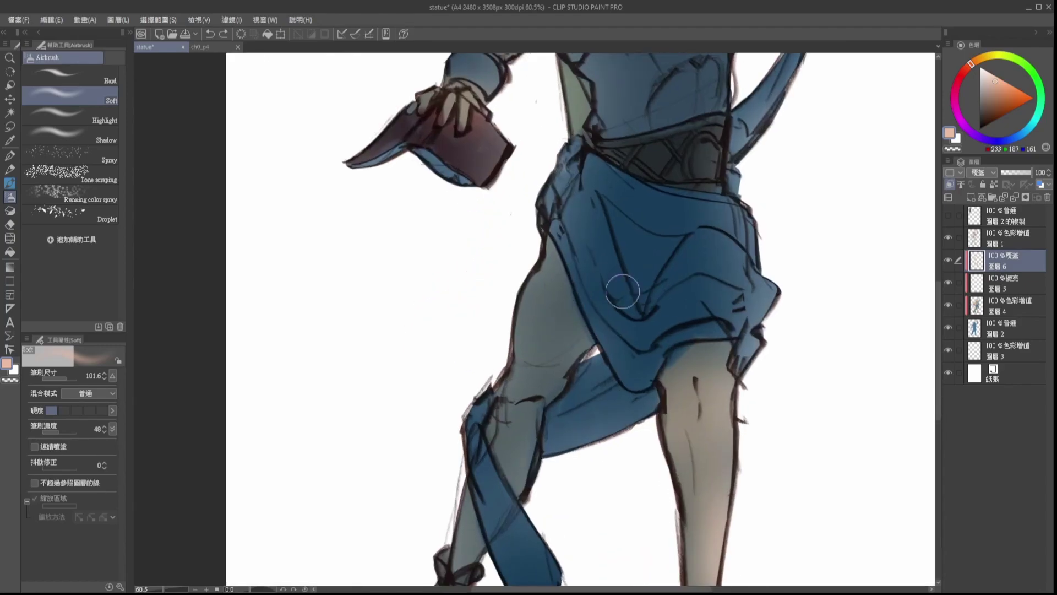
drag(819, 269, 873, 169)
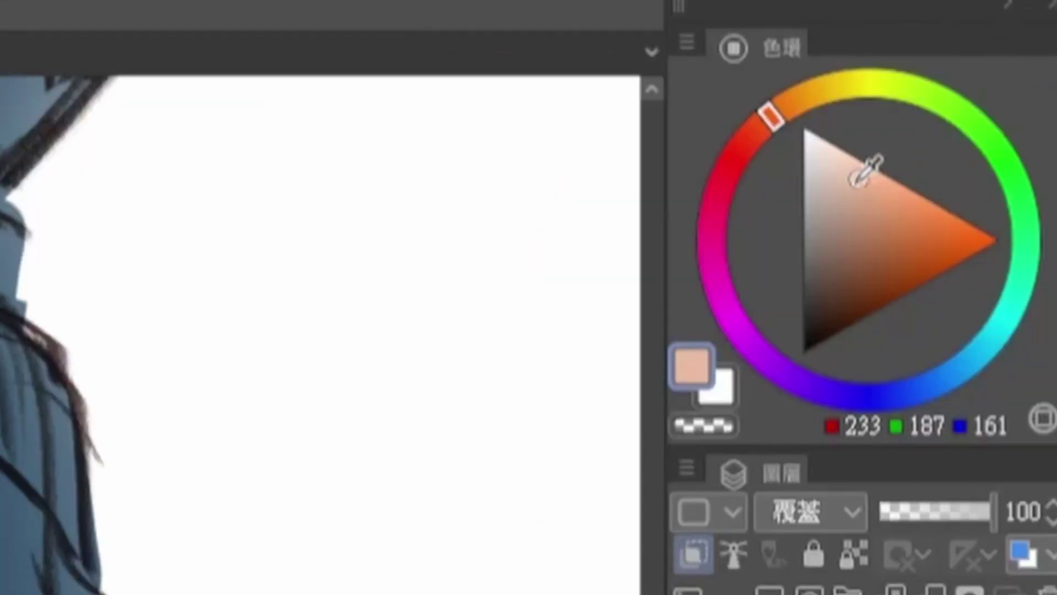
Step: Airbrush a slightly darker peach (228, 182, 156) over the bent leg's thigh and reduce the brush to 73.2
click(997, 83)
drag(867, 186, 859, 181)
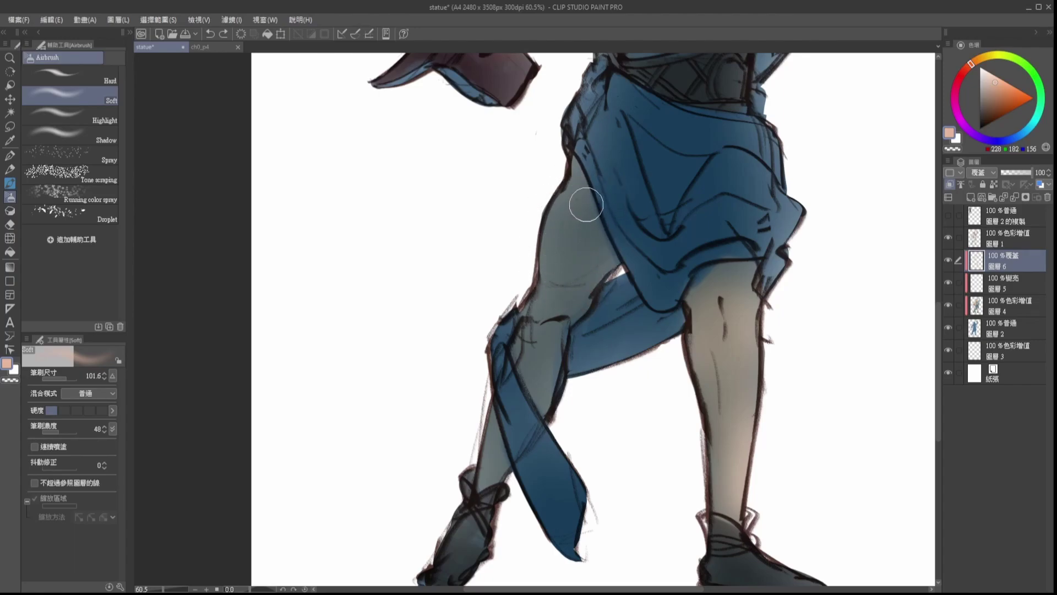
mouse_move(574, 257)
mouse_down()
mouse_move(594, 222)
mouse_move(556, 263)
mouse_move(591, 210)
mouse_move(587, 232)
mouse_move(575, 238)
mouse_move(582, 186)
mouse_move(554, 241)
mouse_move(581, 229)
mouse_up()
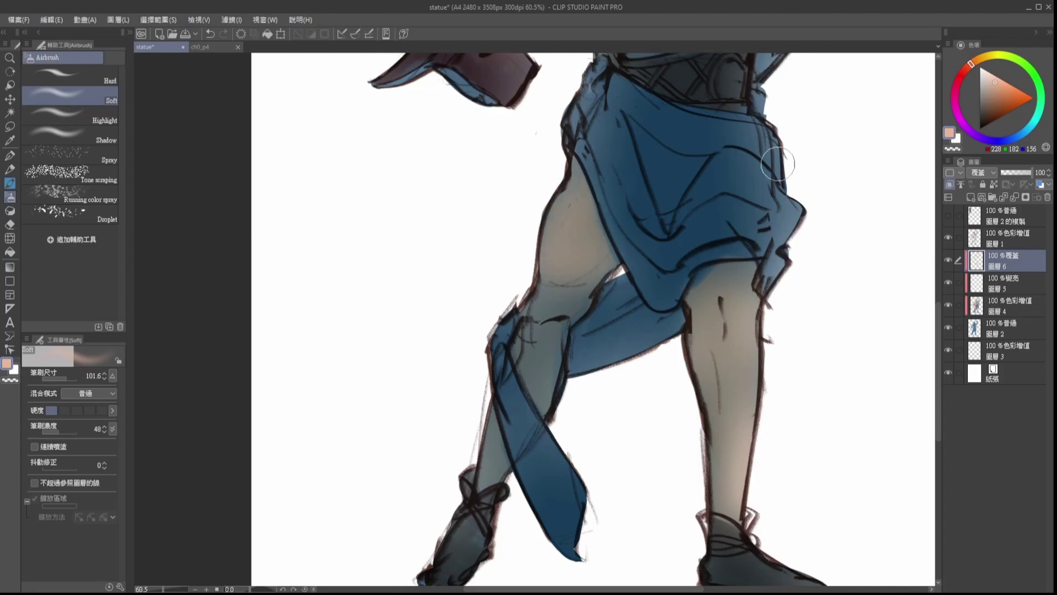
mouse_move(590, 241)
mouse_down()
mouse_move(613, 248)
mouse_move(565, 247)
mouse_up()
drag(643, 256, 638, 248)
drag(870, 229, 865, 163)
drag(558, 233, 580, 226)
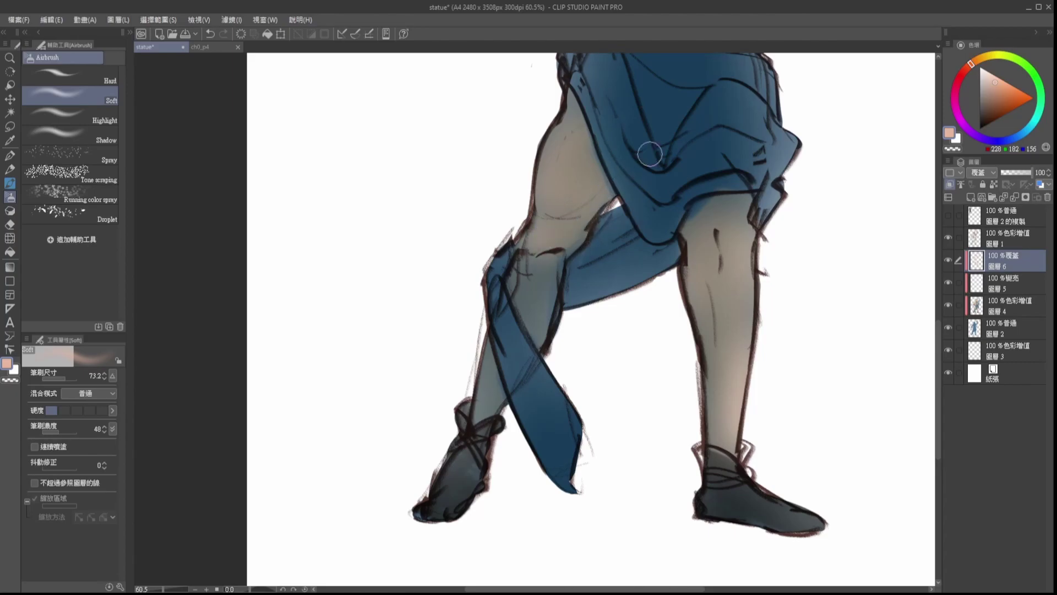
Step: Undo the last strokes on the bent leg and airbrush its thigh again with the same peach at brush size 73.2
drag(862, 160, 829, 204)
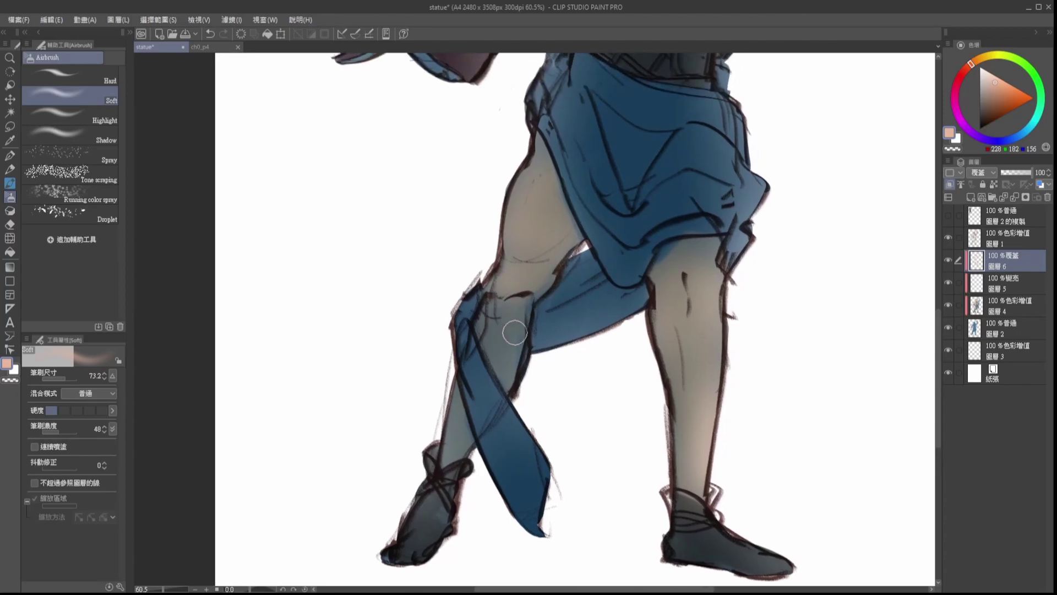
key(ctrl+z)
drag(889, 194, 812, 271)
key(ctrl+z)
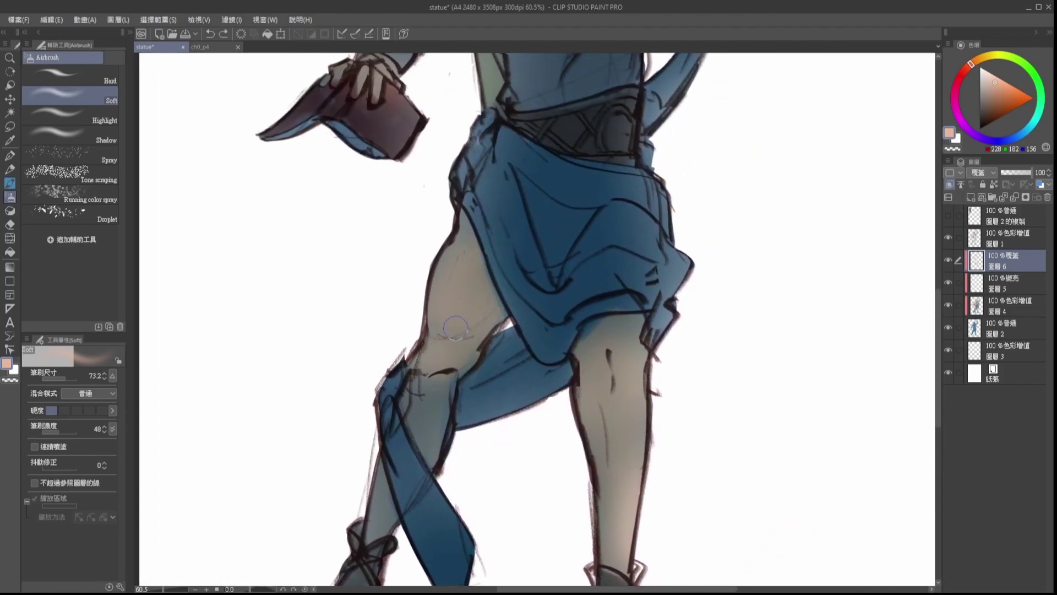
drag(488, 290, 487, 248)
drag(783, 114, 873, 146)
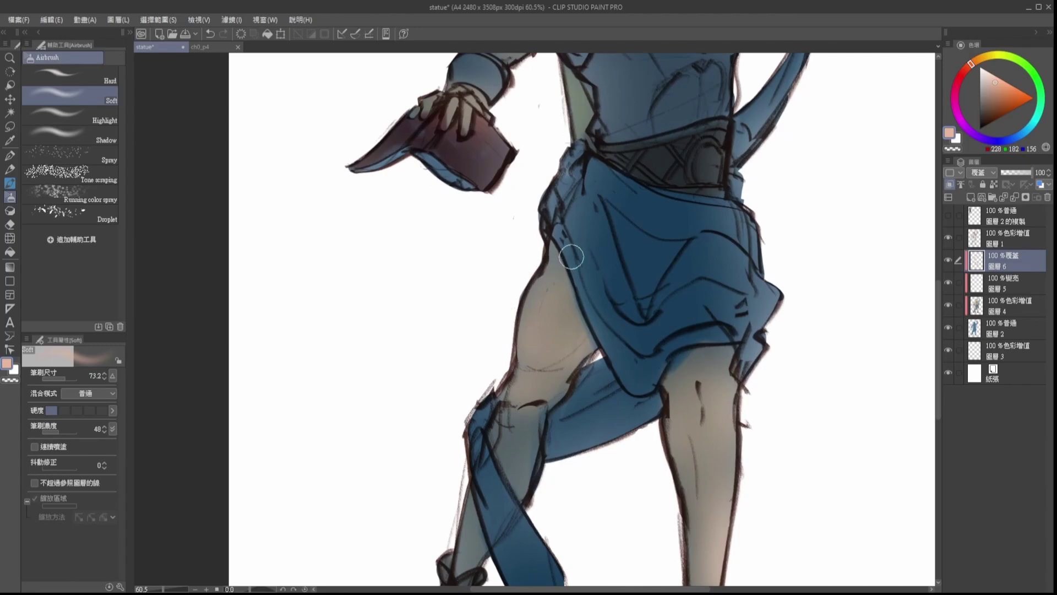
mouse_move(538, 286)
mouse_down()
mouse_move(588, 272)
mouse_move(567, 281)
mouse_move(591, 349)
mouse_up()
mouse_move(549, 295)
mouse_down()
mouse_move(531, 309)
mouse_move(548, 269)
mouse_move(572, 262)
mouse_move(592, 354)
mouse_up()
Step: Try to warm the bent leg's shin with the same peach
scroll(884, 248, down, 4)
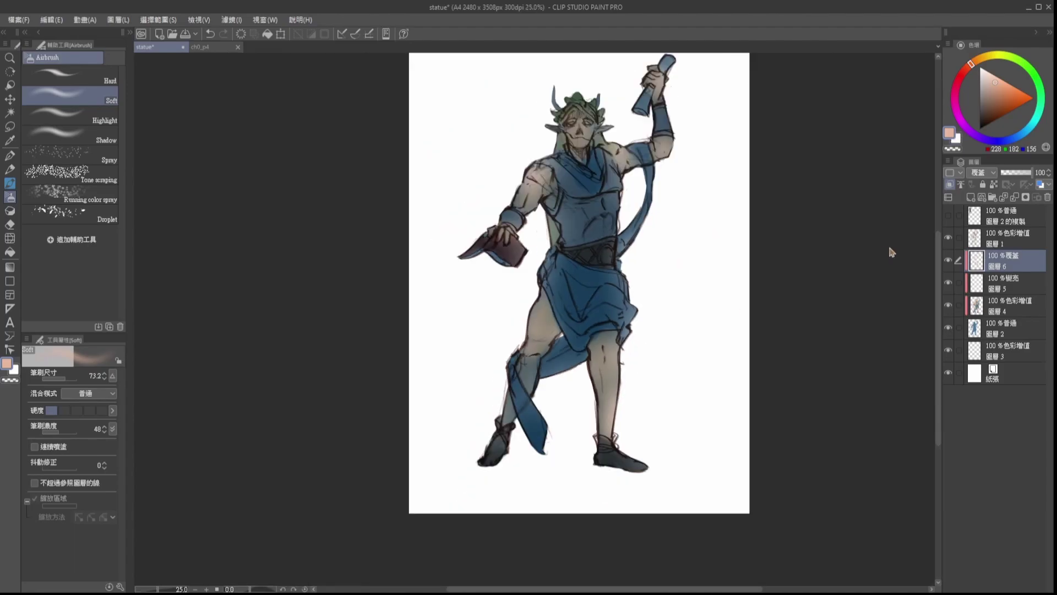
drag(895, 177, 892, 197)
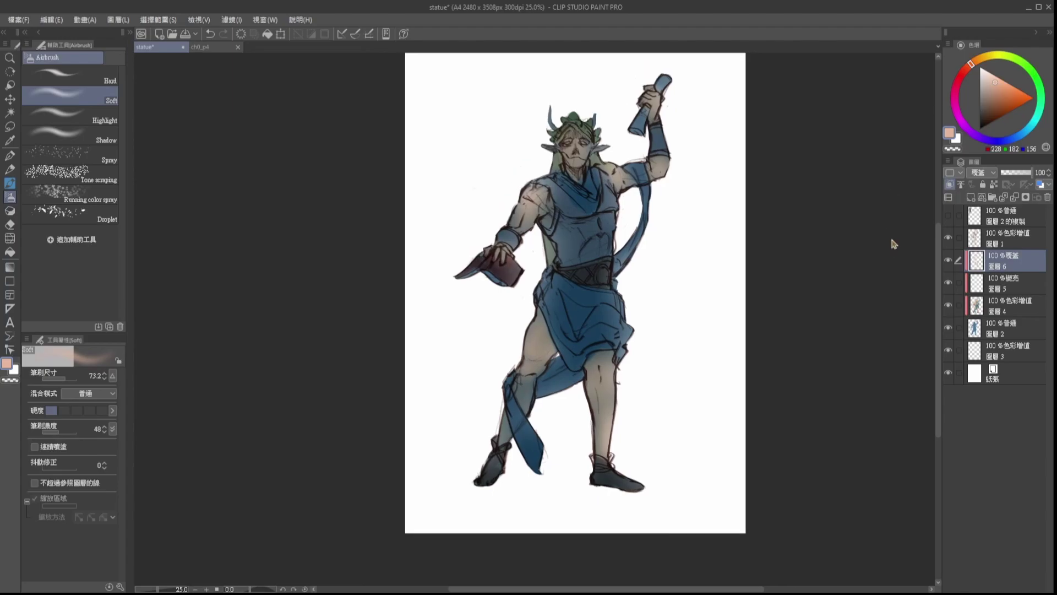
key(ctrl+plus)
drag(823, 263, 870, 167)
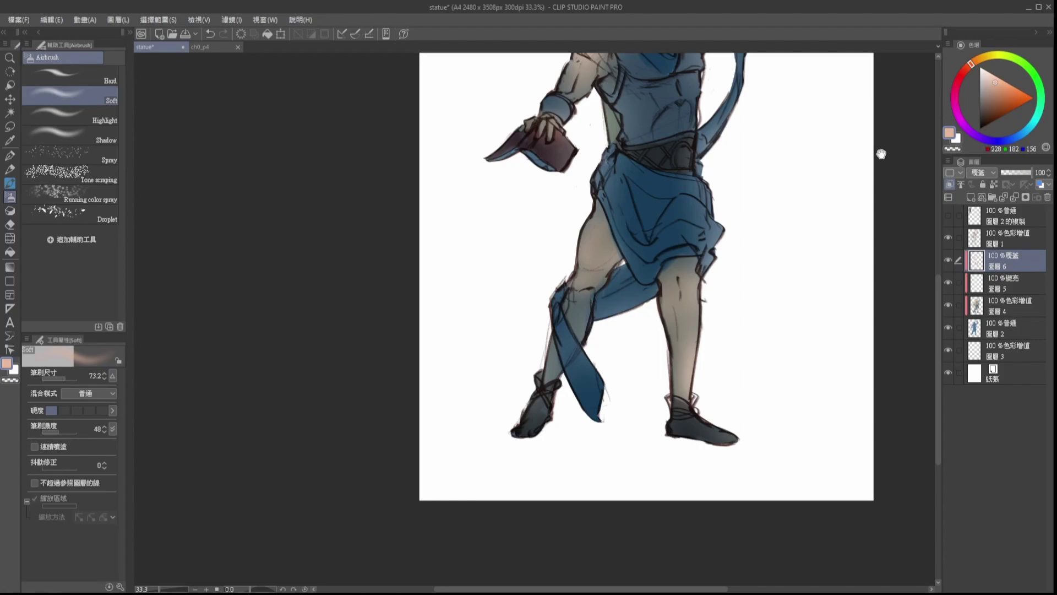
mouse_move(866, 166)
mouse_down()
mouse_move(858, 177)
mouse_move(903, 109)
mouse_move(900, 139)
mouse_up()
mouse_move(521, 396)
mouse_down()
mouse_move(498, 435)
mouse_move(522, 385)
mouse_up()
drag(907, 182, 794, 231)
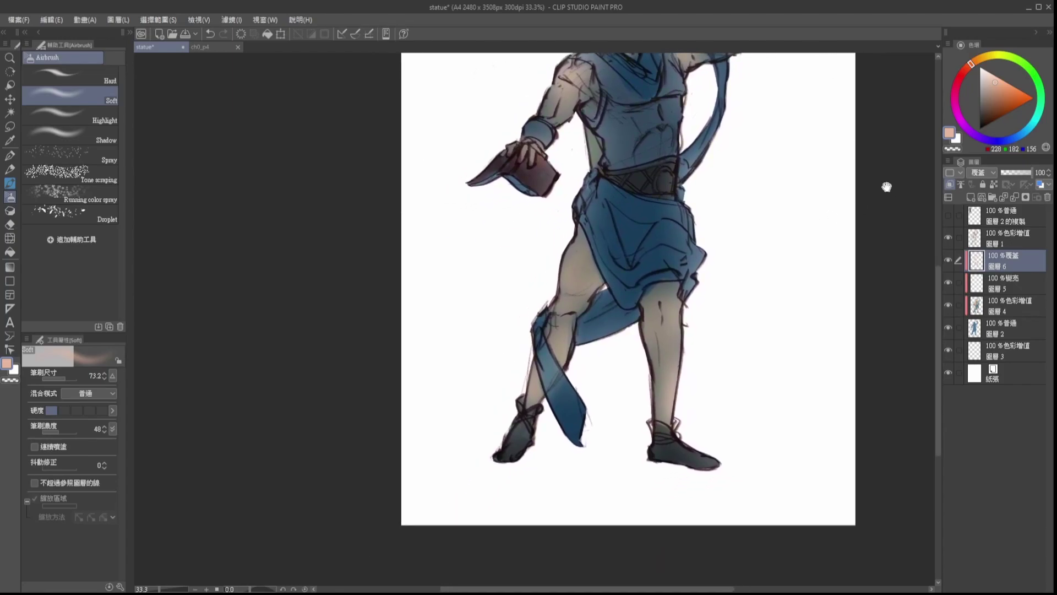
key(ctrl+z)
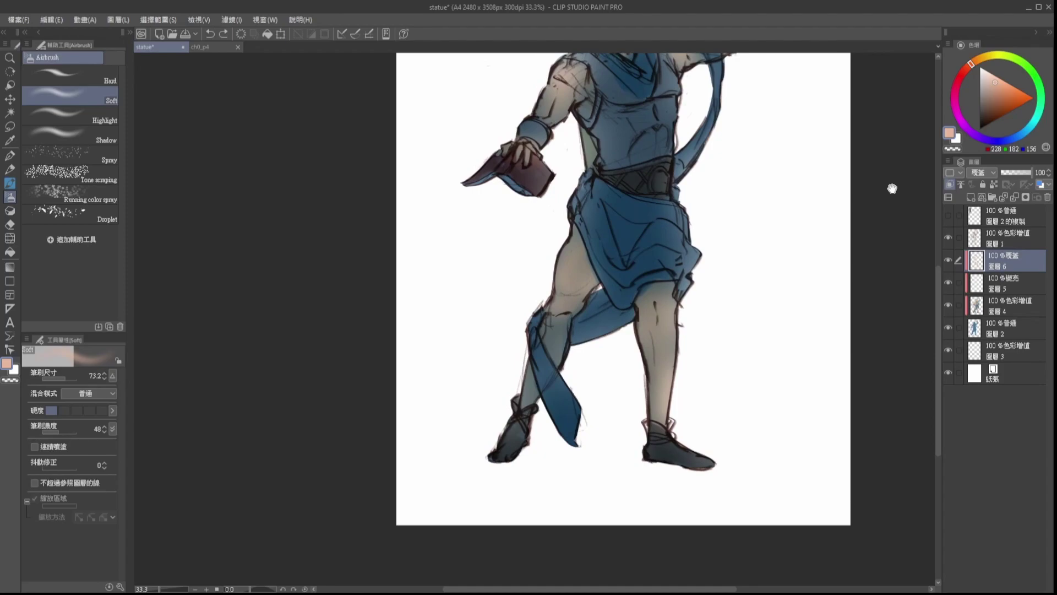
Step: Try airbrushing a medium blue over the skirt
drag(895, 186, 903, 166)
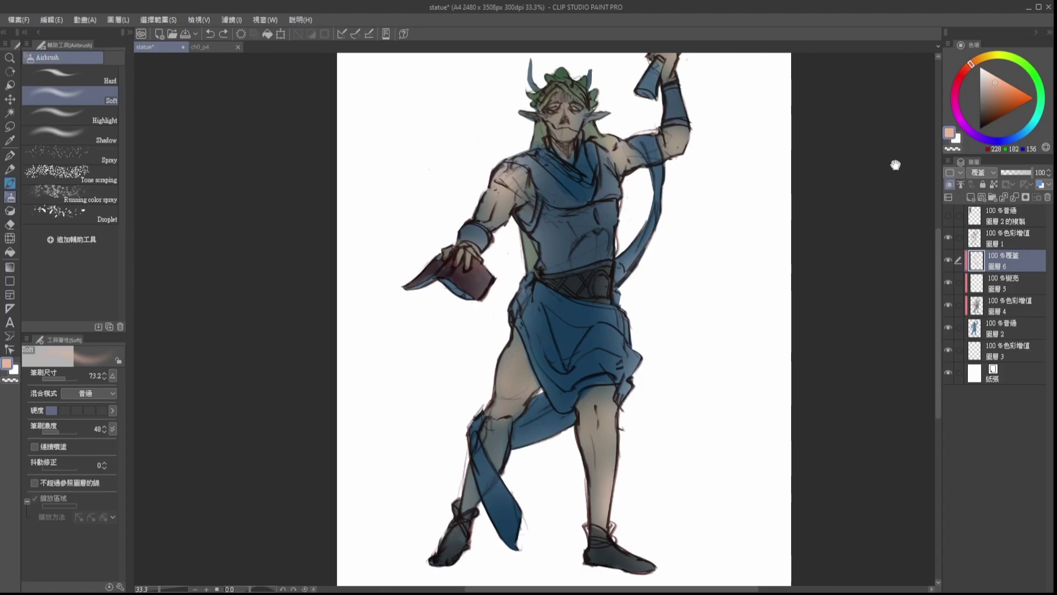
drag(875, 231, 882, 173)
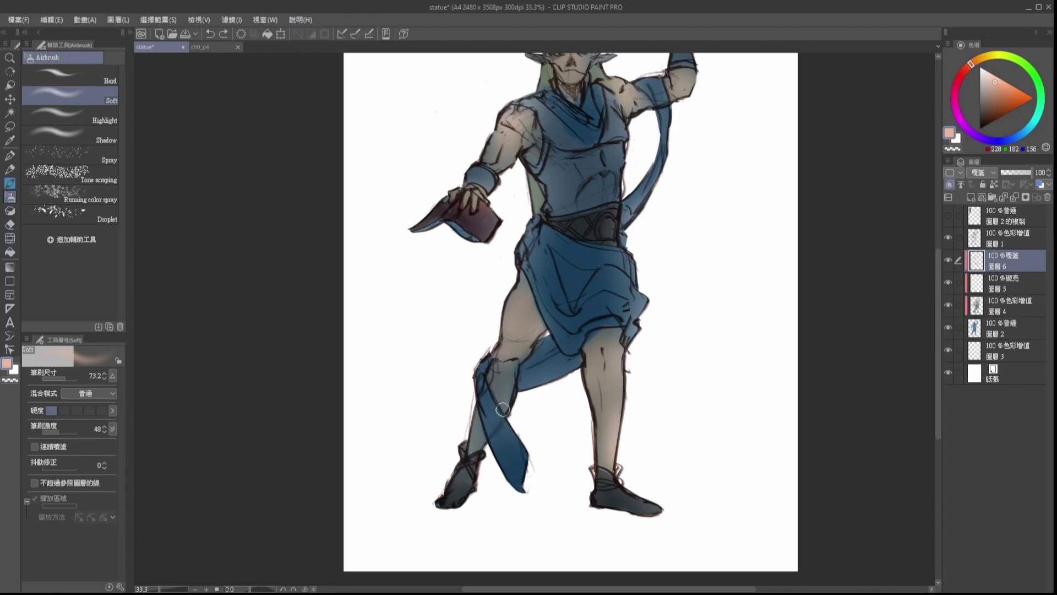
scroll(892, 155, up, 3)
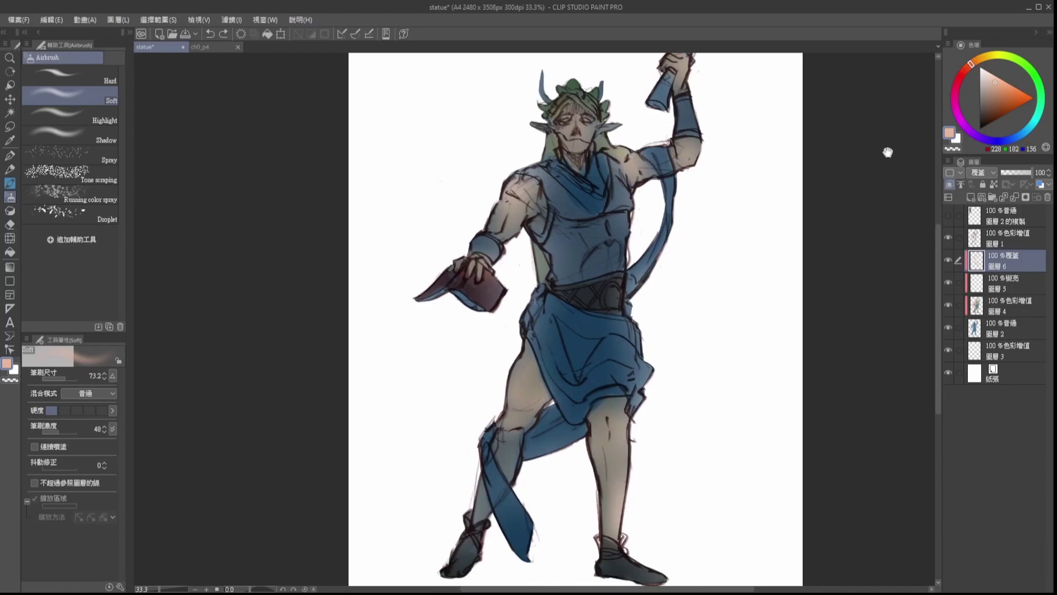
drag(1011, 144, 1002, 92)
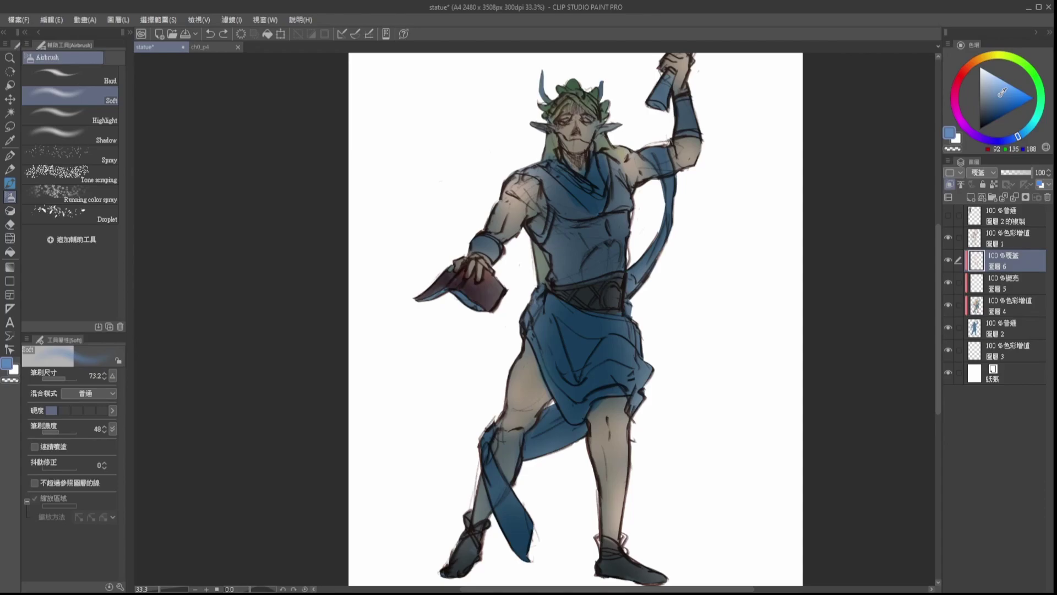
drag(1002, 93, 1007, 91)
drag(1011, 94, 1010, 93)
drag(559, 325, 606, 375)
Step: Airbrush light blue (102, 171, 205) over the skirt, the flowing sash and the raised arm's sleeve band at brush size 128.0
drag(1018, 136, 1026, 131)
click(1002, 92)
key(ctrl+z)
drag(580, 377, 617, 358)
key(ctrl+z)
drag(540, 353, 563, 327)
drag(639, 282, 665, 223)
drag(664, 164, 652, 158)
key(bracketleft)
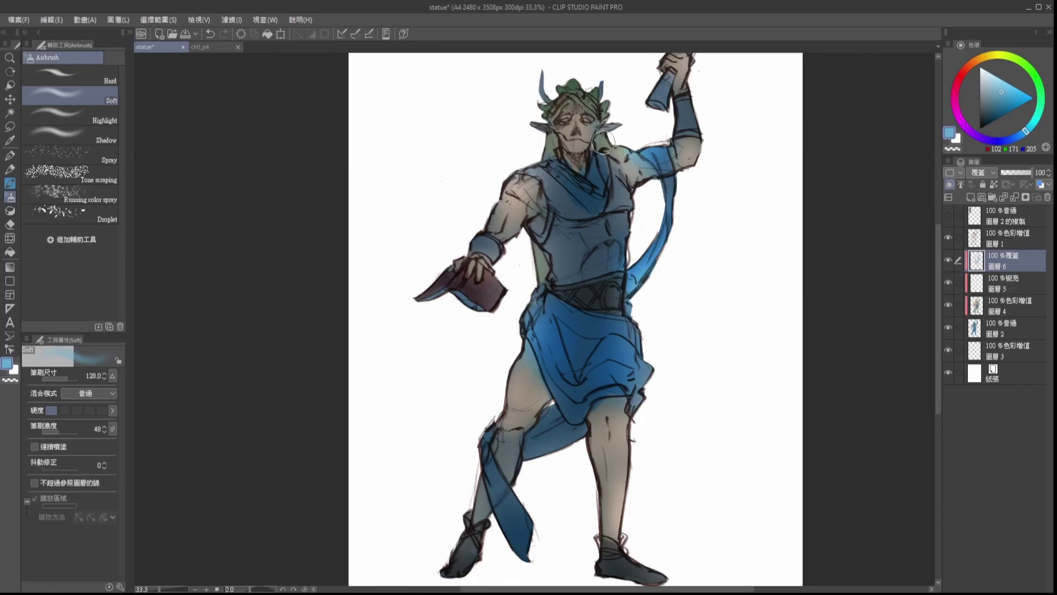
Step: Airbrush the same light blue along the lower sash that hangs around the legs
scroll(606, 144, up, 5)
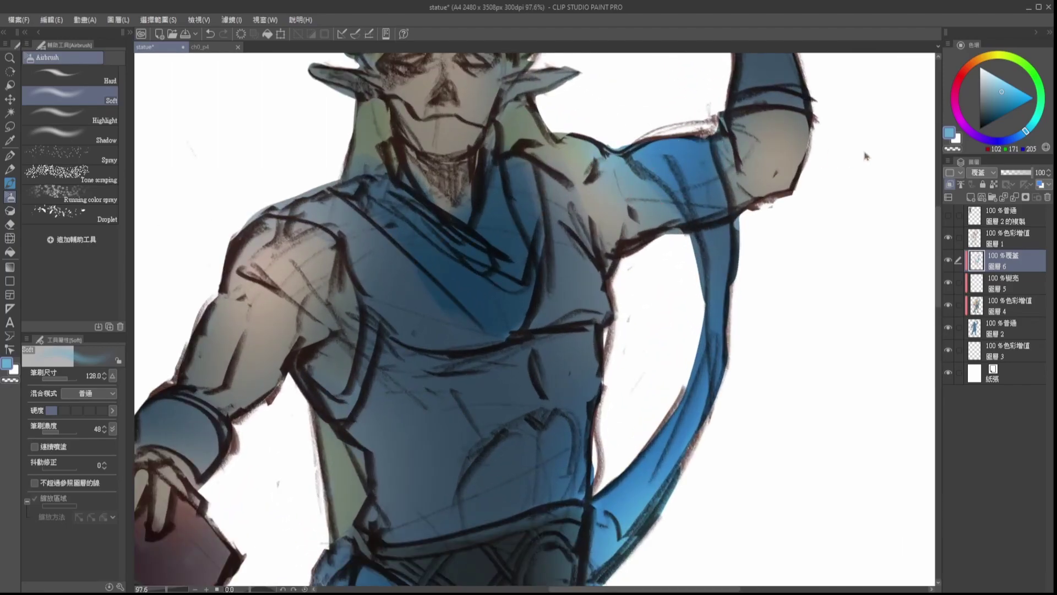
scroll(555, 187, down, 10)
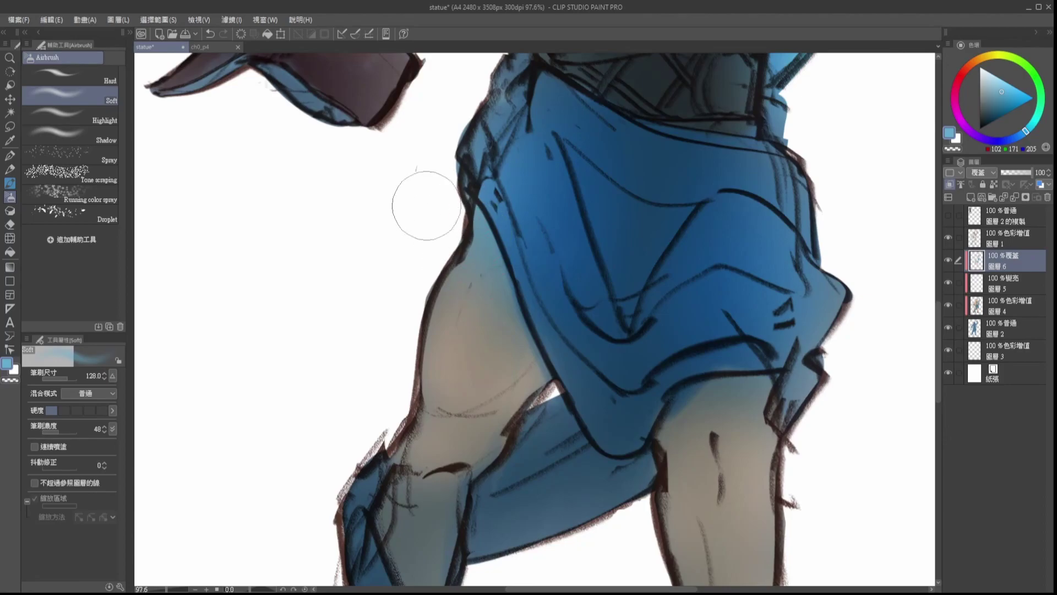
scroll(445, 243, down, 3)
scroll(445, 243, down, 2)
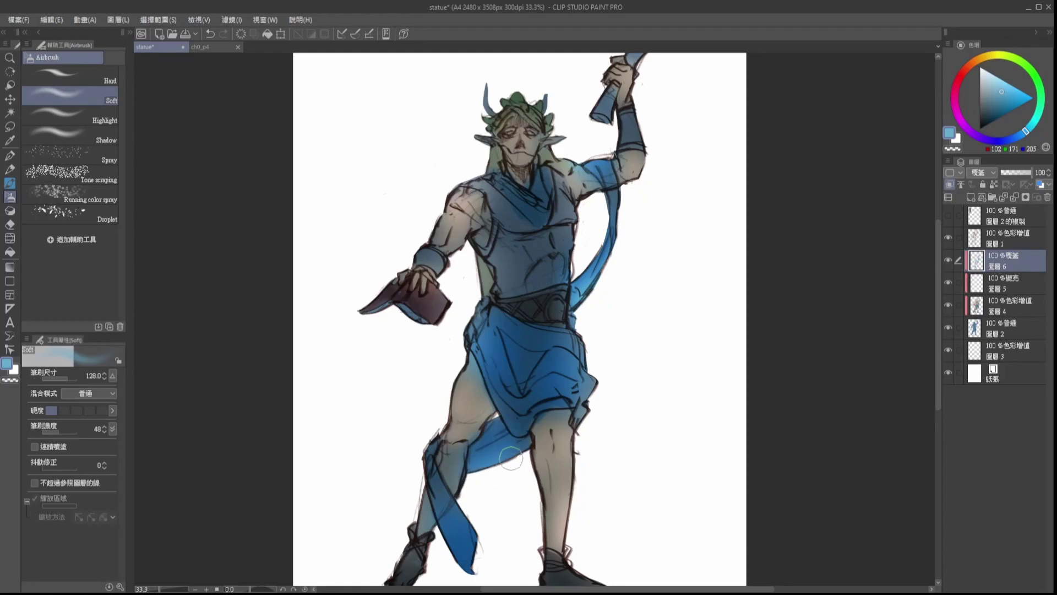
drag(503, 434, 511, 435)
Step: Airbrush a paler blue (130, 183, 209) on the sash between the legs and on the neck scarf at brush size 86.8
click(997, 87)
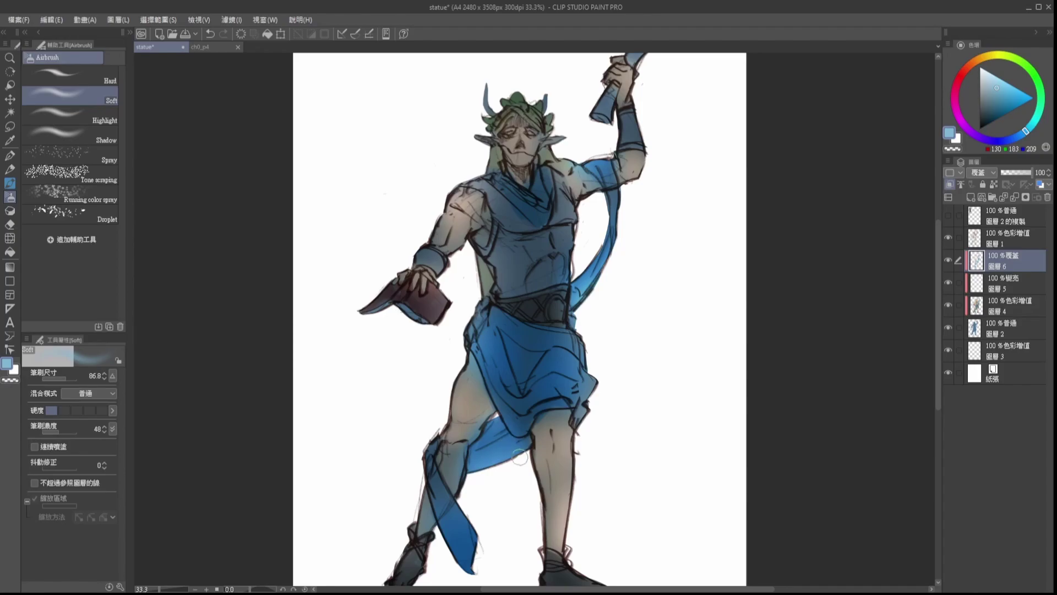
drag(529, 446, 545, 483)
mouse_move(515, 212)
mouse_down()
mouse_move(555, 245)
mouse_move(563, 212)
mouse_up()
drag(561, 220, 573, 212)
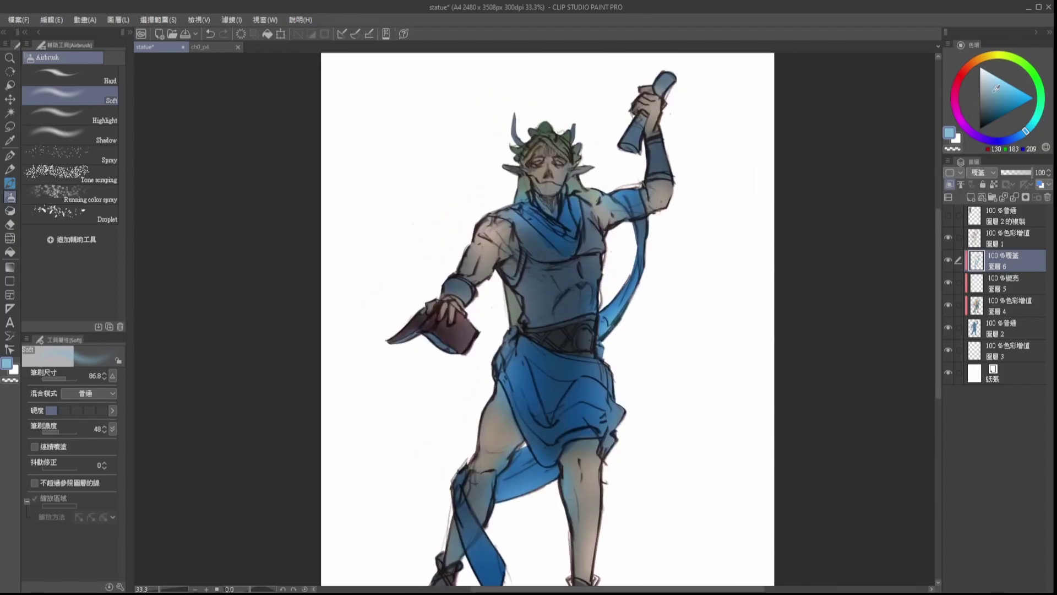
Step: Try airbrushing a muted pale yellow (199, 196, 150) over the torso armour, enlarging the brush to 123.8
click(995, 55)
click(985, 83)
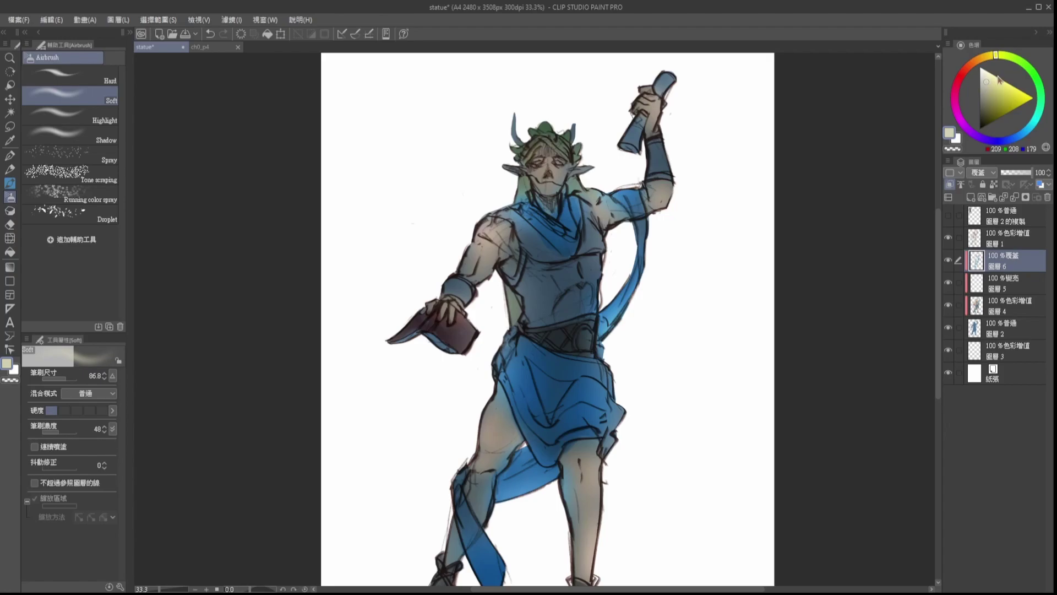
drag(989, 82, 985, 87)
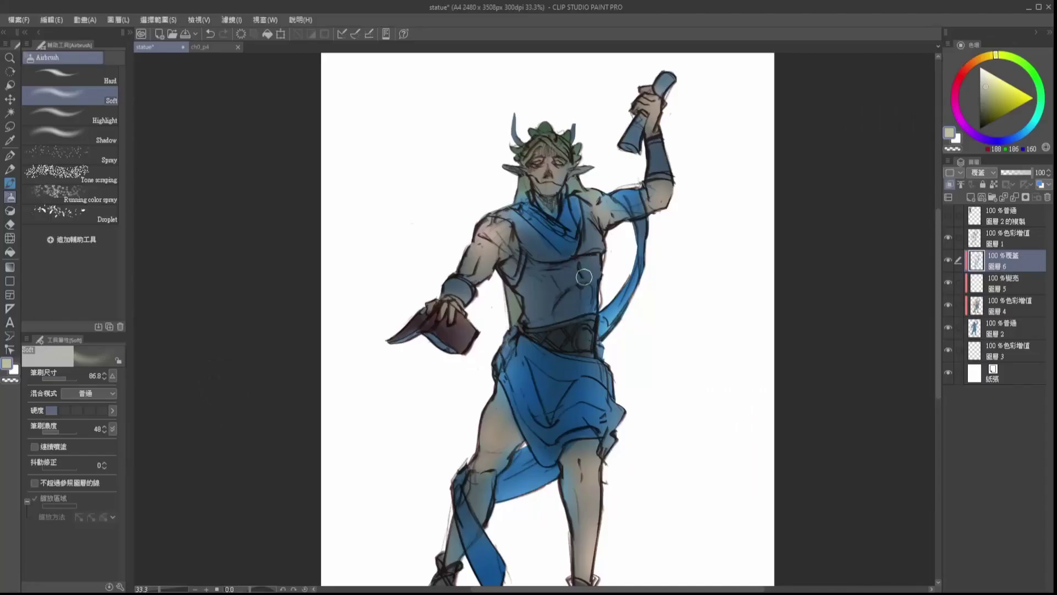
mouse_move(584, 277)
mouse_down()
mouse_move(558, 300)
mouse_move(570, 304)
mouse_move(567, 277)
mouse_up()
drag(980, 84, 978, 86)
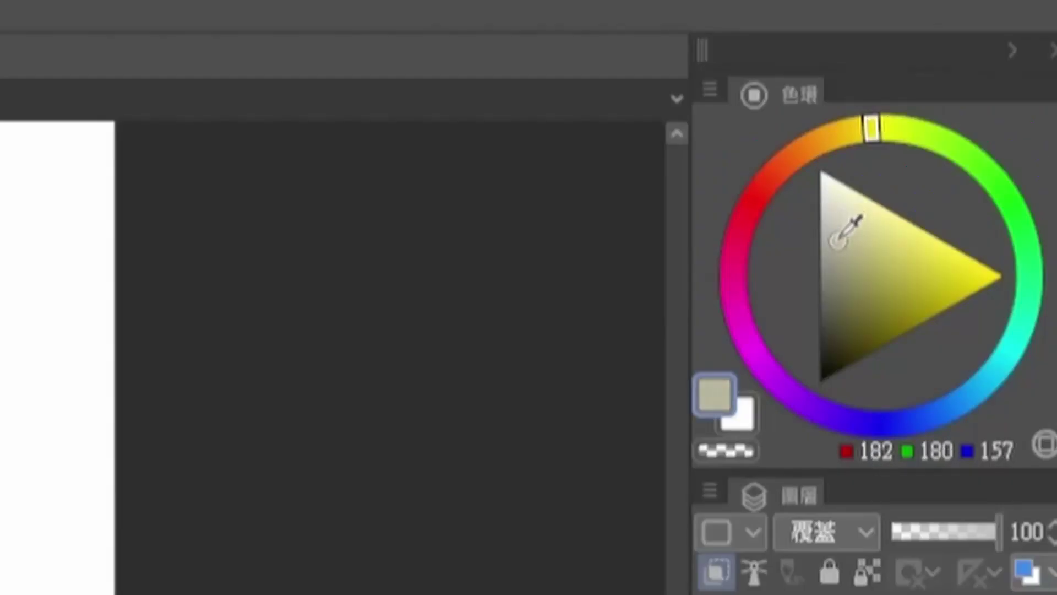
mouse_move(842, 232)
mouse_down()
mouse_move(857, 212)
mouse_move(849, 233)
mouse_up()
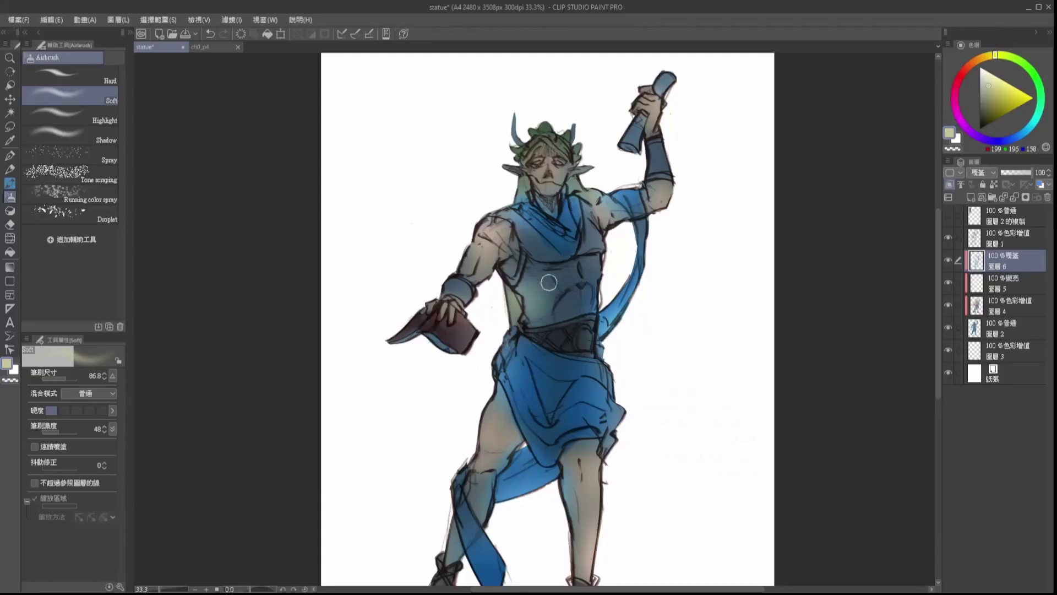
mouse_move(549, 283)
mouse_down()
mouse_move(575, 250)
mouse_move(541, 266)
mouse_move(533, 247)
mouse_move(572, 304)
mouse_up()
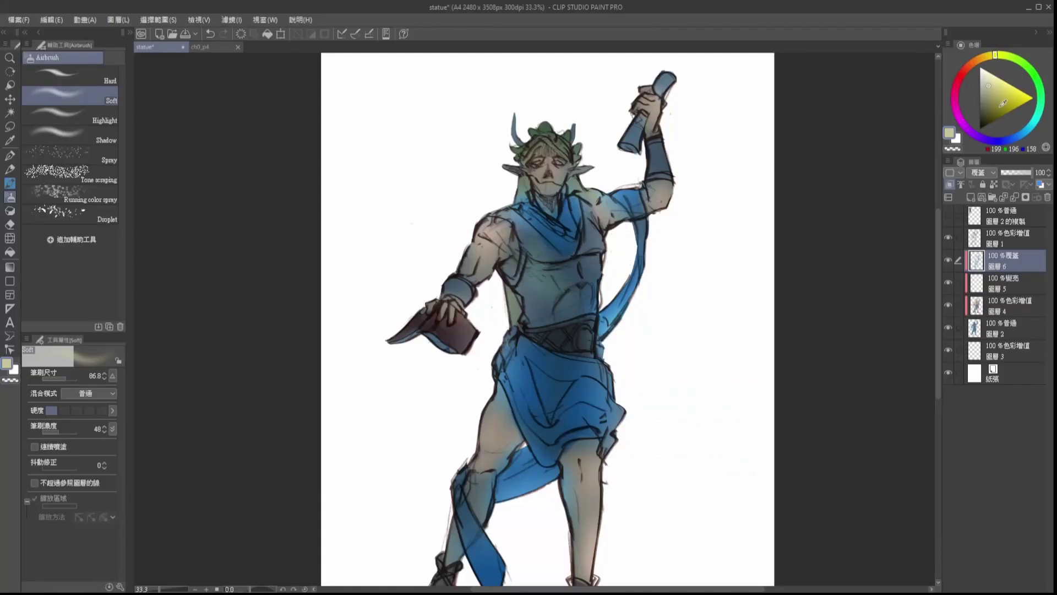
key(ctrl+z)
mouse_move(600, 228)
mouse_down()
mouse_move(532, 291)
mouse_move(569, 304)
mouse_move(604, 280)
mouse_move(552, 285)
mouse_move(529, 234)
mouse_move(562, 283)
mouse_move(622, 236)
mouse_up()
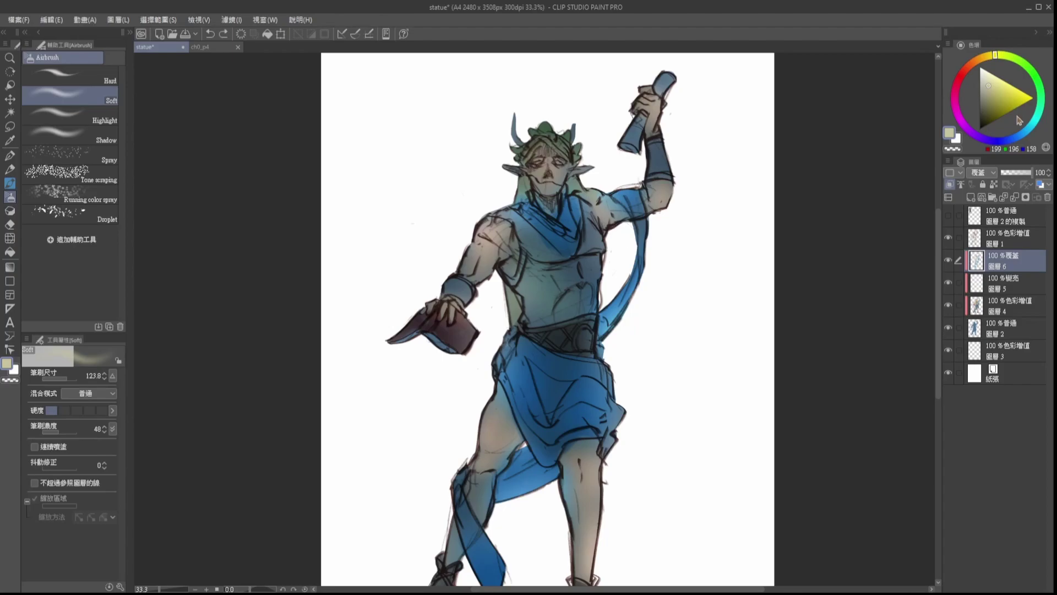
key(ctrl+z)
Step: Airbrush lilac (199, 158, 194) over the torso armour, reducing the brush to 90.0
mouse_move(997, 60)
mouse_down()
mouse_move(963, 81)
mouse_move(972, 132)
mouse_up()
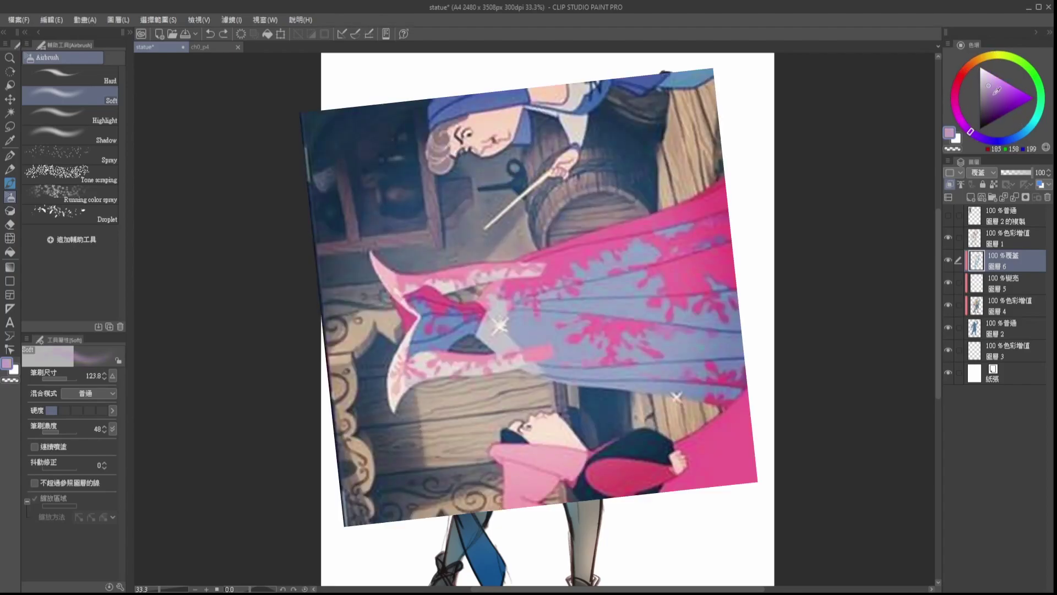
drag(550, 279, 551, 346)
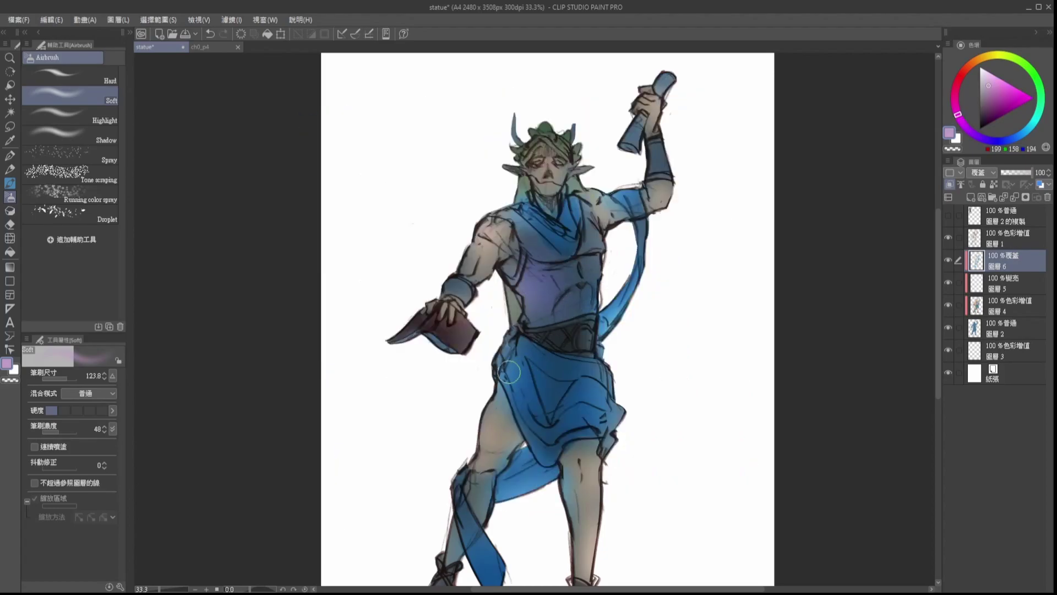
key(ctrl+z)
key(bracketleft)
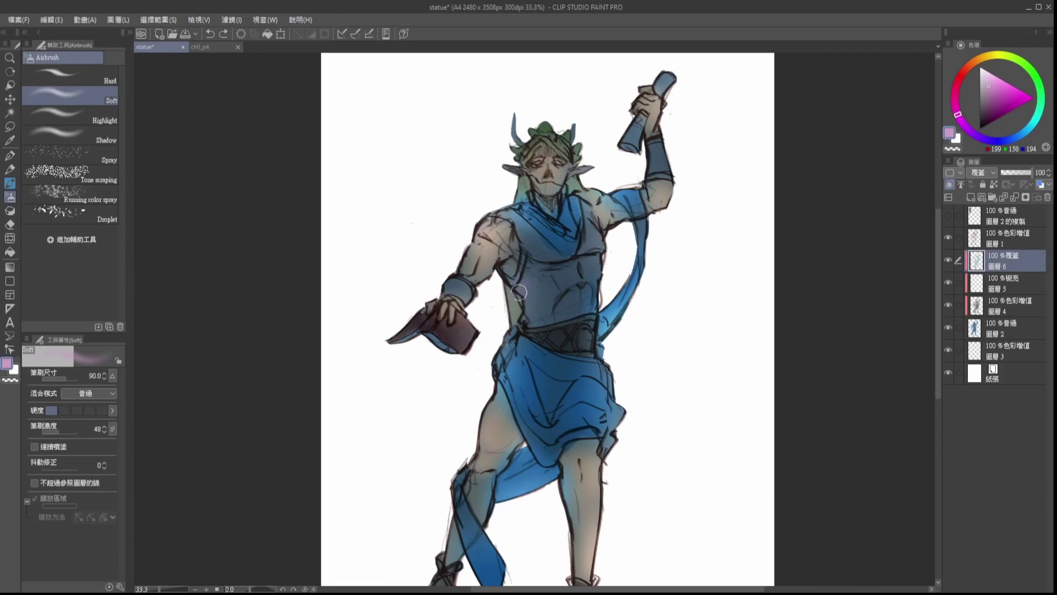
drag(528, 234, 609, 236)
key(ctrl+z)
drag(542, 278, 571, 316)
Step: Airbrush a paler lilac (204, 185, 202) over both wristbands
drag(987, 88, 984, 81)
drag(666, 163, 664, 182)
drag(468, 298, 457, 283)
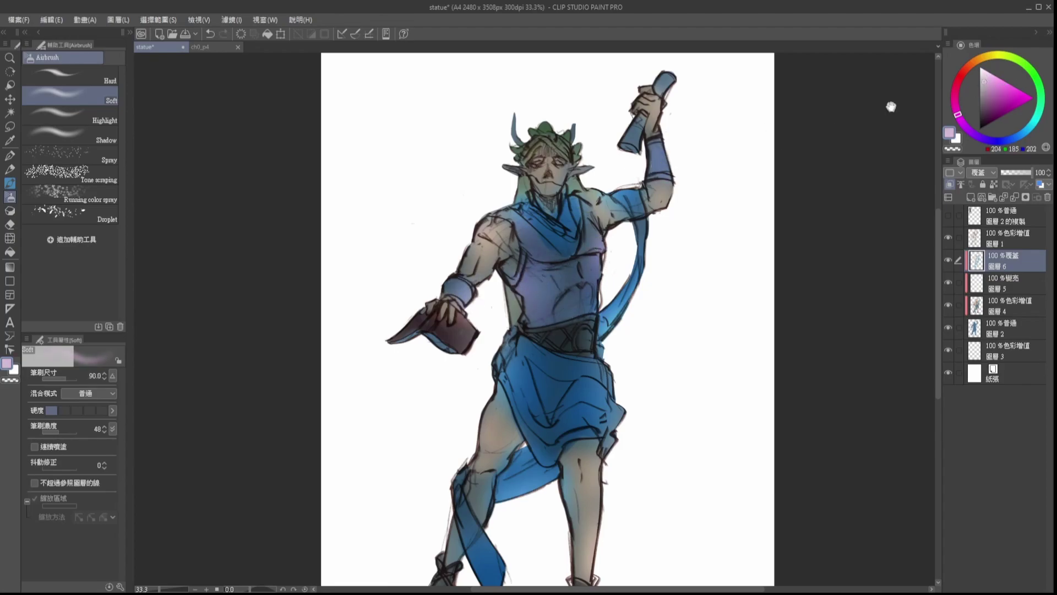
Step: Sample the belt's colour, adjust it to a warm brown, and airbrush it over the belt and both shoes
scroll(879, 151, down, 5)
alt+click(572, 207)
click(997, 91)
drag(576, 199, 545, 209)
drag(881, 84, 873, 121)
click(995, 83)
drag(582, 237, 546, 243)
drag(423, 517, 444, 488)
drag(632, 524, 588, 509)
Step: Airbrush yellow over the hair around the face and behind the back with a smaller brush
click(985, 78)
drag(820, 97, 814, 181)
click(990, 56)
click(1006, 88)
key(bracketleft)
drag(515, 188, 516, 168)
click(986, 56)
click(998, 82)
drag(571, 174, 577, 178)
mouse_move(531, 132)
mouse_down()
mouse_move(519, 147)
mouse_move(566, 151)
mouse_up()
drag(510, 311, 502, 278)
Step: Airbrush yellow-green (146, 182, 66) over the leaf wreath at brush size 52.0
alt+click(593, 257)
drag(1038, 86, 1014, 57)
mouse_move(511, 149)
mouse_down()
mouse_move(553, 119)
mouse_move(579, 135)
mouse_up()
drag(845, 207, 851, 145)
click(971, 197)
click(950, 185)
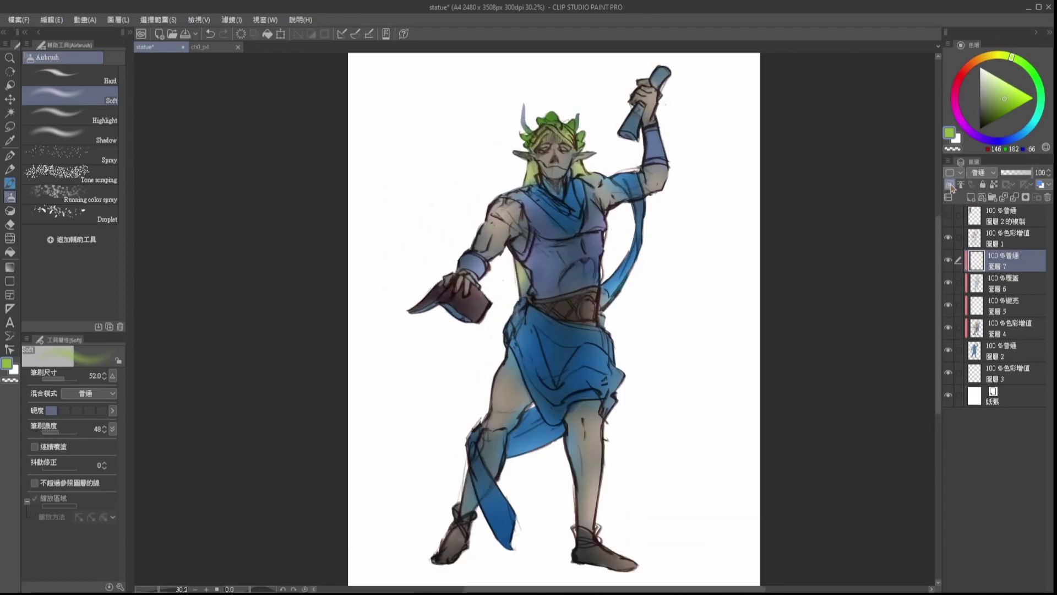
click(1048, 197)
scroll(683, 111, up, 1)
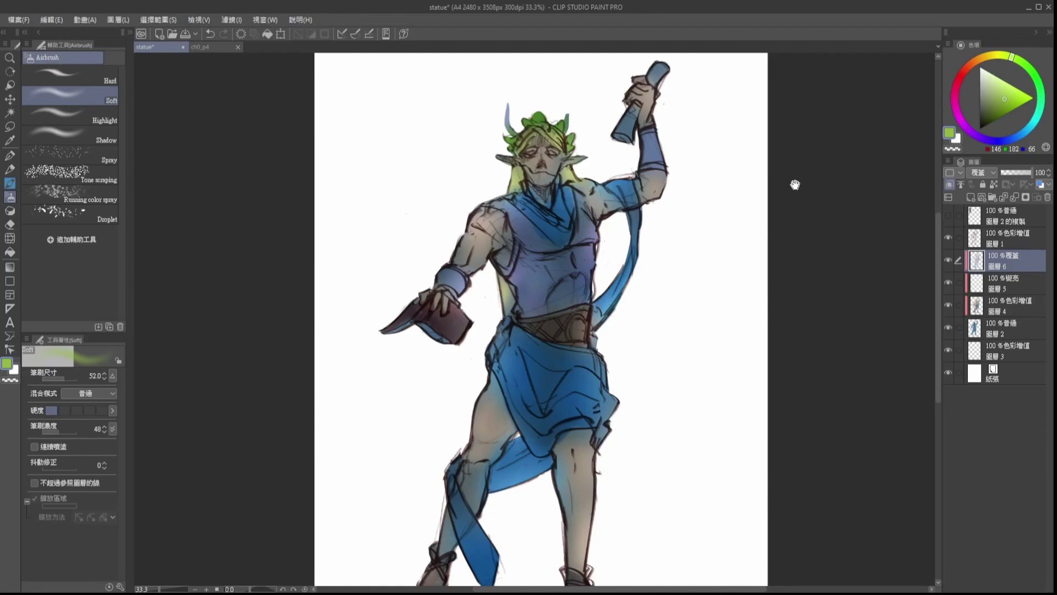
Step: Add a new layer above Overlay layer 6, clip it to the layer below, and set its blending mode to Glow Dodge
drag(870, 158, 871, 133)
scroll(500, 240, down, 2)
scroll(483, 229, up, 1)
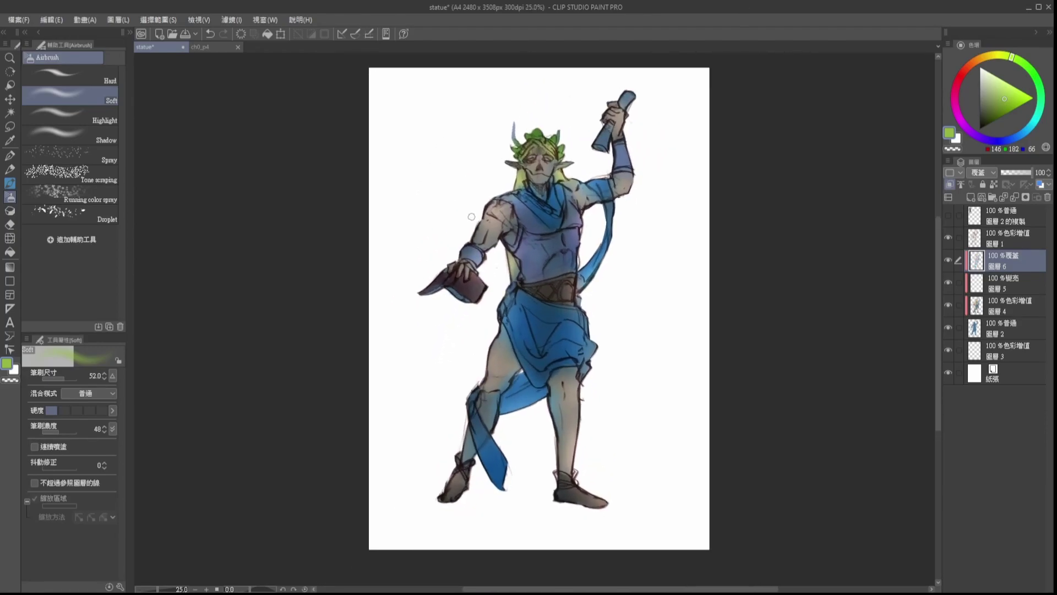
scroll(470, 209, up, 1)
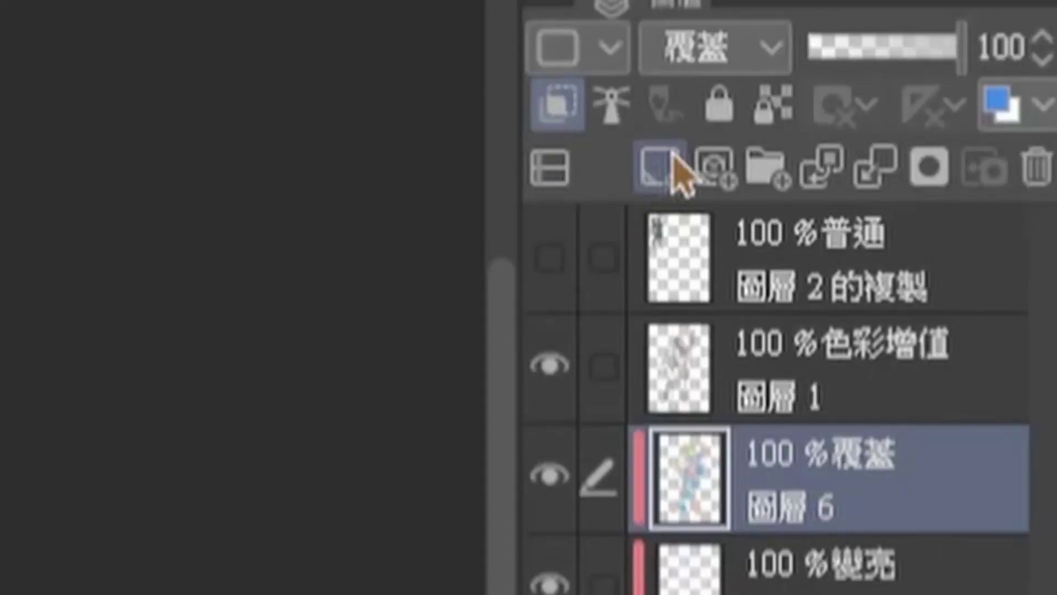
click(971, 197)
click(950, 185)
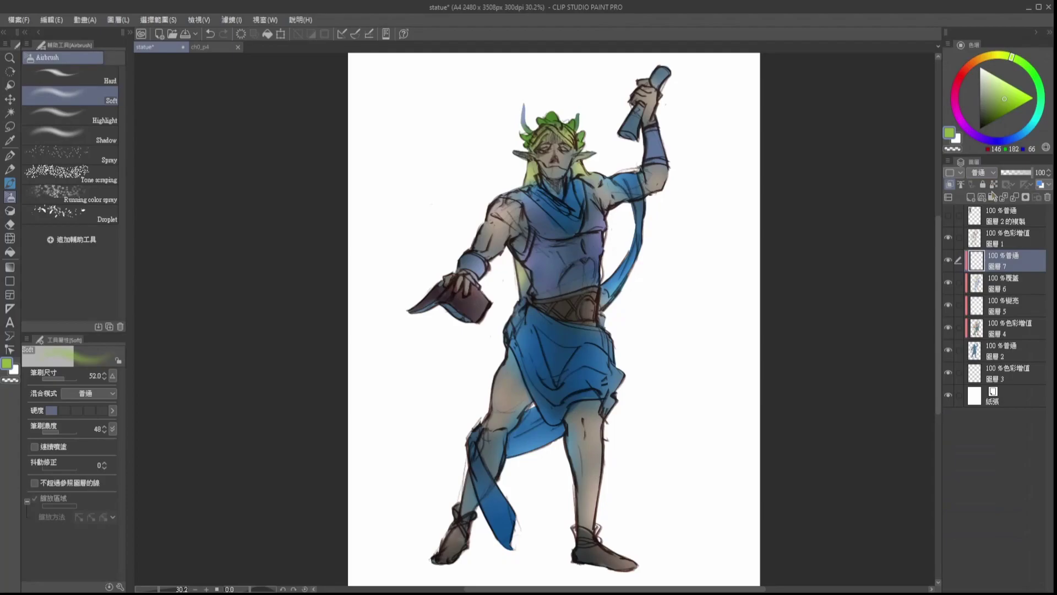
click(996, 279)
Step: Choose a pale peach airbrush colour (235, 202, 163) for the skin highlights
click(998, 65)
click(1005, 88)
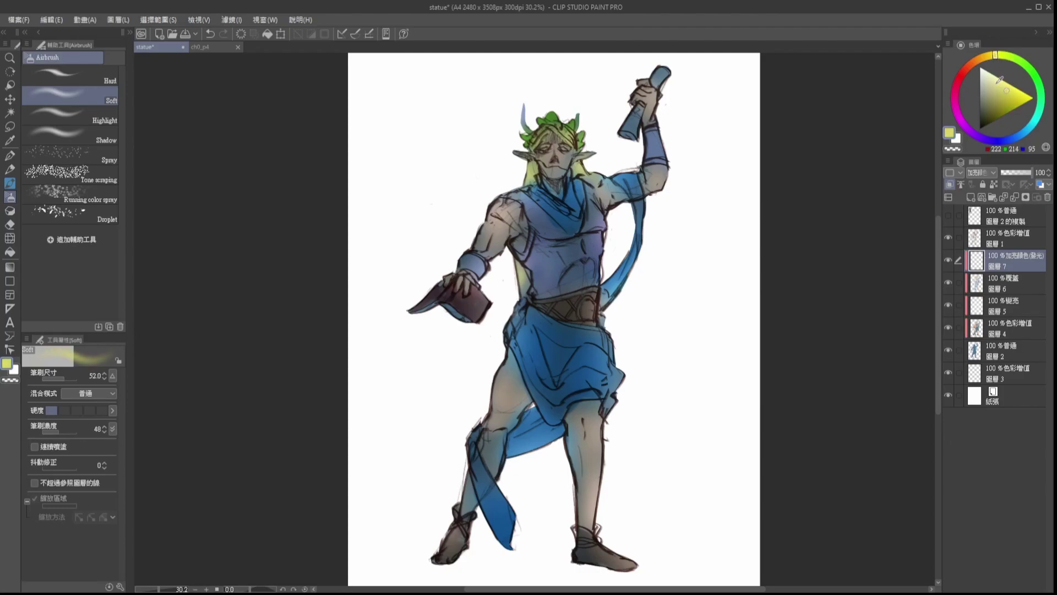
drag(986, 55, 978, 59)
click(1003, 80)
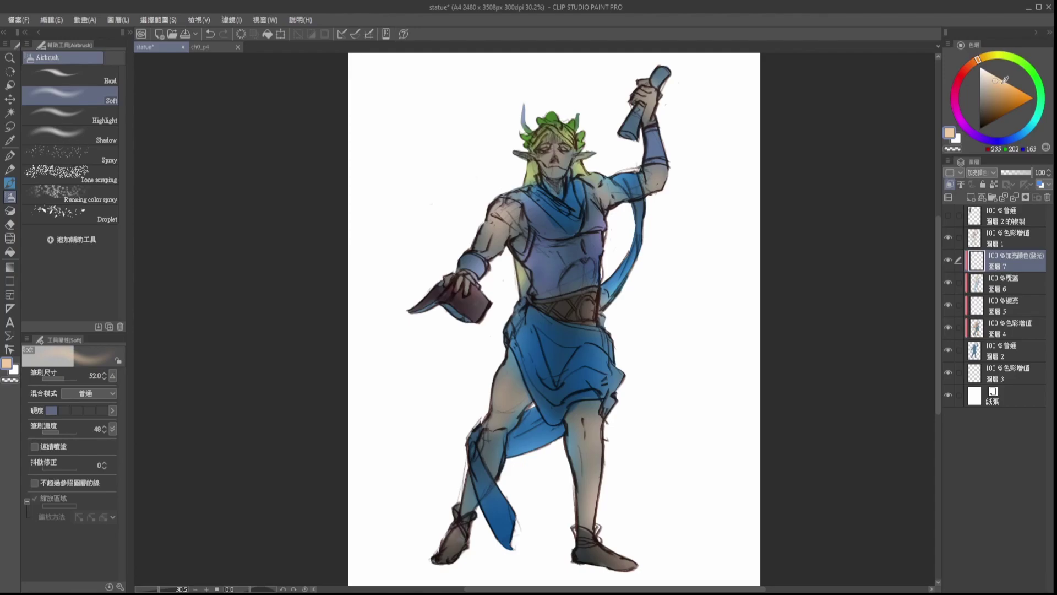
key(ctrl+plus)
key(ctrl+plus)
key(ctrl+plus)
drag(862, 113, 874, 83)
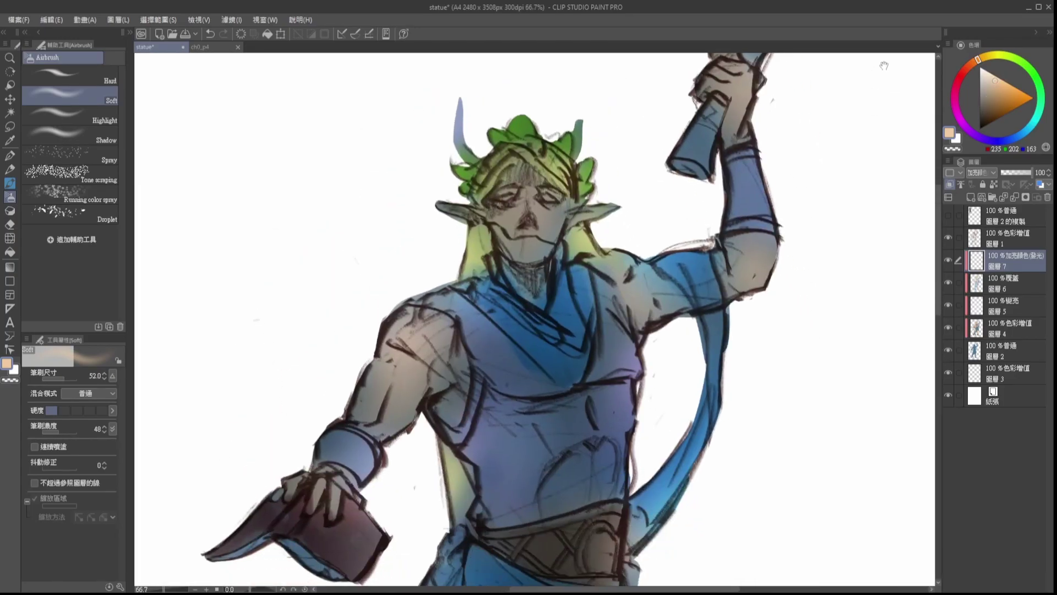
Step: Airbrush a peach glow over the face's cheeks, nose and chin at brush size 41.6
mouse_move(520, 189)
mouse_down()
mouse_move(561, 221)
mouse_move(551, 212)
mouse_move(571, 206)
mouse_move(582, 218)
mouse_up()
key(ctrl+z)
key(bracketright)
key(bracketleft)
key(bracketleft)
mouse_move(498, 214)
mouse_down()
mouse_move(548, 194)
mouse_move(548, 247)
mouse_up()
key(ctrl+z)
key(ctrl+z)
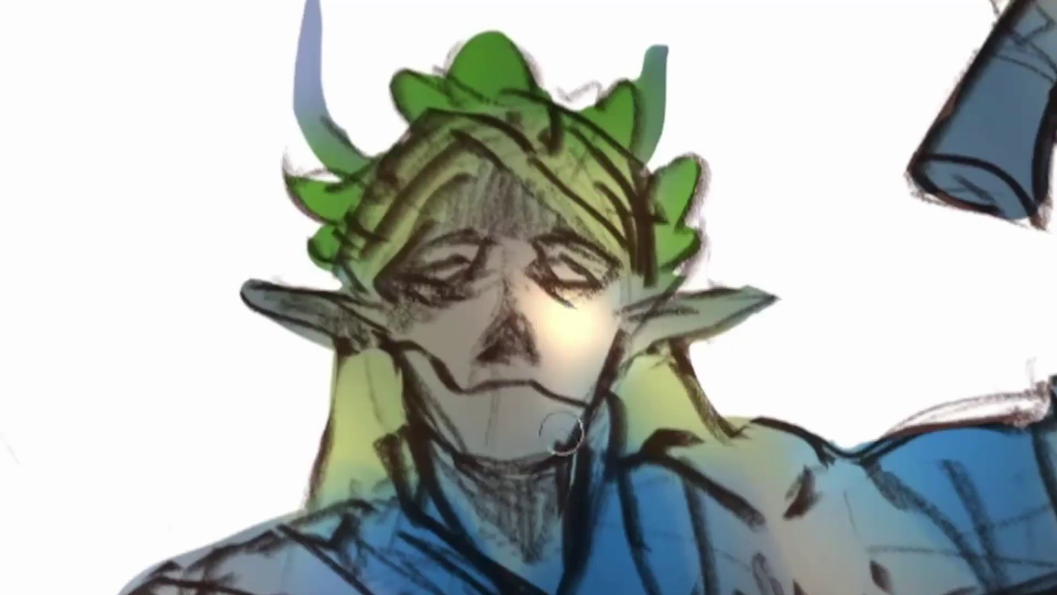
drag(566, 408, 551, 427)
drag(438, 341, 515, 390)
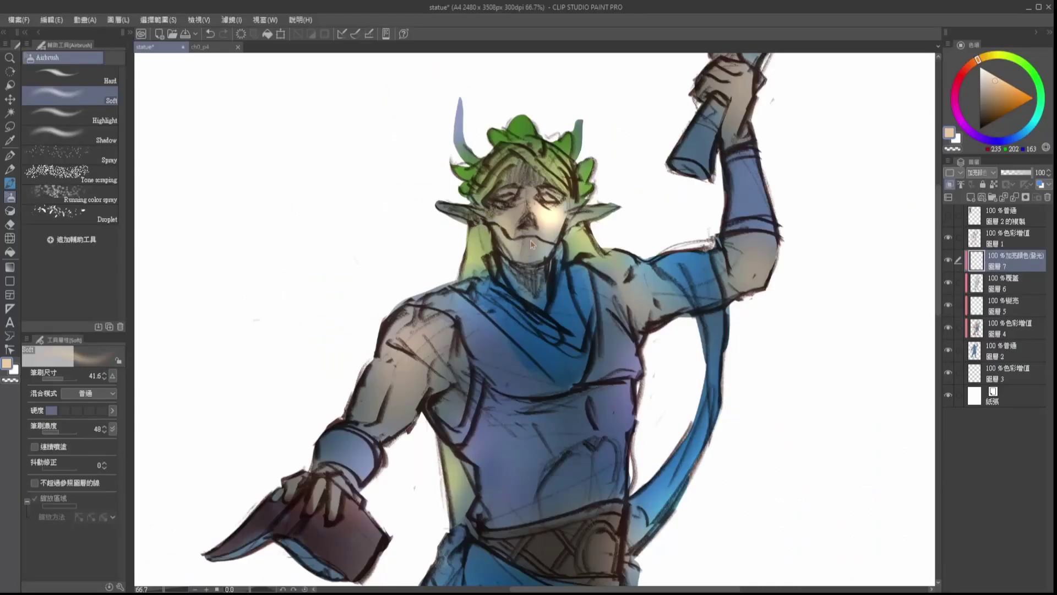
drag(529, 240, 533, 269)
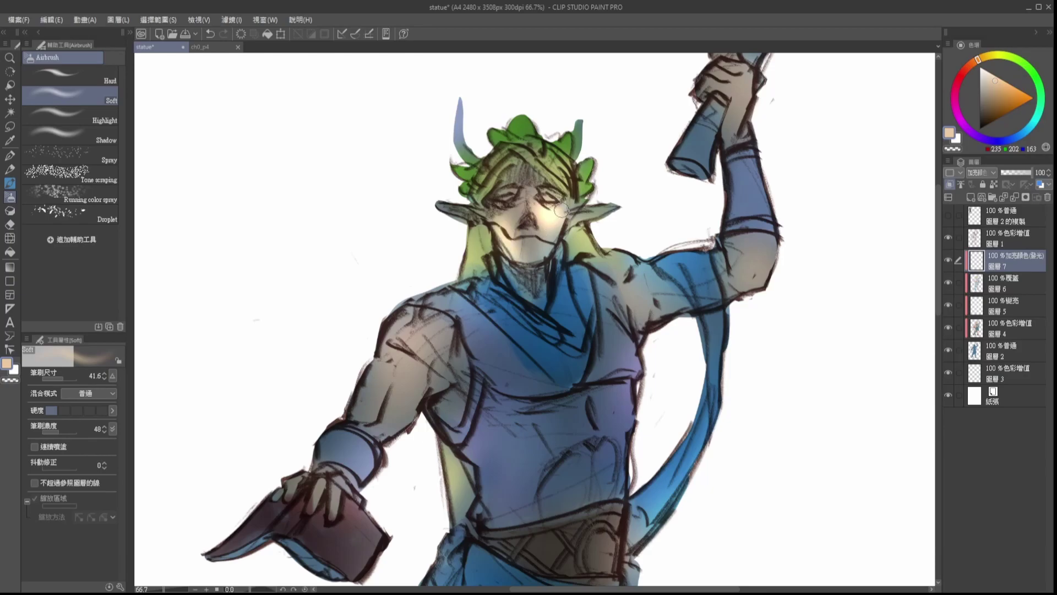
Step: Airbrush the peach glow over the raised hand and its fingers
drag(886, 89, 860, 142)
mouse_move(728, 132)
mouse_down()
mouse_move(715, 154)
mouse_move(717, 178)
mouse_up()
key(ctrl+z)
drag(728, 129, 718, 186)
key(ctrl+z)
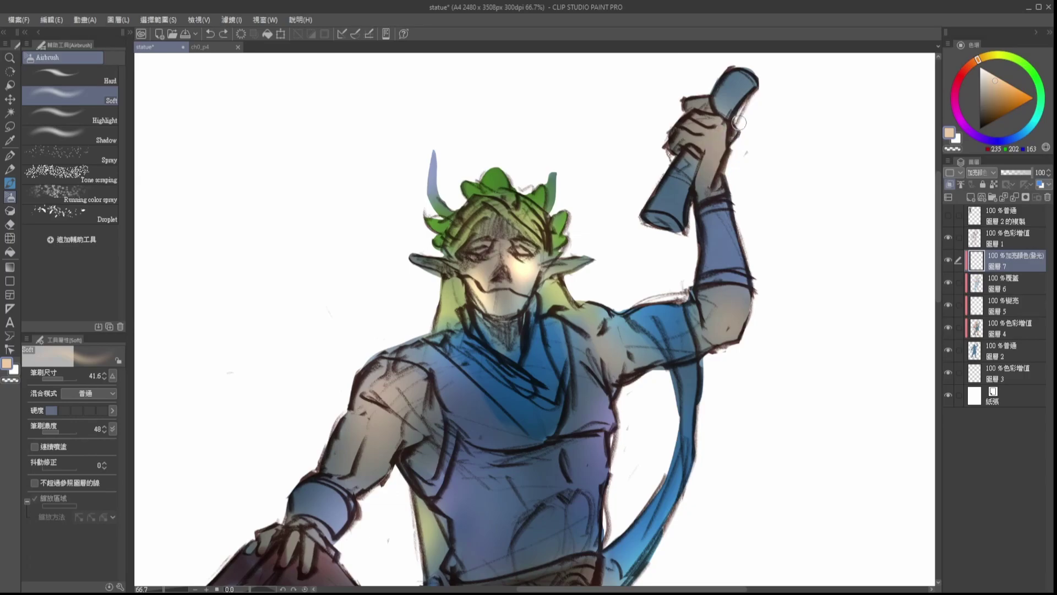
drag(735, 124, 715, 194)
drag(695, 105, 671, 148)
key(ctrl+z)
key(ctrl+y)
mouse_move(881, 104)
mouse_down()
mouse_move(873, 109)
mouse_move(882, 103)
mouse_up()
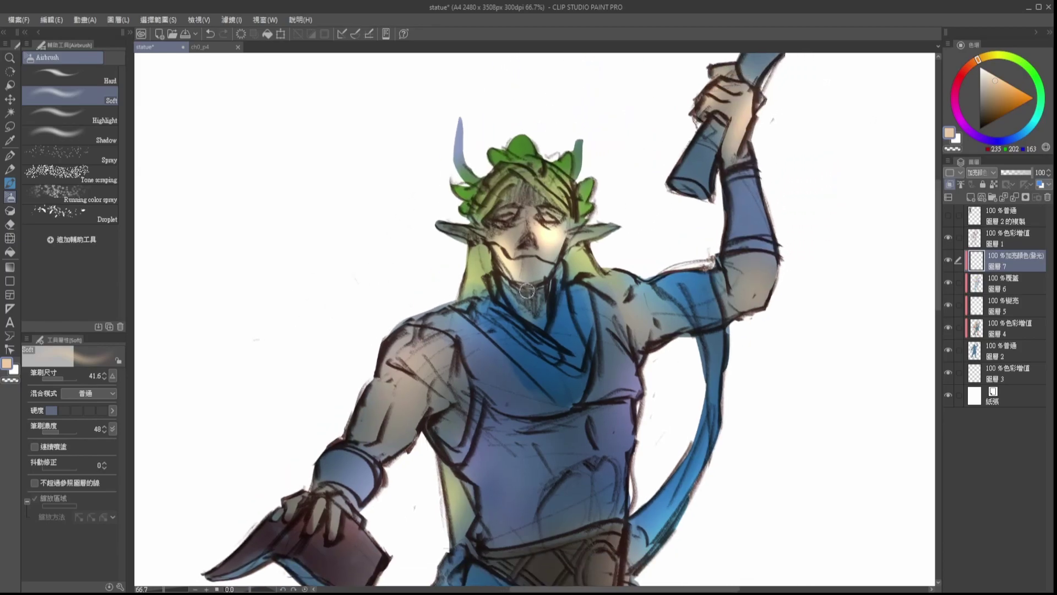
Step: Airbrush the same peach glow over the remaining bare skin of the arms and legs
mouse_move(525, 190)
mouse_down()
mouse_move(507, 199)
mouse_move(513, 193)
mouse_up()
key(ctrl+z)
drag(859, 56, 892, 86)
drag(862, 269, 896, 116)
drag(901, 58, 868, 117)
drag(430, 276, 440, 352)
drag(868, 117, 727, 318)
key(ctrl+minus)
key(ctrl+minus)
key(ctrl+z)
mouse_move(511, 367)
mouse_down()
mouse_move(530, 362)
mouse_move(511, 366)
mouse_up()
drag(592, 374, 599, 451)
key(ctrl+z)
Step: Switch to a blue and airbrush glow over the skirt, the leg ribbon and the flowing sash
drag(905, 120, 908, 153)
click(1027, 130)
drag(526, 322, 543, 363)
mouse_move(591, 337)
mouse_down()
mouse_move(607, 354)
mouse_move(580, 380)
mouse_up()
drag(480, 460, 504, 532)
drag(521, 440, 554, 427)
key(ctrl+z)
key(bracketleft)
drag(614, 286, 633, 254)
Step: Airbrush a less saturated blue glow over both wristbands and the torso armour
drag(811, 49, 832, 100)
drag(548, 204, 578, 223)
click(984, 86)
key(ctrl+z)
drag(688, 142, 691, 176)
drag(492, 285, 498, 302)
key(bracketright)
drag(557, 275, 571, 314)
mouse_move(624, 284)
mouse_down()
mouse_move(632, 267)
mouse_move(642, 297)
mouse_up()
drag(532, 204, 575, 245)
Step: Airbrush a warm glow over the hair and a muted brown one (148, 132, 123) over the belt at brush size 114.6
click(972, 64)
key(bracketright)
mouse_move(551, 165)
mouse_down()
mouse_move(578, 124)
mouse_move(627, 198)
mouse_up()
click(985, 96)
drag(584, 330, 627, 344)
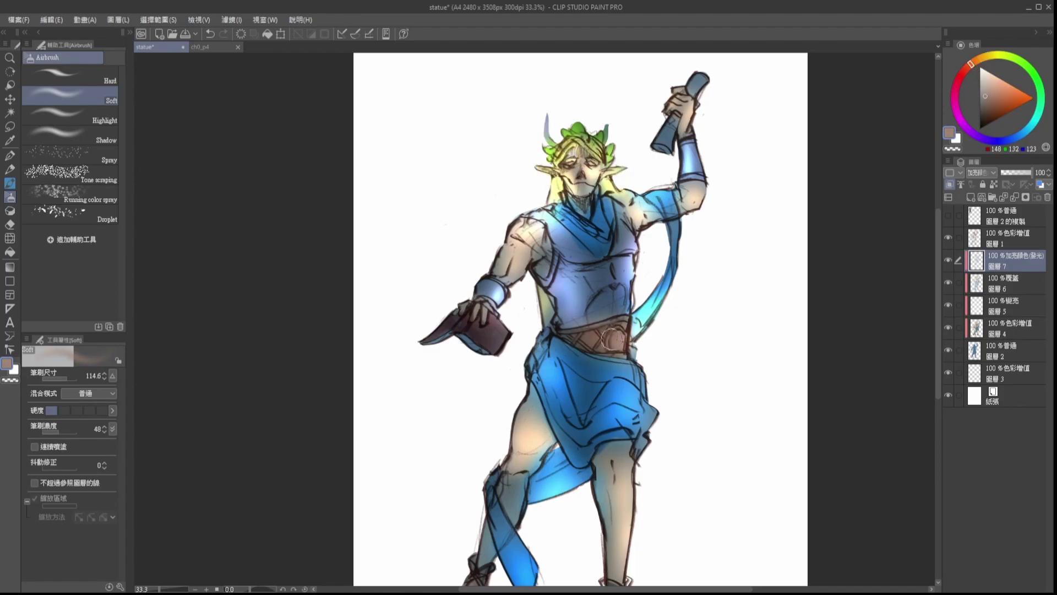
drag(927, 158, 915, 141)
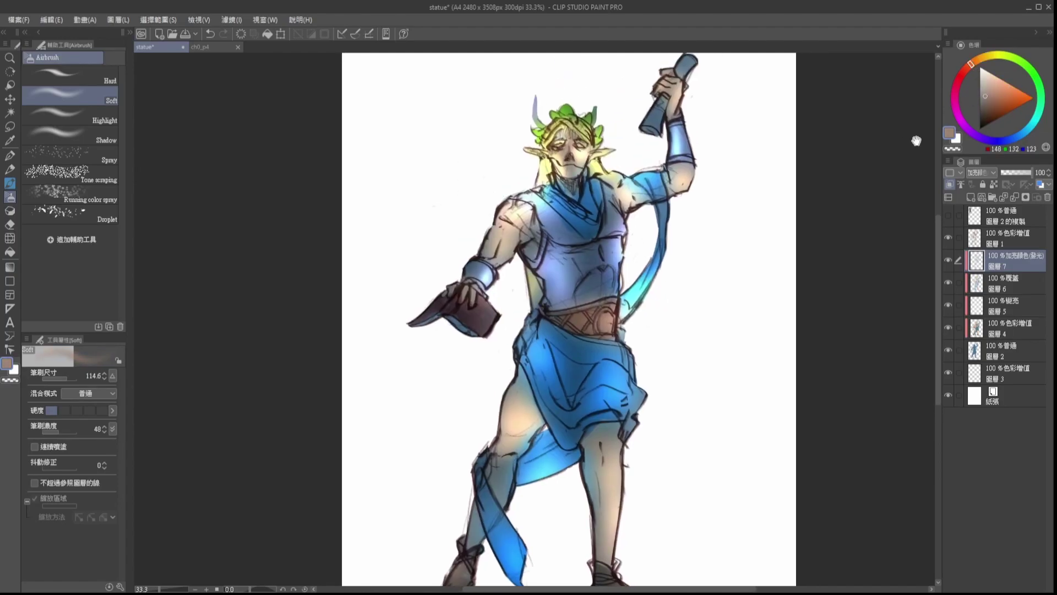
scroll(568, 204, down, 2)
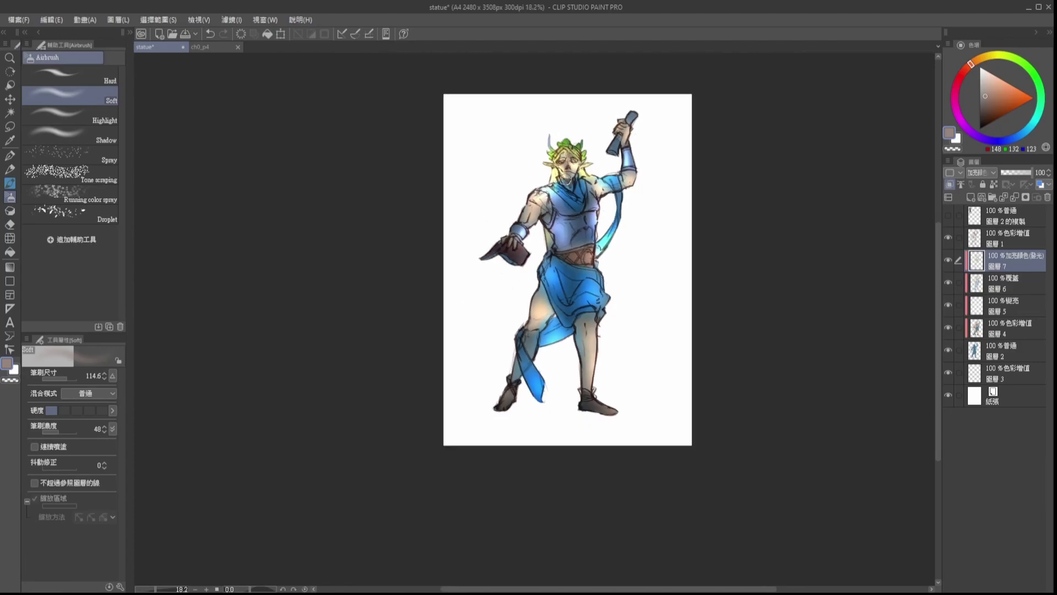
Step: Set the layer opacities to 21% for the Multiply line-art copy, 63% for Glow Dodge layer 7 and 93% for Lighten layer 5
scroll(896, 149, up, 1)
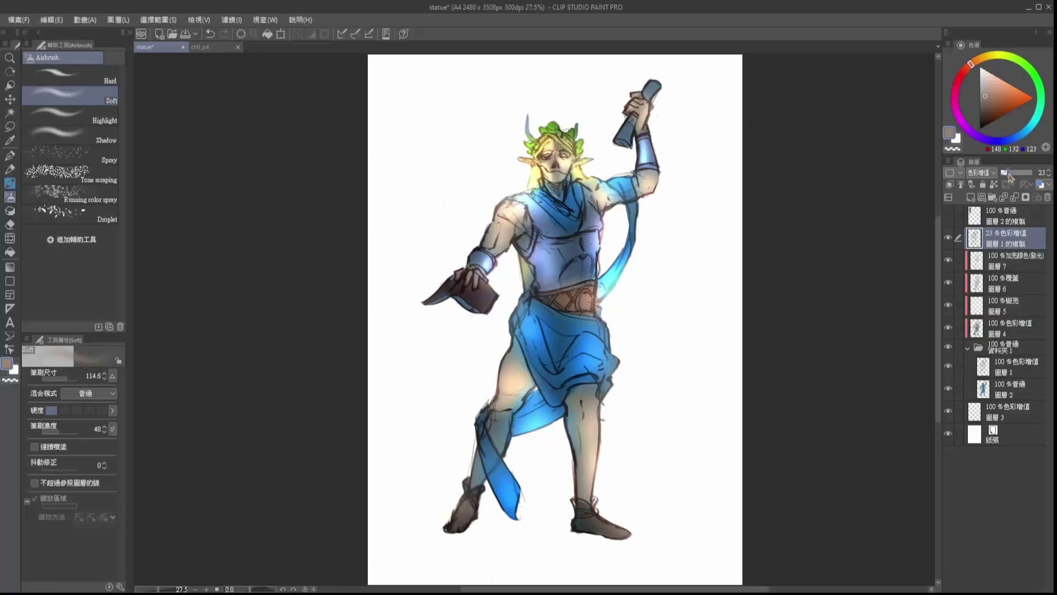
drag(1006, 175, 1009, 175)
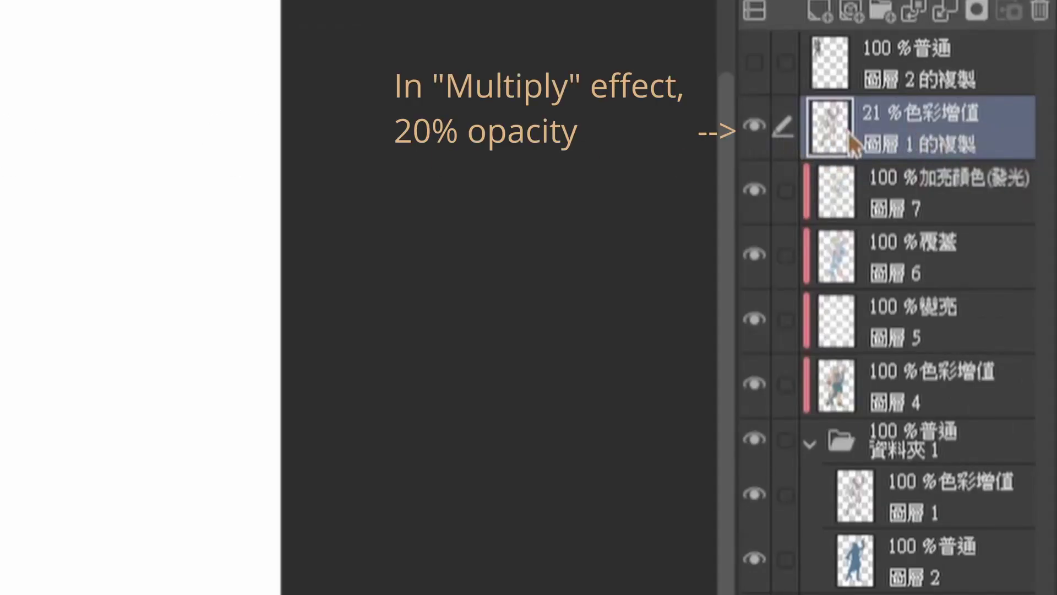
click(936, 193)
mouse_move(1032, 173)
mouse_down()
mouse_move(1023, 173)
mouse_move(1030, 176)
mouse_up()
click(936, 322)
click(936, 386)
click(936, 193)
click(936, 257)
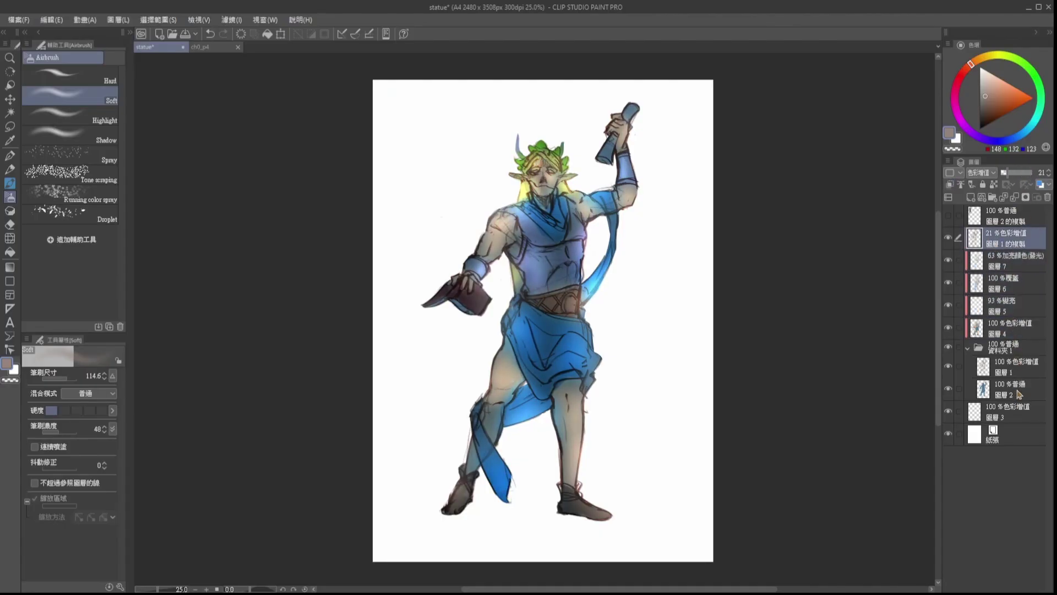
Step: Group all layers from base layer 2 up to the line-art copy into a new folder and collapse it
click(1020, 395)
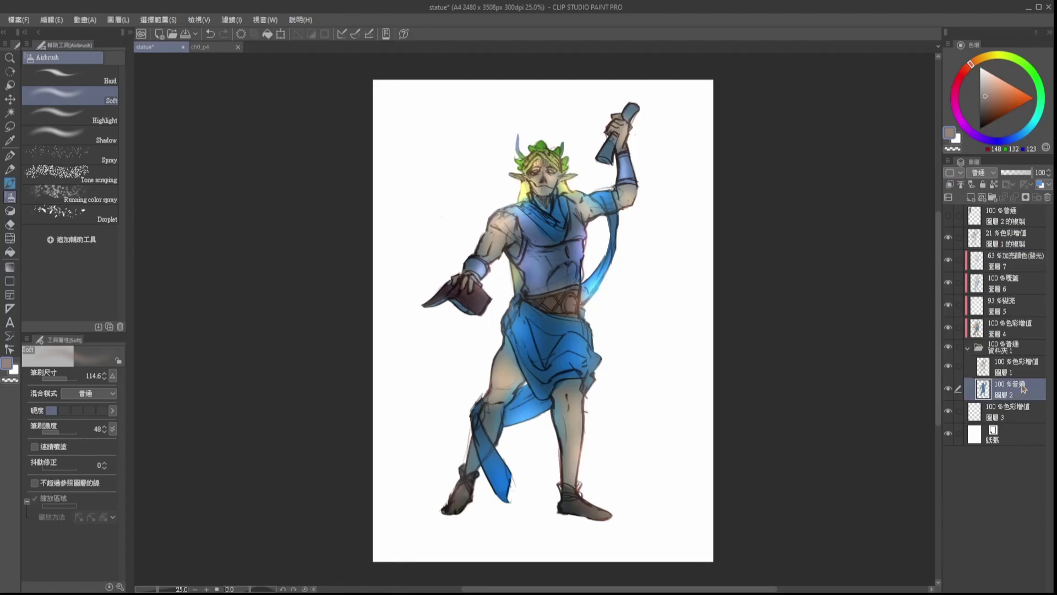
shift+click(1014, 245)
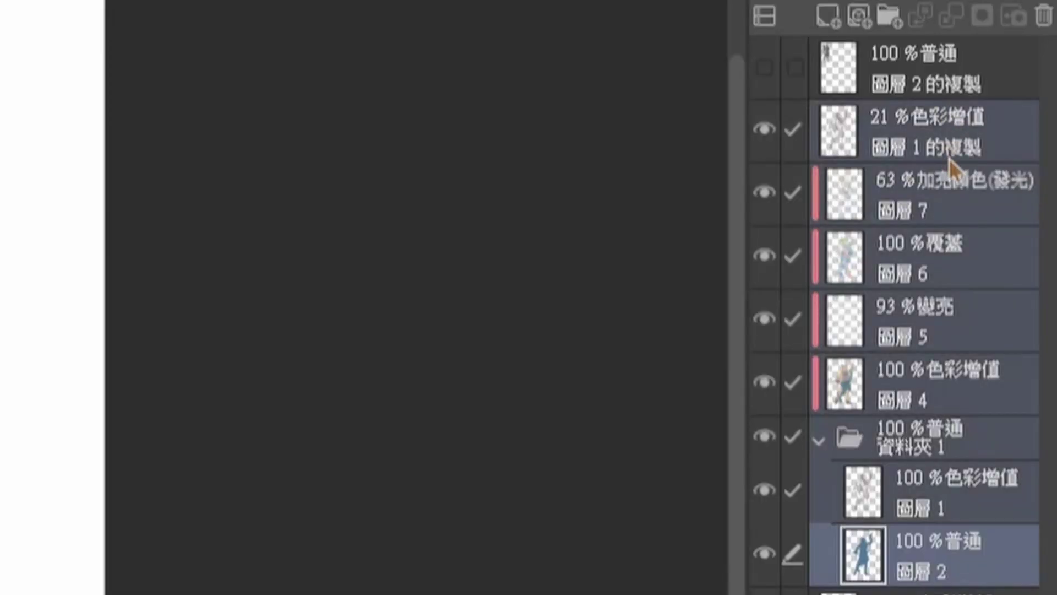
key(ctrl+g)
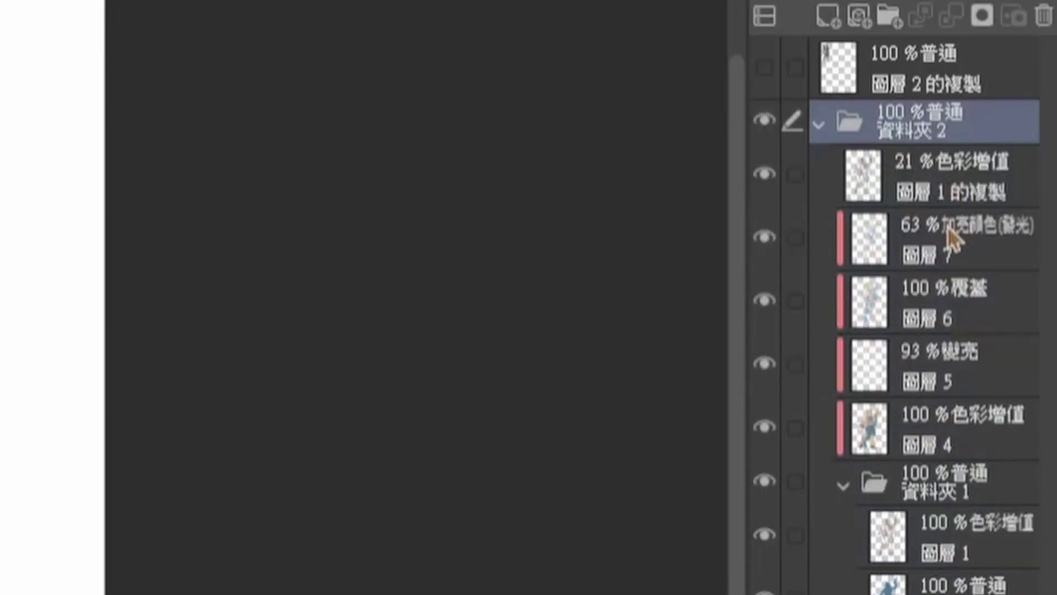
click(817, 127)
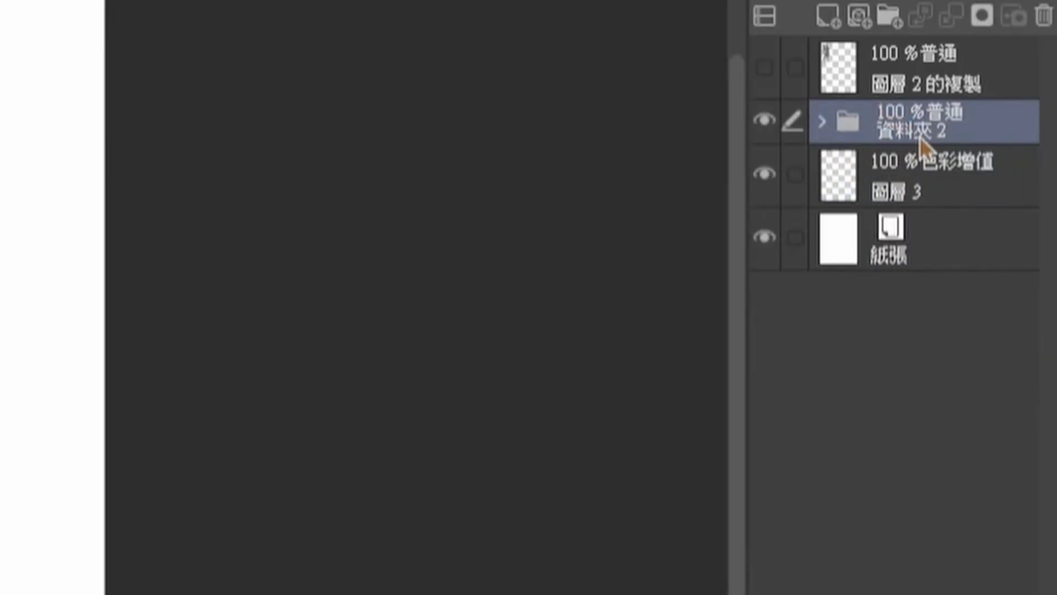
Step: Check the contents of Multiply layer 3 by toggling its visibility, and delete the layer
click(764, 177)
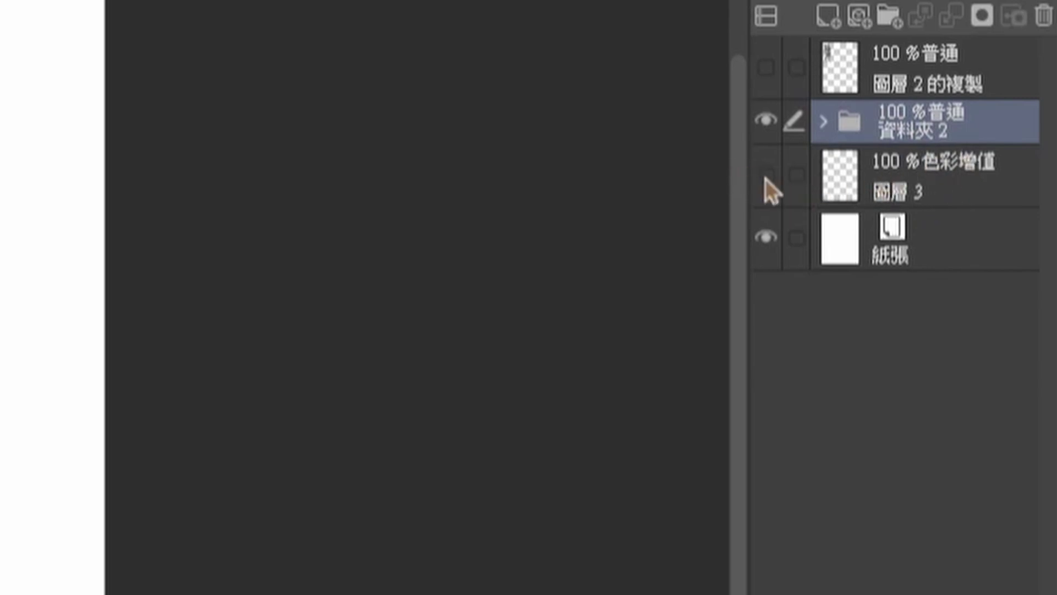
click(765, 177)
click(802, 178)
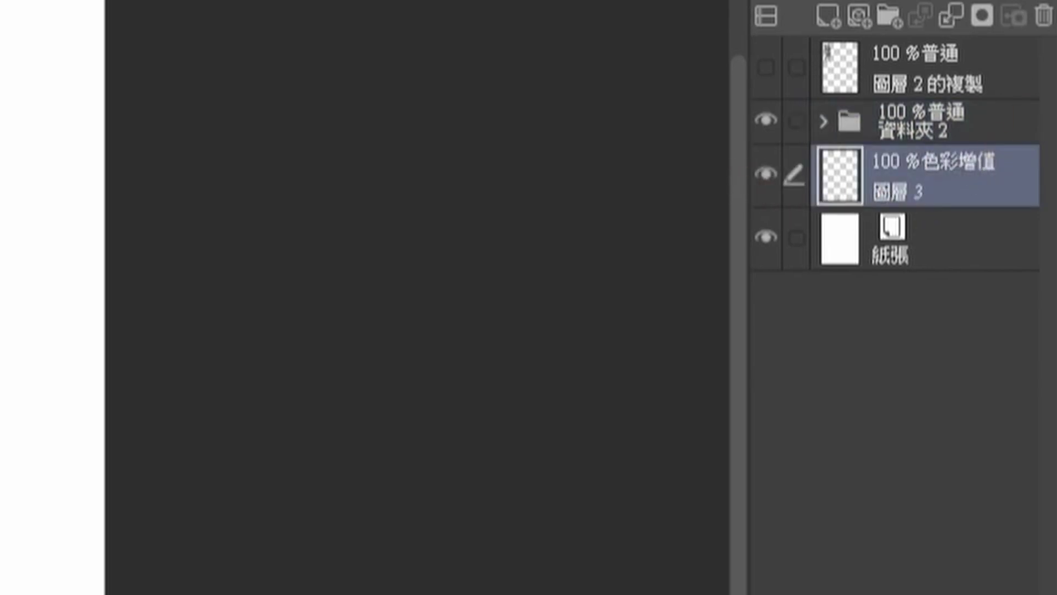
click(1044, 15)
Step: Duplicate the figure's folder 2 and merge the copy into a single layer
click(948, 126)
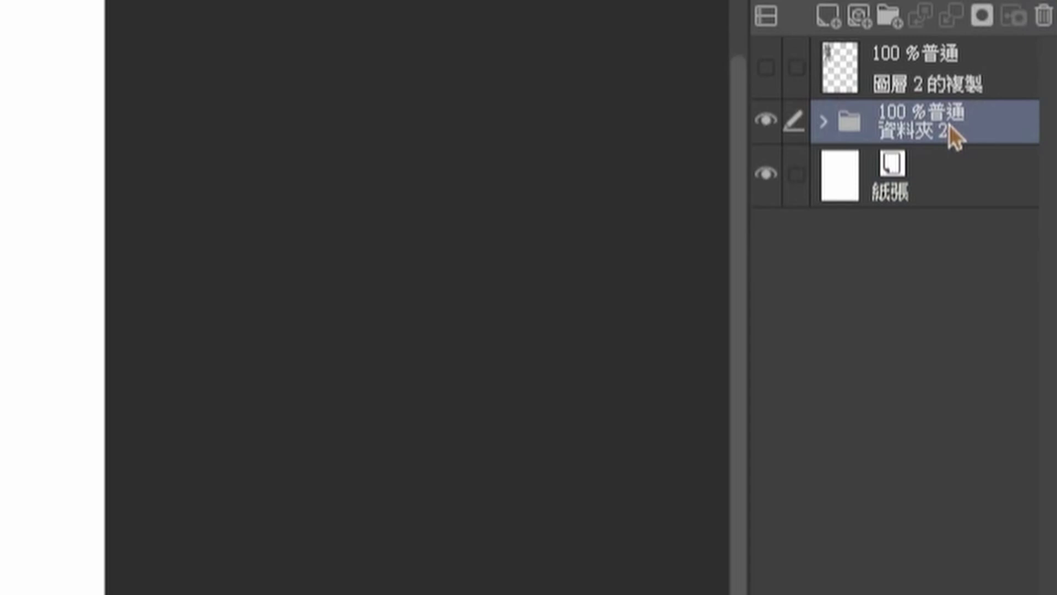
key(ctrl+c)
key(ctrl+v)
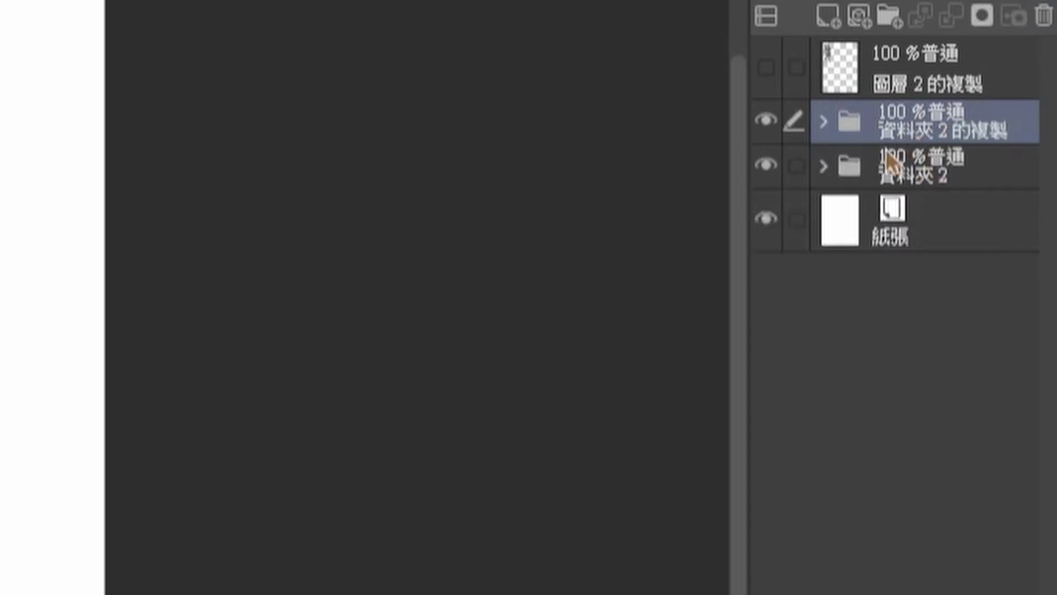
key(alt+shift+e)
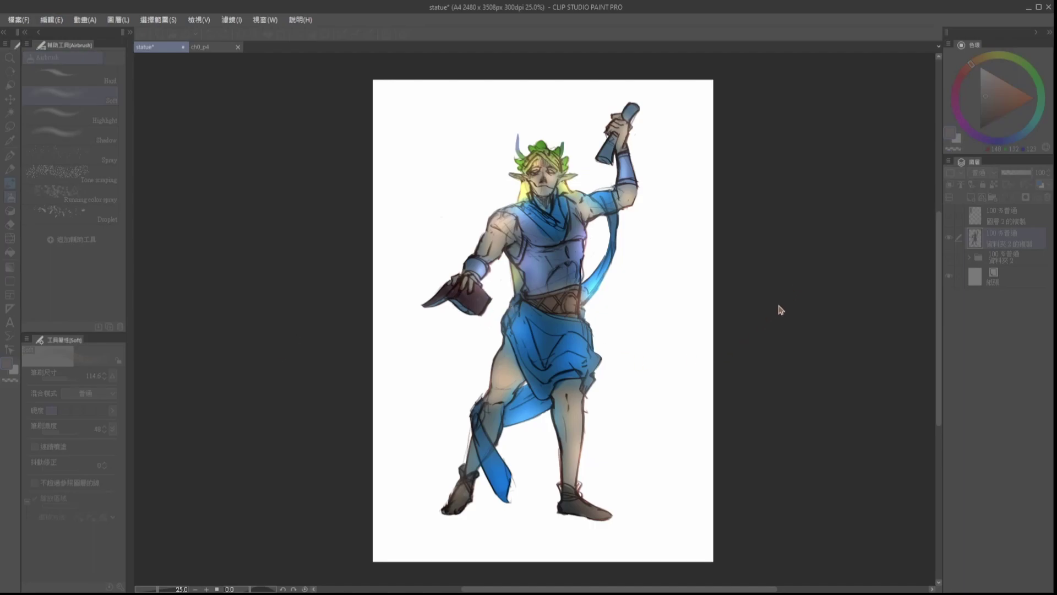
Step: Colour-correct the merged figure layer toward pinker skin, deeper shadows and stronger contrast, and apply the adjustment
scroll(705, 279, up, 3)
scroll(639, 250, down, 1)
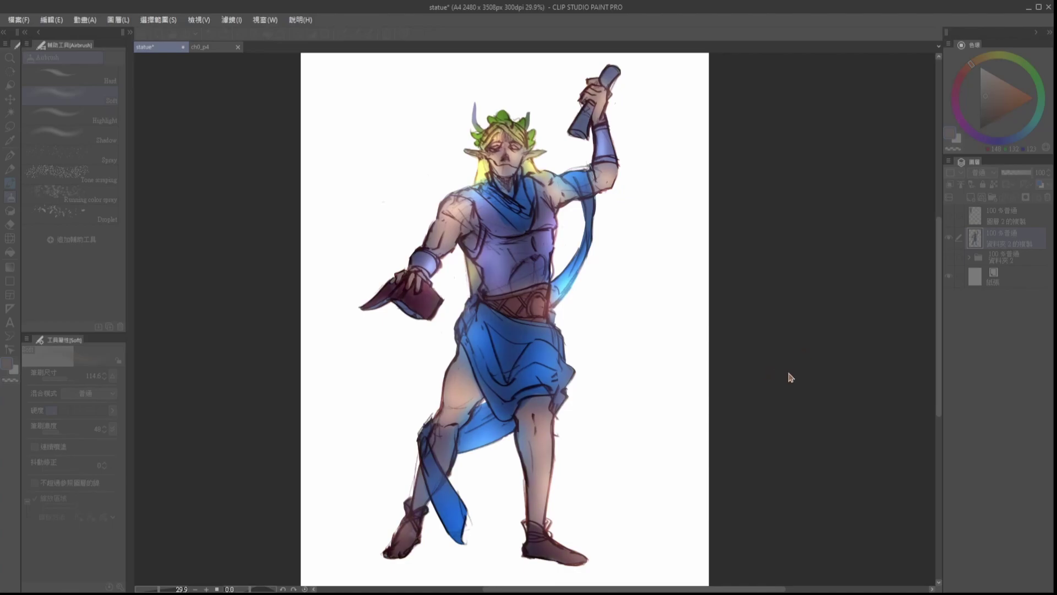
drag(777, 370, 809, 379)
drag(767, 348, 797, 373)
drag(732, 362, 863, 290)
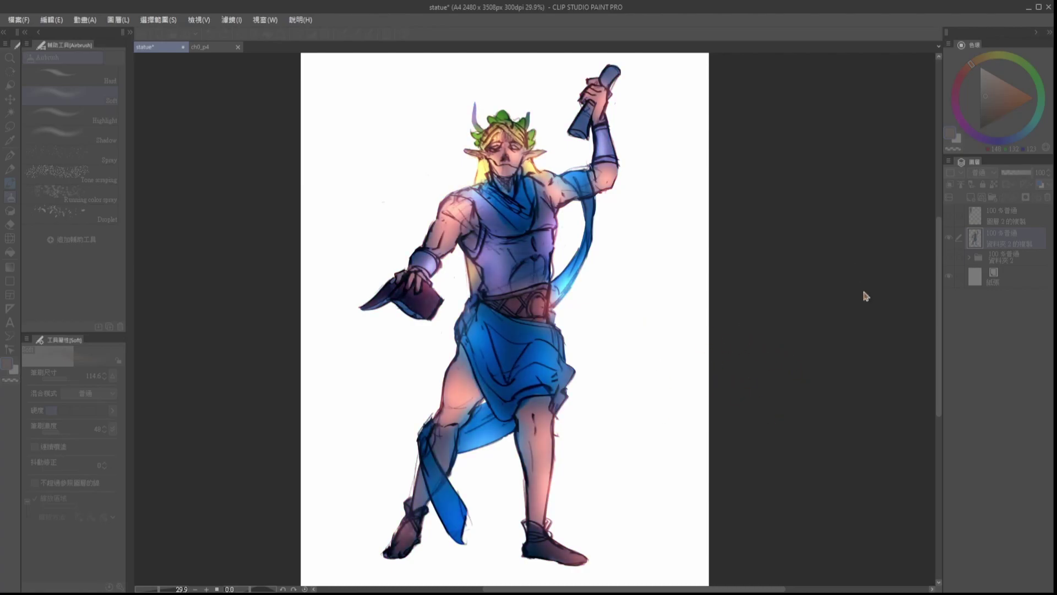
click(861, 315)
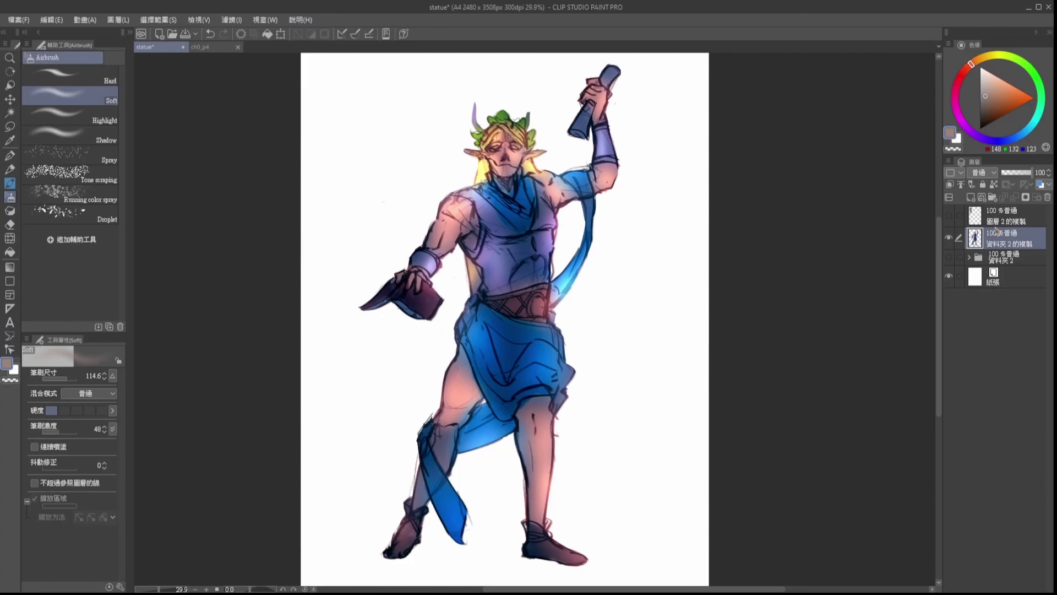
Step: Add a new Normal layer above the merged figure layer
click(970, 197)
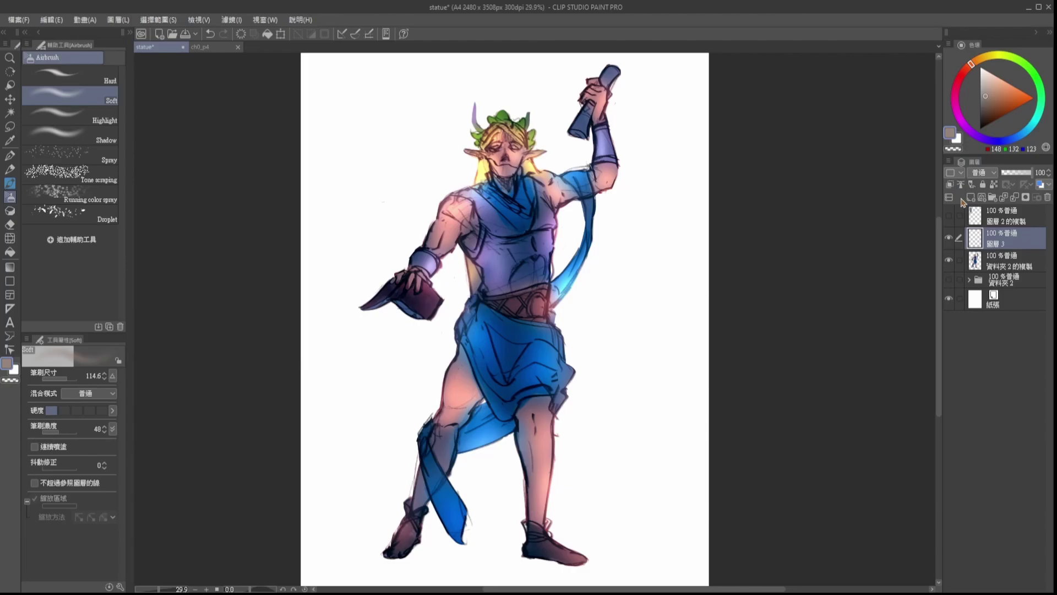
Step: Examine the colour-corrected figure as a whole and closer up
mouse_move(865, 120)
mouse_down()
mouse_move(872, 136)
mouse_move(855, 137)
mouse_up()
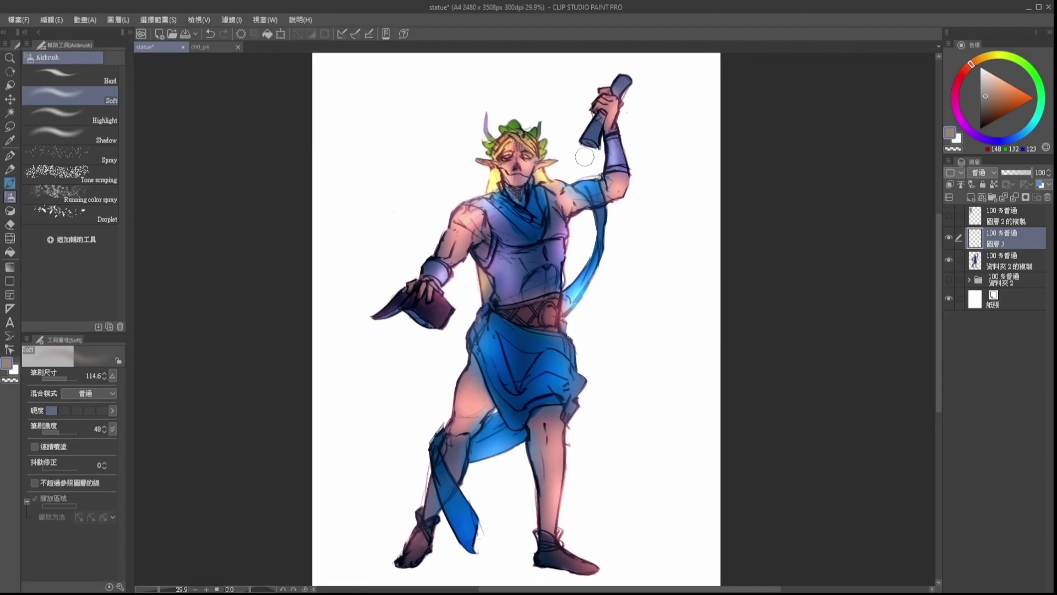
scroll(546, 225, up, 2)
scroll(545, 225, down, 4)
scroll(545, 225, up, 1)
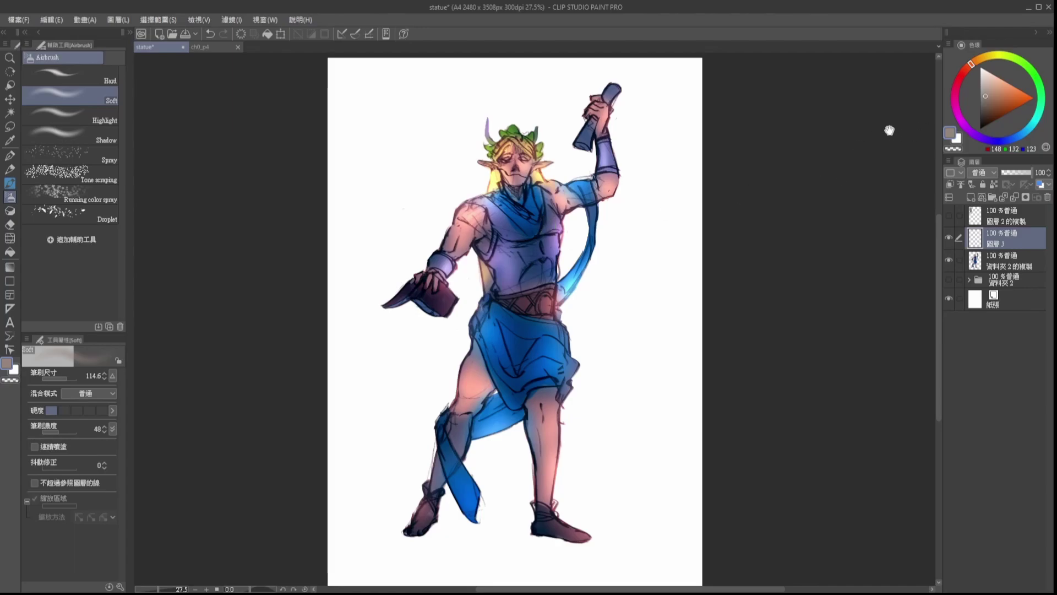
scroll(625, 108, up, 1)
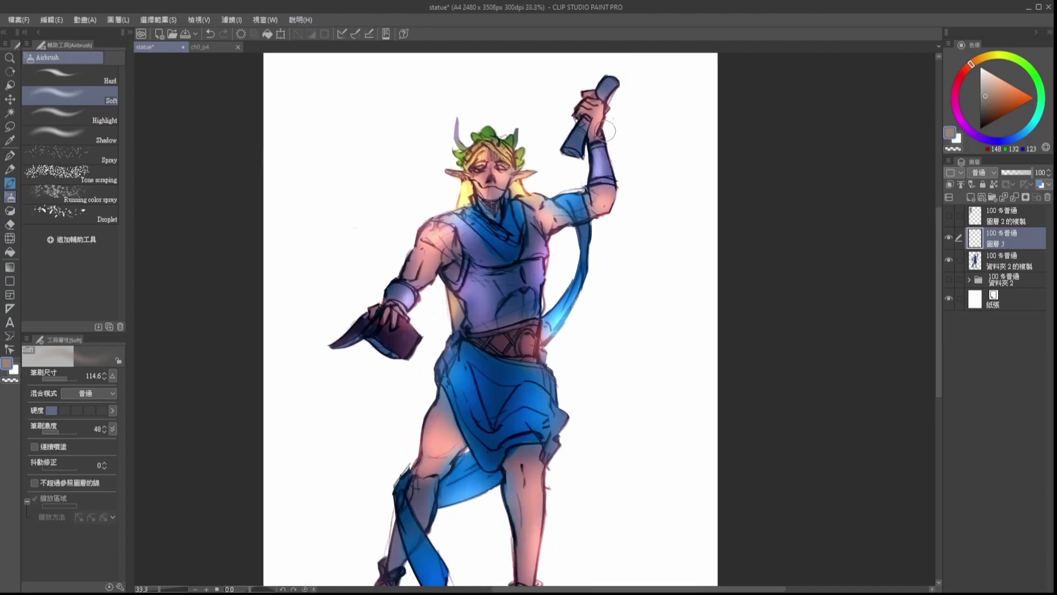
scroll(620, 106, down, 2)
scroll(620, 106, up, 2)
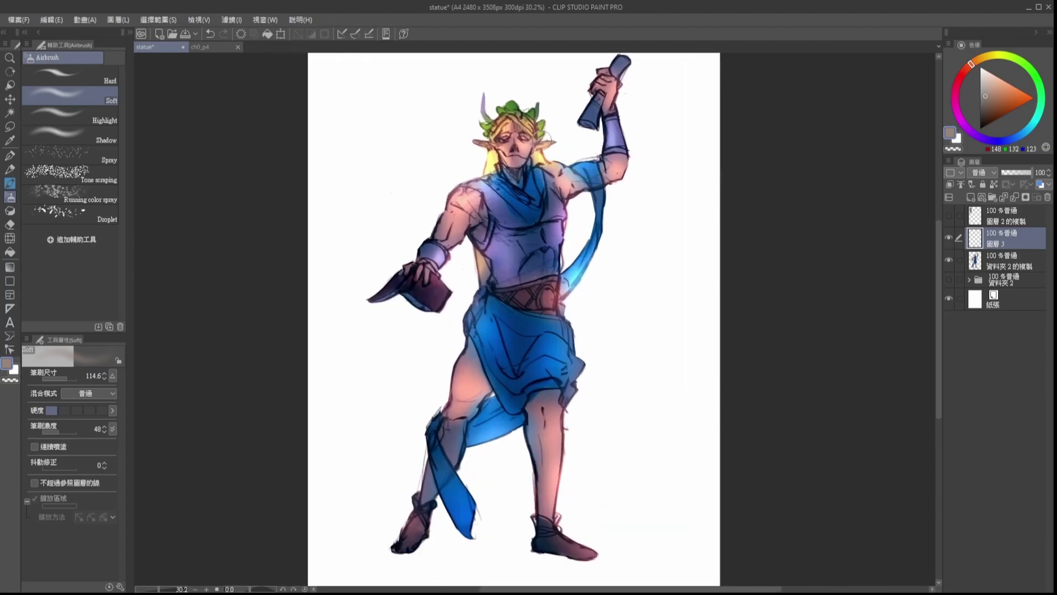
mouse_move(855, 166)
mouse_down()
mouse_move(843, 217)
mouse_move(899, 215)
mouse_move(885, 119)
mouse_move(819, 137)
mouse_move(830, 134)
mouse_move(866, 176)
mouse_move(768, 154)
mouse_up()
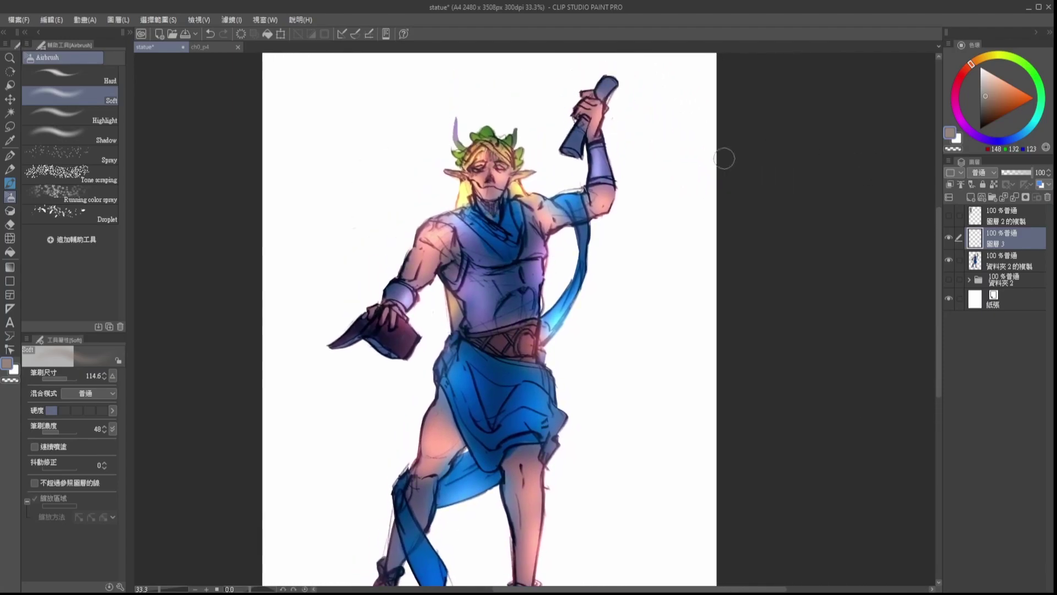
Step: Paint the character's eyes pale blue with a small SKinBrush on the new layer
scroll(572, 137, up, 2)
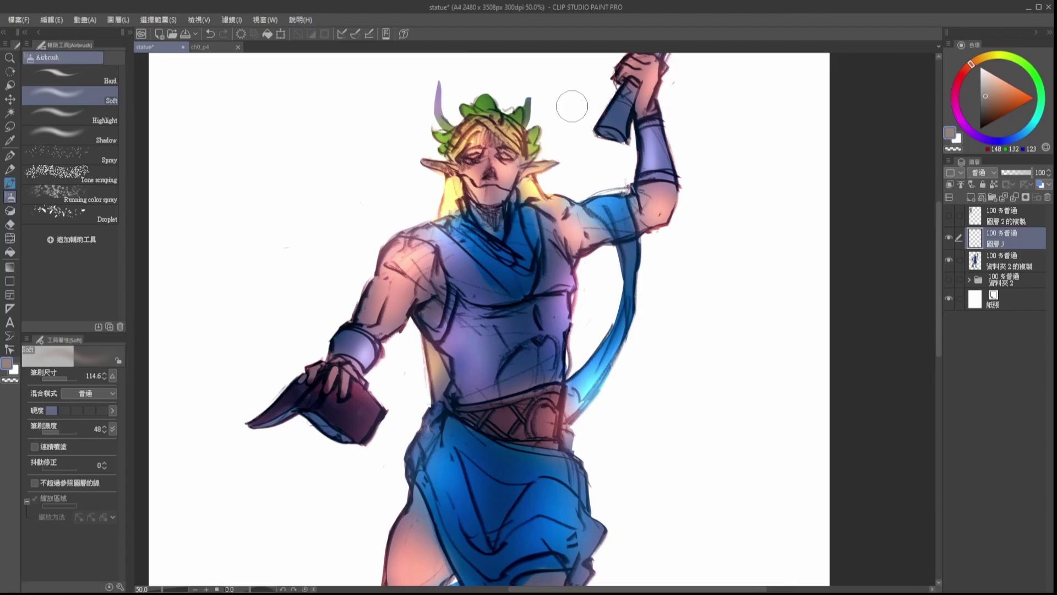
key(b)
drag(851, 71, 860, 121)
alt+click(608, 248)
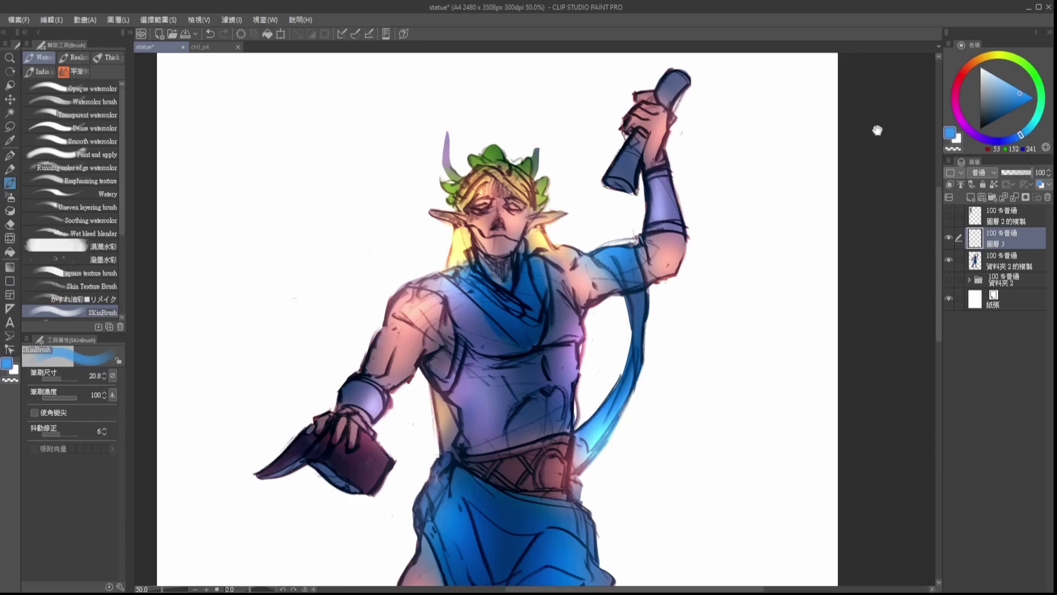
scroll(877, 130, up, 1)
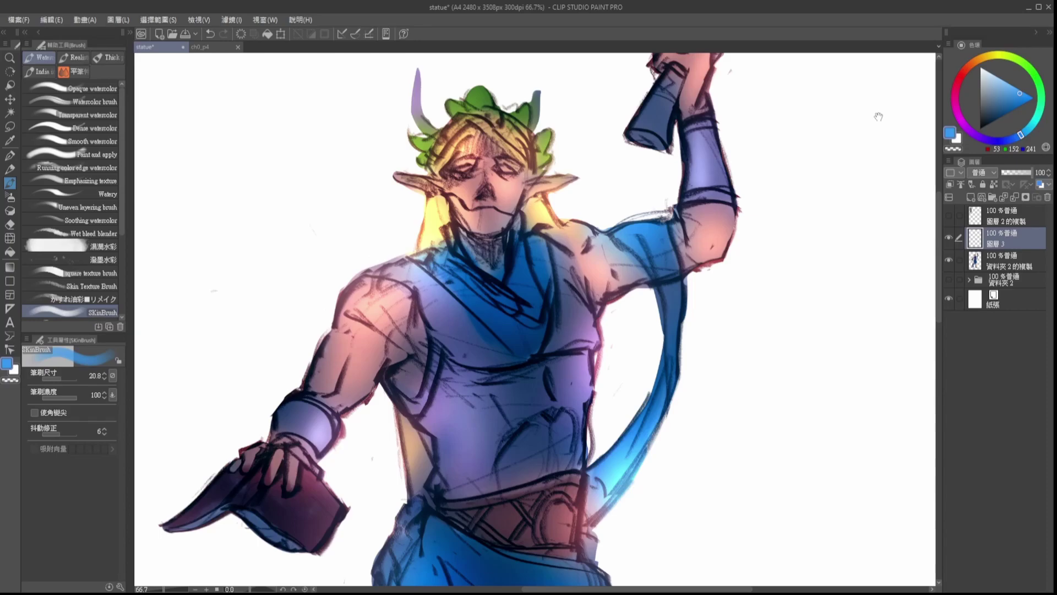
mouse_move(883, 89)
mouse_down()
mouse_move(880, 73)
mouse_move(874, 92)
mouse_move(881, 90)
mouse_up()
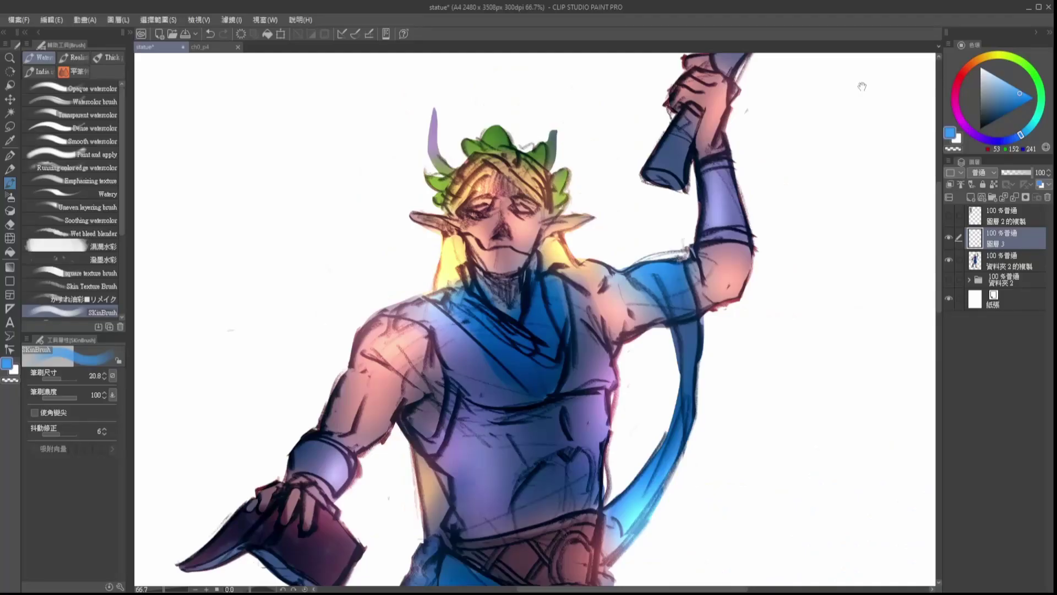
key([)
key([)
key([)
click(991, 76)
mouse_move(474, 209)
mouse_down()
mouse_move(528, 209)
mouse_move(490, 194)
mouse_move(492, 184)
mouse_up()
Step: Repaint the face over the sketch lines with sampled skin tones, refining the brows, nose and cheeks
alt+click(502, 229)
alt+click(498, 201)
alt+click(496, 212)
alt+click(498, 190)
key([)
key([)
key([)
drag(509, 182, 550, 212)
alt+click(509, 170)
key(])
key(])
key(])
key(])
alt+click(528, 185)
alt+click(537, 218)
alt+click(523, 206)
key(])
key(])
Step: Paint a pale blue-white beard and moustache across the lower face
drag(468, 237, 526, 262)
click(1000, 89)
drag(494, 255, 501, 262)
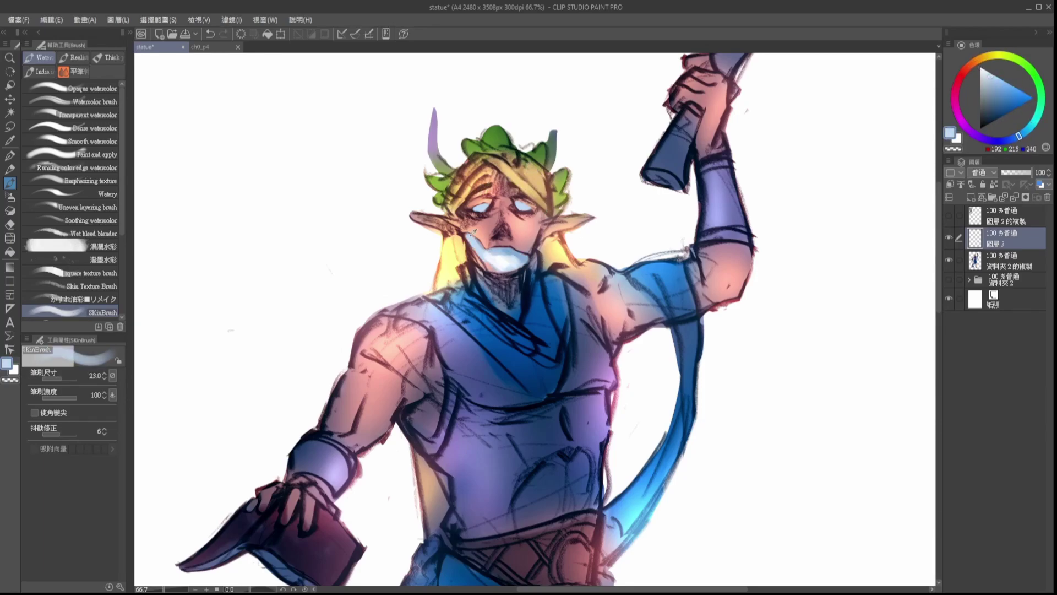
Step: Cover the neck's sketch lines with a shaded skin tone and touch up the hair beside the neck
drag(503, 298, 475, 260)
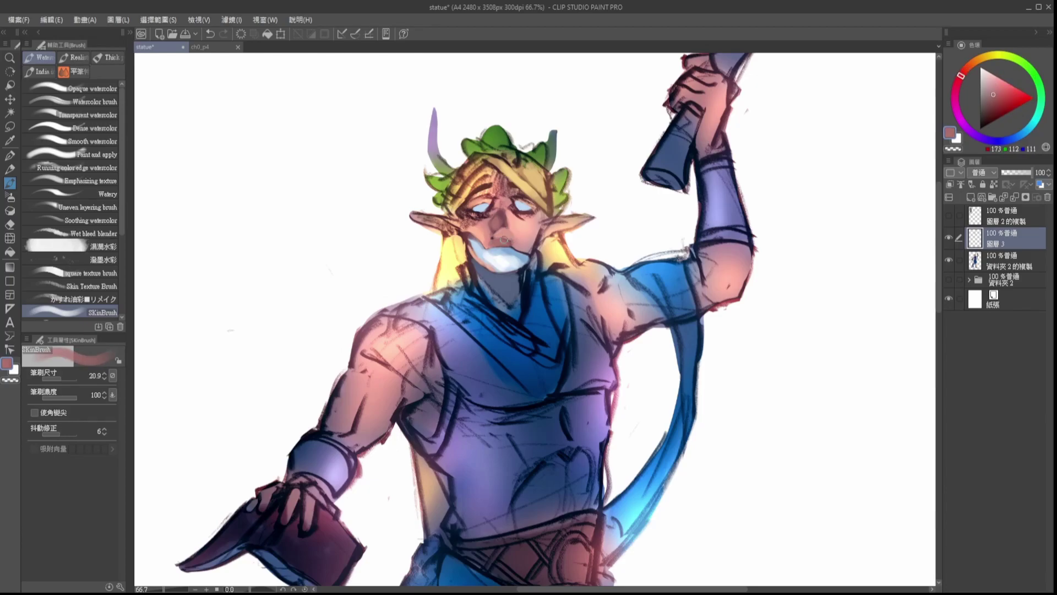
alt+click(488, 277)
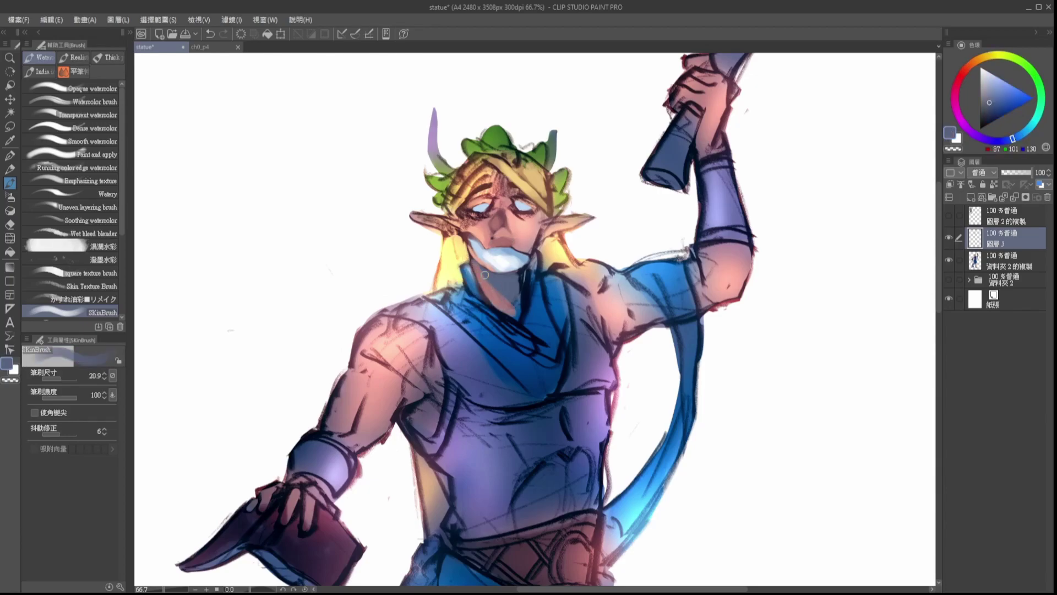
alt+click(444, 267)
drag(443, 267, 455, 271)
Step: Merge the paint layer down into the figure layer and clean up the rough pointed ear on the lowered arm's side
key(e)
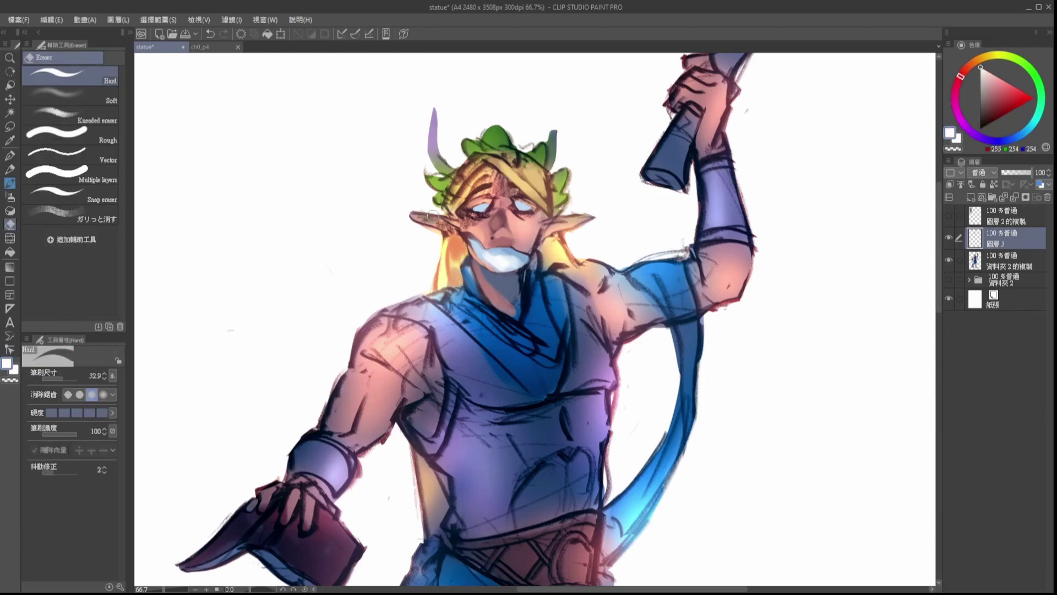
key(ctrl+e)
drag(413, 222, 436, 231)
key(b)
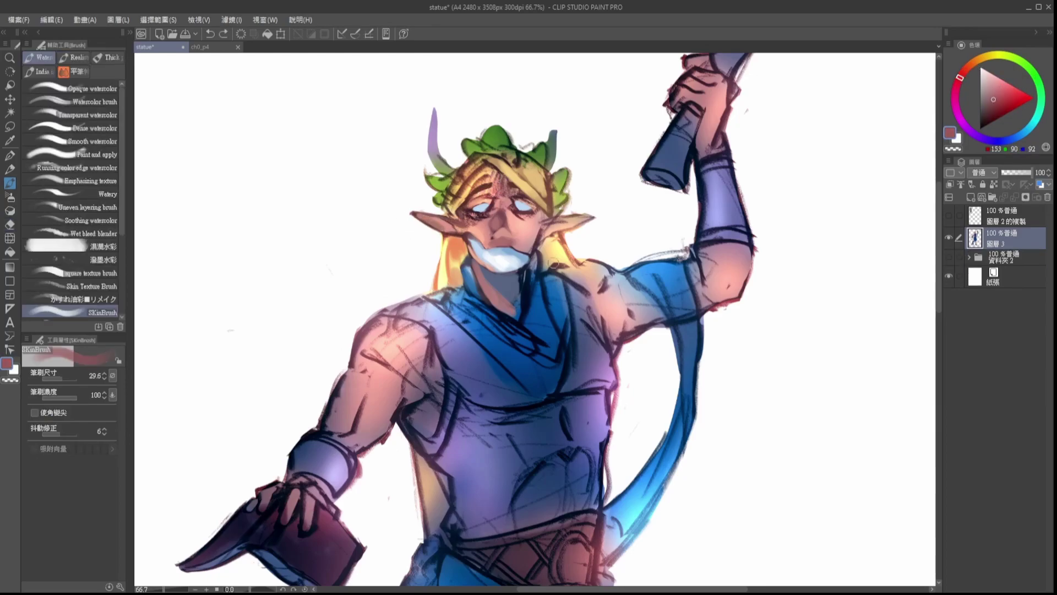
Step: Paint the blond hair framing the forehead with sampled yellow tones, covering the dark sketch lines
drag(496, 162, 545, 203)
key(])
alt+click(496, 163)
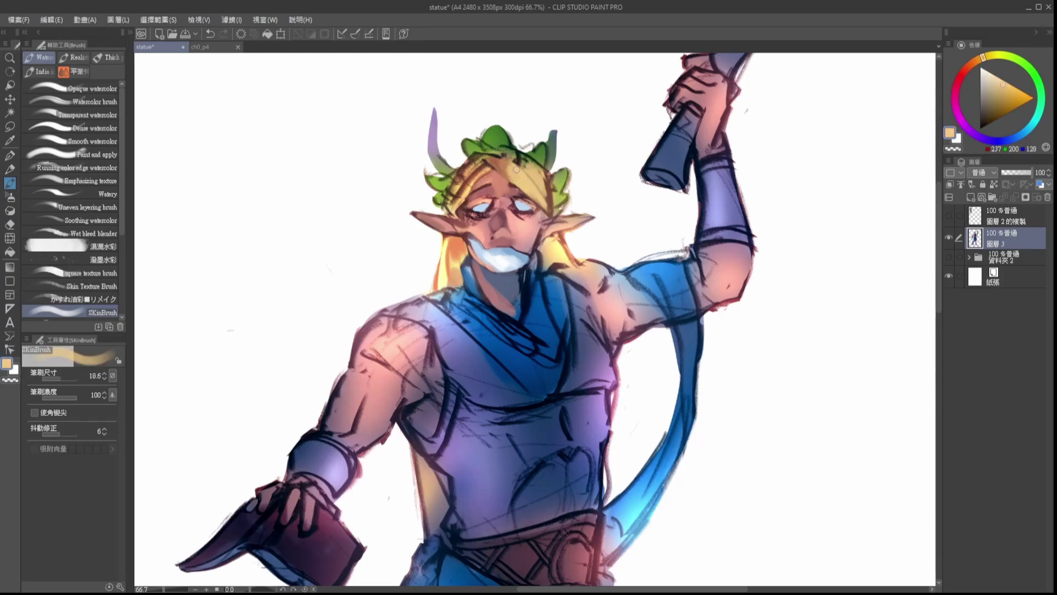
drag(524, 162, 547, 194)
key(ctrl+z)
drag(456, 207, 484, 162)
alt+click(477, 160)
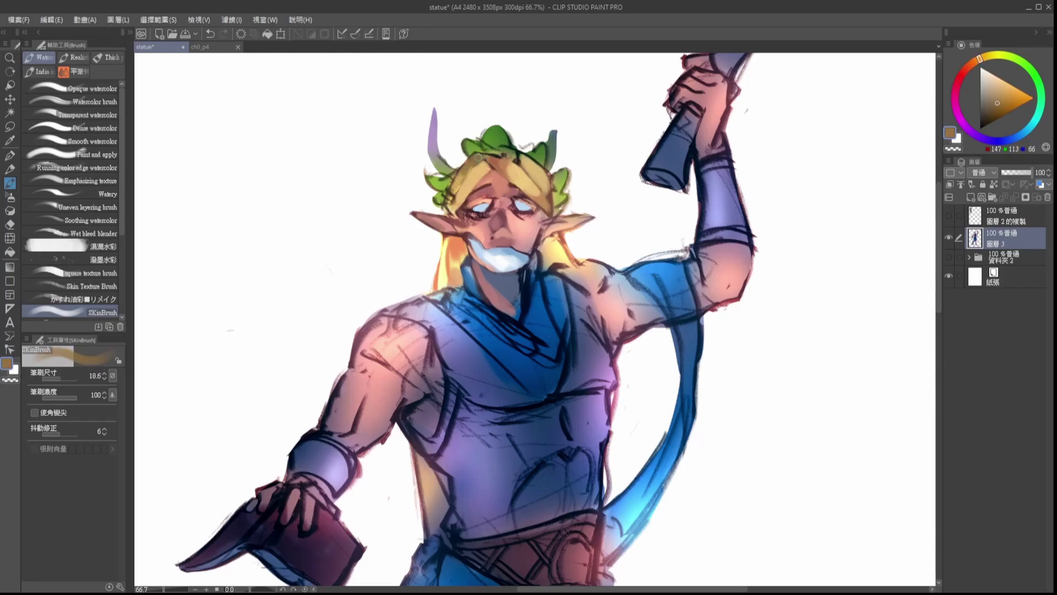
Step: Paint the blue scarf's folds around the neck and the adjoining tunic shoulder with sampled colours
alt+click(541, 246)
alt+click(533, 268)
mouse_move(532, 271)
mouse_down()
mouse_move(530, 320)
mouse_move(542, 341)
mouse_up()
key(])
alt+click(545, 308)
mouse_move(469, 298)
mouse_down()
mouse_move(536, 352)
mouse_move(520, 359)
mouse_move(528, 337)
mouse_move(500, 352)
mouse_up()
alt+click(457, 341)
drag(436, 312, 472, 351)
alt+click(440, 324)
Step: Paint a light purple strap edge on the tunic and smooth the skin of the raised arm's shoulder
alt+click(575, 277)
mouse_move(561, 273)
mouse_down()
mouse_move(603, 330)
mouse_move(594, 302)
mouse_move(613, 341)
mouse_up()
alt+click(544, 264)
alt+click(573, 281)
key([)
key(e)
key(b)
drag(604, 279, 616, 311)
alt+click(612, 292)
alt+click(620, 286)
Step: Repaint the blue cloth wrapped around the raised upper arm and tidy its top edge
key(e)
key(b)
mouse_move(581, 259)
mouse_down()
mouse_move(628, 268)
mouse_move(689, 236)
mouse_up()
alt+click(639, 271)
key(e)
key(b)
Step: Render the raised arm's purple bracer over its sketch lines and erase the rough elbow outline
mouse_move(711, 178)
mouse_down()
mouse_move(707, 227)
mouse_move(717, 230)
mouse_up()
mouse_move(728, 172)
mouse_down()
mouse_move(739, 220)
mouse_move(725, 161)
mouse_up()
key([)
key(e)
drag(755, 236, 758, 269)
key(b)
alt+click(734, 165)
key(e)
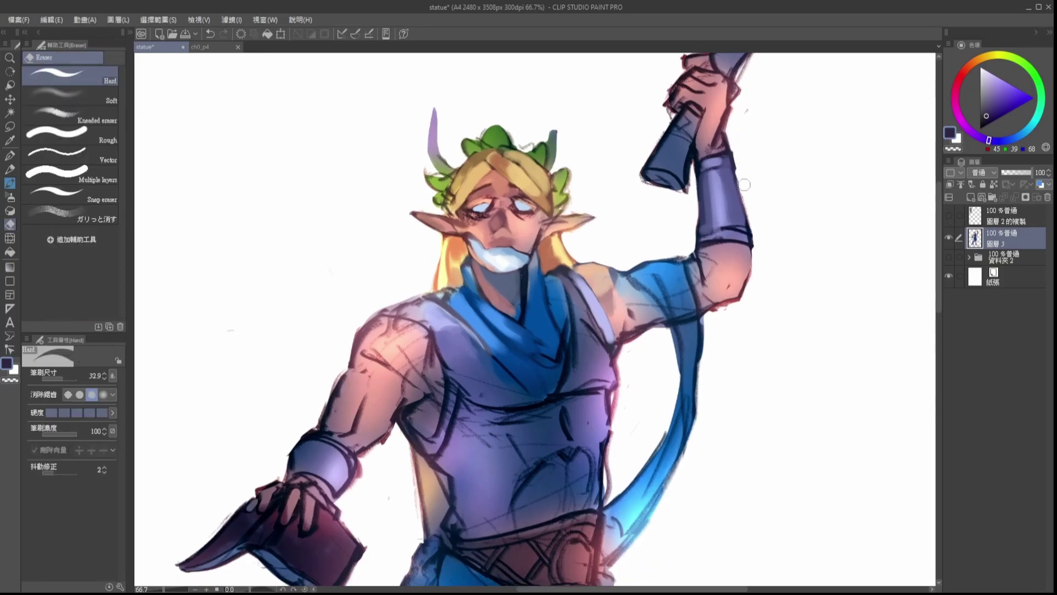
Step: Clean up the edges of the scroll in the raised hand and the raised forearm's outline
key(b)
alt+click(694, 177)
key(e)
key([)
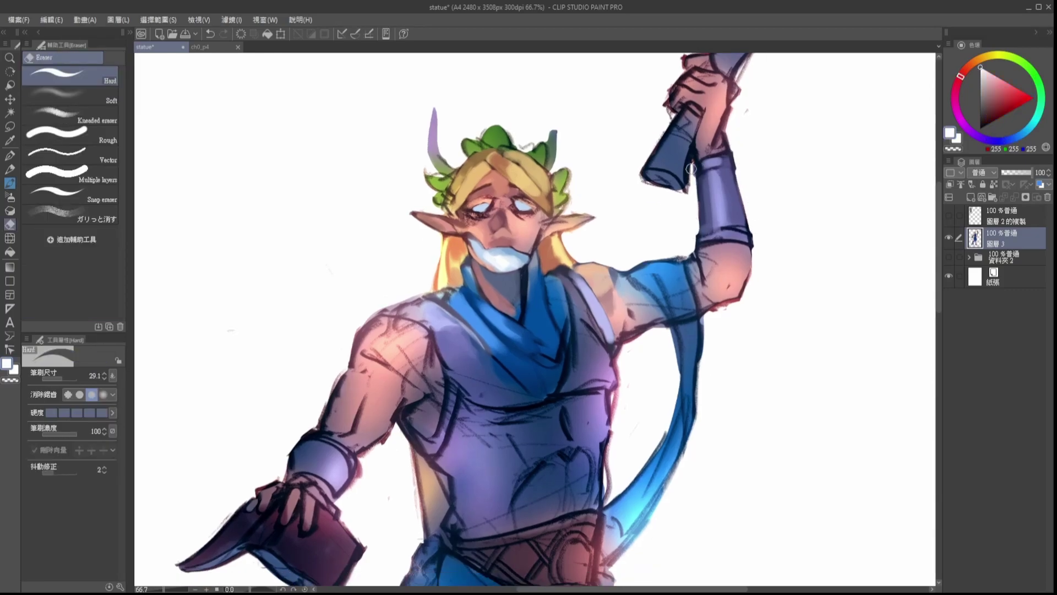
key(b)
key(e)
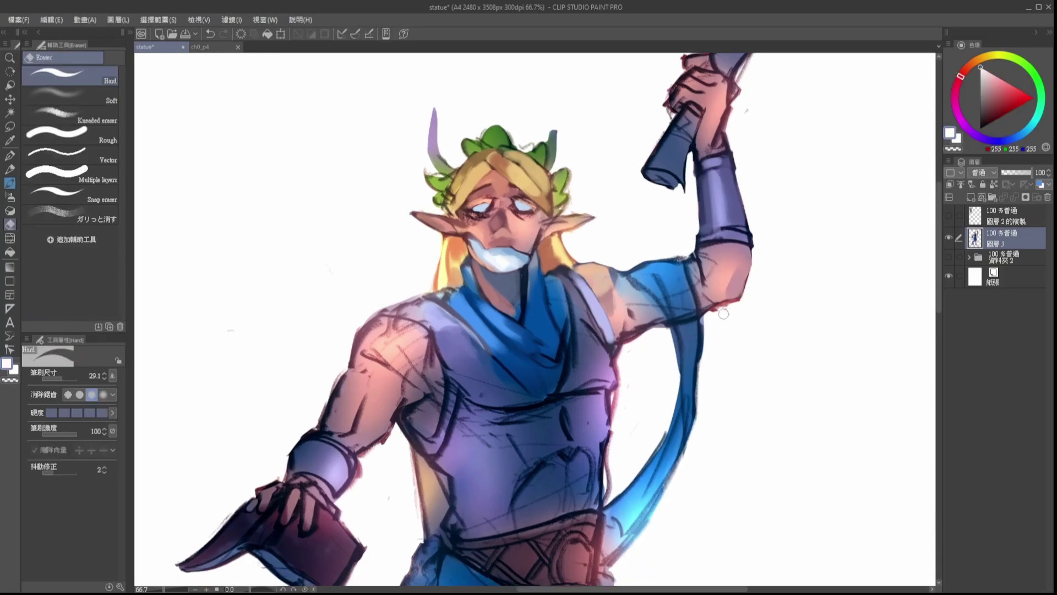
Step: Paint the hanging blue sash below the raised arm with sampled blues and trim its edges
key(b)
alt+click(680, 316)
drag(681, 316, 693, 351)
mouse_move(692, 301)
mouse_down()
mouse_move(696, 413)
mouse_move(692, 394)
mouse_move(632, 482)
mouse_up()
alt+click(685, 408)
key(e)
drag(798, 160, 814, 154)
Step: Paint the tunic's chest and armhole edge on the lowered arm's side with sampled purples and blues
key(b)
alt+click(479, 386)
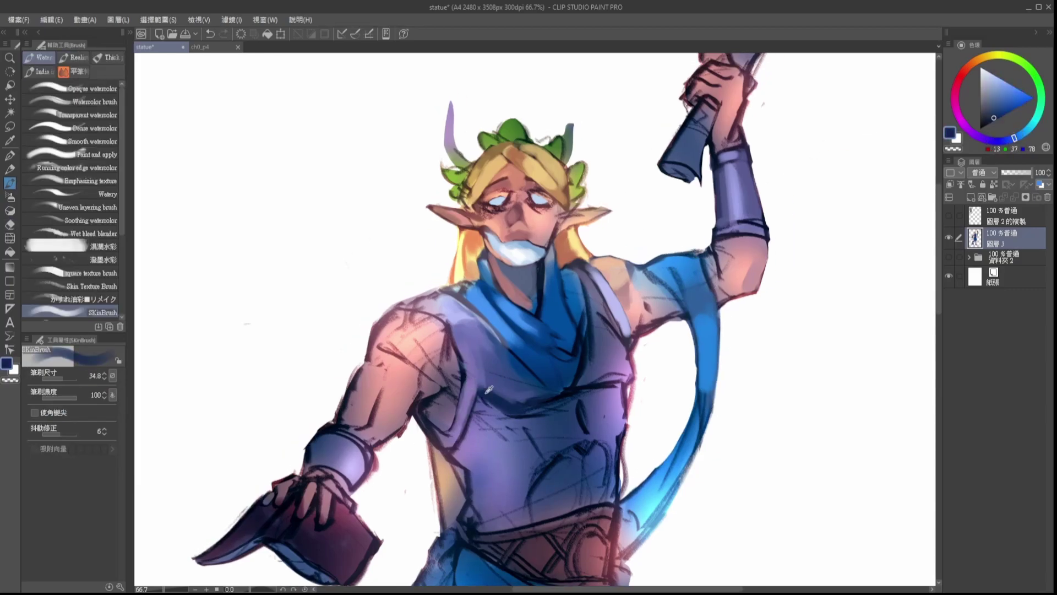
mouse_move(459, 386)
mouse_down()
mouse_move(506, 329)
mouse_move(497, 368)
mouse_up()
alt+click(468, 349)
alt+click(492, 317)
drag(496, 286, 475, 318)
alt+click(448, 315)
Step: Erase the rough outline around the lowered arm's shoulder and repaint its skin with sampled tones
key(e)
drag(399, 318, 379, 366)
mouse_move(417, 289)
mouse_down()
mouse_move(441, 252)
mouse_move(432, 281)
mouse_move(466, 295)
mouse_up()
key(b)
alt+click(453, 286)
Step: Reshape the lowered arm and torso contours with the Liquify tool
key(j)
drag(513, 319, 496, 278)
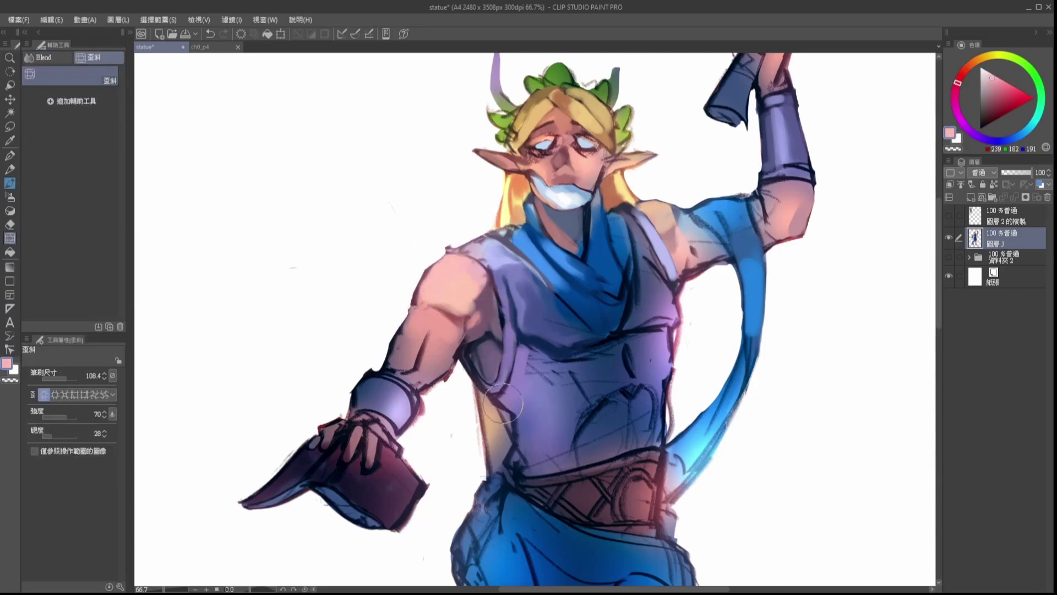
key(e)
key(j)
drag(893, 114, 885, 141)
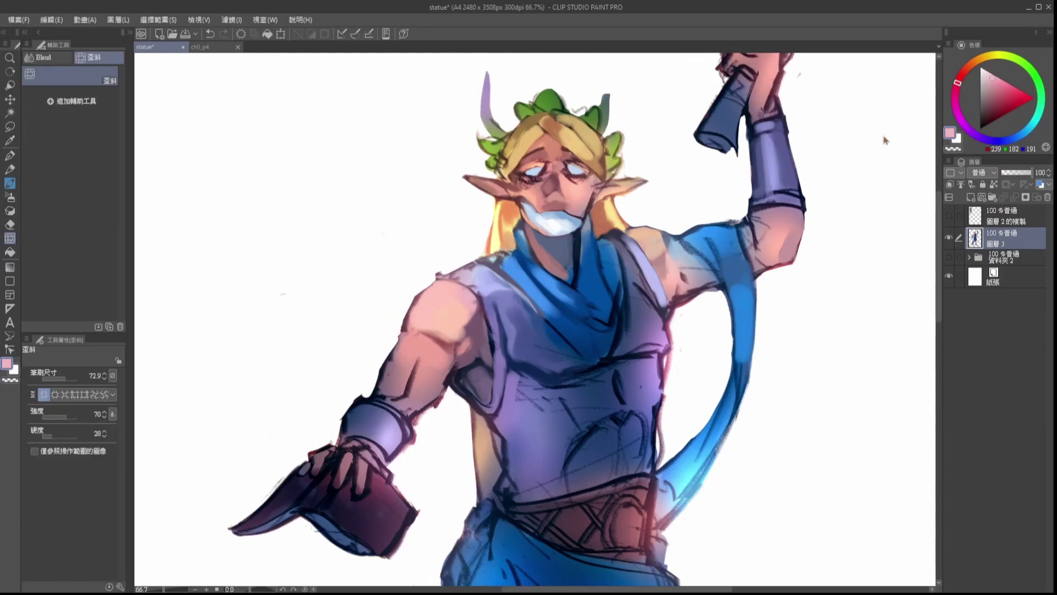
drag(557, 212, 552, 166)
Step: Paint the shadow below the chest and over the upper abdomen with a sampled dark blue-purple
key(b)
alt+click(572, 330)
drag(543, 338, 573, 369)
drag(520, 325, 543, 358)
mouse_move(608, 334)
mouse_down()
mouse_move(579, 343)
mouse_move(608, 346)
mouse_up()
Step: Refine the blue scarf's draped folds across the chest with sampled light and dark blues
key([)
alt+click(568, 300)
alt+click(531, 245)
mouse_move(542, 275)
mouse_down()
mouse_move(581, 313)
mouse_move(584, 222)
mouse_move(609, 220)
mouse_move(619, 286)
mouse_up()
alt+click(547, 269)
alt+click(575, 248)
alt+click(601, 212)
alt+click(617, 243)
alt+click(633, 248)
key(])
mouse_move(632, 228)
mouse_down()
mouse_move(648, 267)
mouse_move(616, 251)
mouse_move(613, 212)
mouse_move(613, 277)
mouse_up()
alt+click(617, 255)
Step: Refine the blue cloth where it wraps the raised upper arm and falls into the sash
key([)
alt+click(702, 229)
mouse_move(706, 228)
mouse_down()
mouse_move(674, 250)
mouse_move(705, 206)
mouse_up()
alt+click(707, 195)
key(e)
key(ctrl+z)
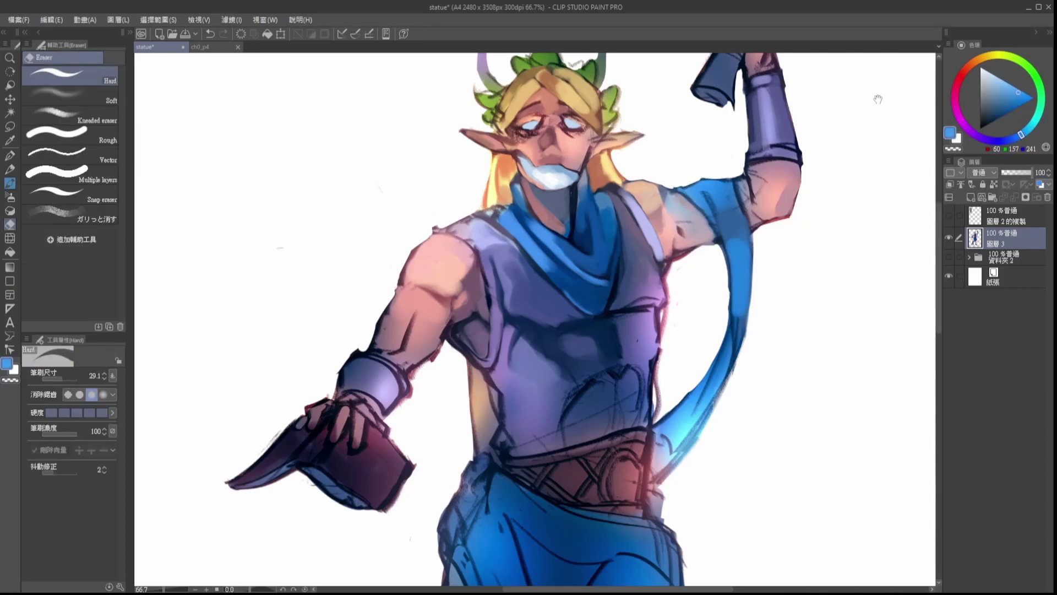
key(b)
drag(735, 237, 741, 223)
Step: Shade the tunic's abdomen and side with sampled purples, covering the remaining sketch lines
alt+click(617, 385)
mouse_move(610, 329)
mouse_down()
mouse_move(620, 310)
mouse_move(585, 330)
mouse_up()
alt+click(619, 385)
key(])
mouse_move(591, 413)
mouse_down()
mouse_move(599, 382)
mouse_move(585, 408)
mouse_move(533, 434)
mouse_up()
alt+click(487, 380)
drag(490, 369, 497, 411)
alt+click(489, 399)
Step: Trim the torso's outer edge on the raised arm's side and touch up the tunic beside it
key(e)
mouse_move(669, 361)
mouse_down()
mouse_move(646, 350)
mouse_move(643, 394)
mouse_up()
drag(651, 302, 649, 248)
key(b)
alt+click(633, 287)
key(e)
key(b)
Step: Clean the outer edges of the lowered arm's shoulder and upper arm, touching them up with sampled skin tones
alt+click(445, 208)
key(e)
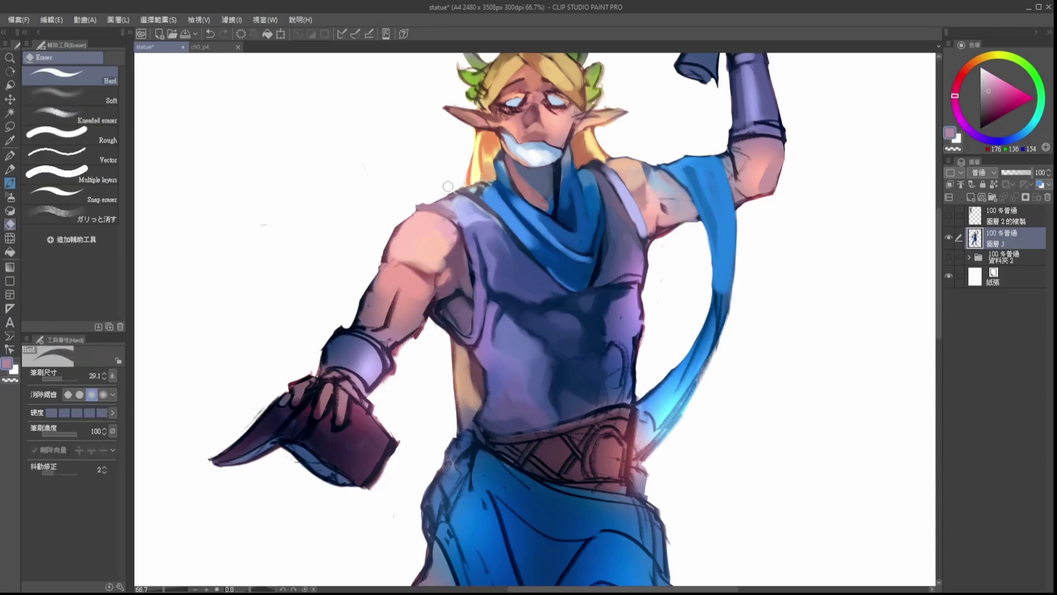
key(b)
alt+click(429, 325)
key(e)
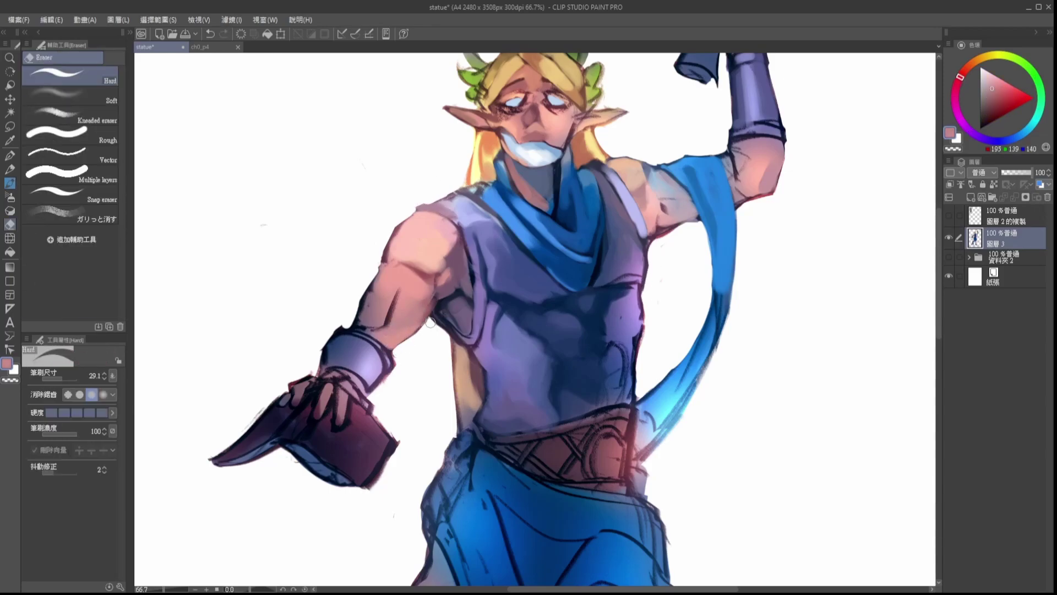
key(w)
key(e)
key(b)
Step: Paint a smooth blue fold over the sketch lines where the hip sash meets the belt
alt+click(462, 462)
mouse_move(468, 441)
mouse_down()
mouse_move(479, 523)
mouse_move(496, 487)
mouse_move(476, 485)
mouse_move(494, 503)
mouse_move(541, 517)
mouse_move(515, 466)
mouse_up()
alt+click(469, 517)
Step: Erase the stray dark lines in the gap beneath the lowered arm's armpit and touch up the edge
key(e)
mouse_move(441, 304)
mouse_down()
mouse_move(475, 348)
mouse_move(447, 323)
mouse_up()
key(b)
key(e)
key(b)
key(e)
key(b)
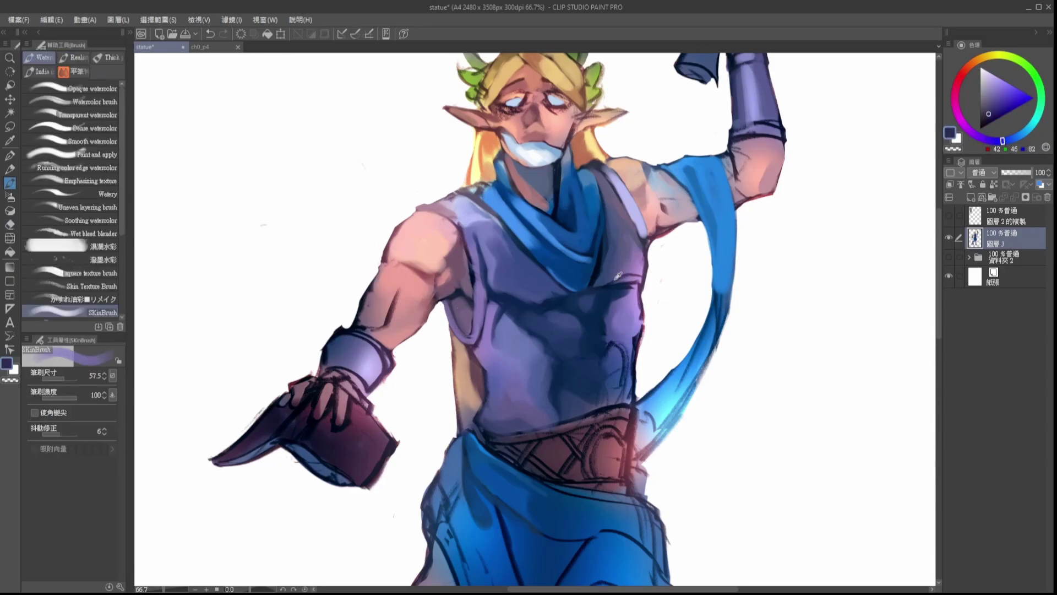
Step: Shade the tunic's chest, abdomen and sides with sampled purples, covering the remaining sketch lines
alt+click(531, 283)
alt+click(605, 350)
drag(608, 347, 625, 388)
mouse_move(619, 319)
mouse_down()
mouse_move(591, 325)
mouse_move(585, 346)
mouse_up()
alt+click(625, 311)
drag(623, 304, 640, 361)
key(e)
key(b)
mouse_move(500, 386)
mouse_down()
mouse_move(484, 414)
mouse_move(520, 413)
mouse_move(483, 447)
mouse_up()
Step: Paint the lowered arm's muscles with sampled skin tones, covering the lines above the wristband
alt+click(366, 341)
alt+click(353, 347)
mouse_move(377, 336)
mouse_down()
mouse_move(355, 378)
mouse_move(352, 355)
mouse_move(358, 369)
mouse_move(345, 365)
mouse_move(361, 355)
mouse_up()
key(ctrl+z)
alt+click(360, 332)
drag(390, 338, 369, 370)
drag(381, 284, 398, 302)
mouse_move(381, 333)
mouse_down()
mouse_move(397, 319)
mouse_move(339, 377)
mouse_move(358, 358)
mouse_up()
alt+click(385, 325)
drag(380, 311, 353, 340)
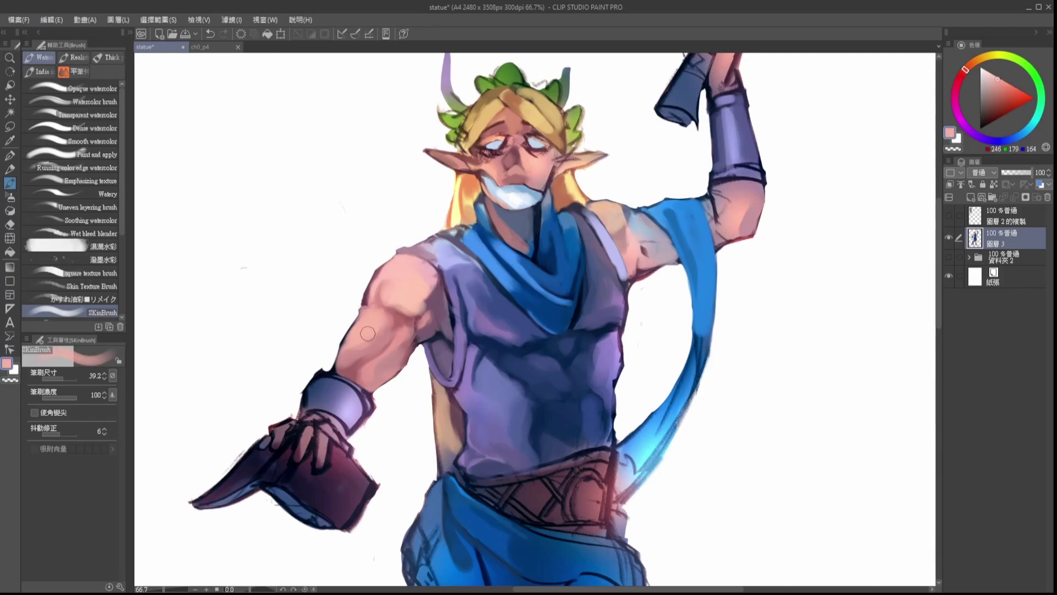
Step: Paint the raised arm's shoulder and armpit with sampled skin tones, covering the lines beside the scarf
alt+click(624, 242)
mouse_move(611, 209)
mouse_down()
mouse_move(639, 253)
mouse_move(653, 254)
mouse_move(629, 258)
mouse_move(648, 237)
mouse_up()
drag(630, 271, 665, 261)
drag(647, 234, 691, 289)
alt+click(680, 221)
Step: Paint over the lines on the tunic's shoulder beside the scarf with a sampled color
mouse_move(883, 111)
mouse_down()
mouse_move(877, 101)
mouse_move(883, 112)
mouse_up()
alt+click(467, 234)
drag(451, 228, 468, 242)
Step: Sharpen the laurel wreath's leaves by trimming their edges and repainting them with sampled greens
drag(888, 110, 891, 152)
key(e)
alt+click(458, 157)
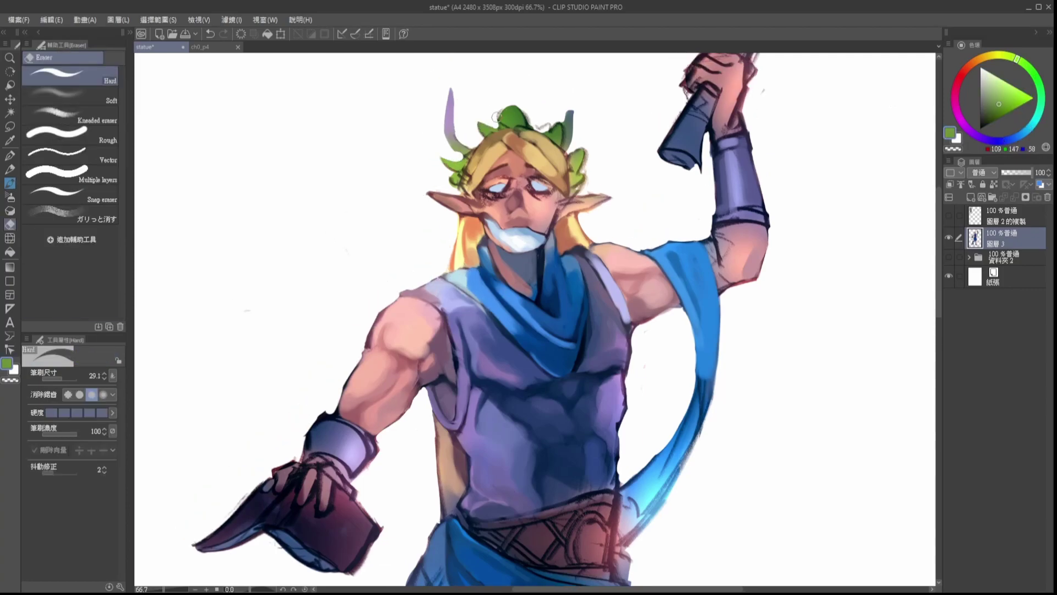
key(b)
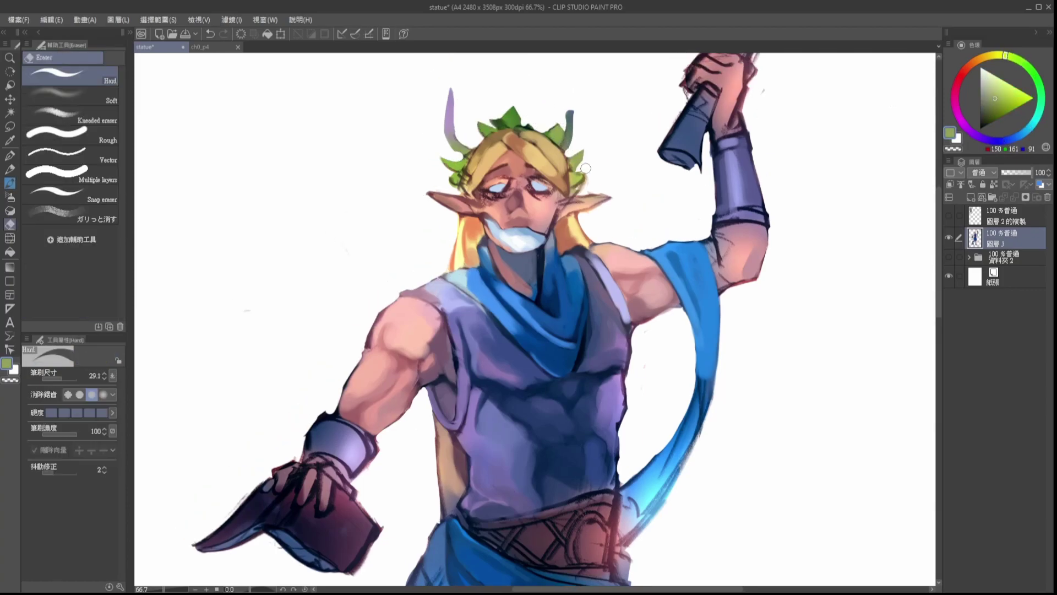
alt+click(582, 175)
key(e)
key(b)
alt+click(468, 163)
key(e)
key(ctrl+z)
key(b)
key(e)
key(b)
Step: Refine the lowered arm's wristband into a smooth rounded cuff, trimming its edge and reshaping it with Liquify
alt+click(353, 443)
alt+click(337, 416)
key(e)
mouse_move(326, 435)
mouse_down()
mouse_move(363, 423)
mouse_move(304, 447)
mouse_up()
key(g)
key(j)
drag(380, 453, 384, 458)
mouse_move(349, 423)
mouse_down()
mouse_move(348, 414)
mouse_move(377, 417)
mouse_move(387, 449)
mouse_up()
Step: Paint the belt's crossing straps in a sampled tone over the brown leather
key(b)
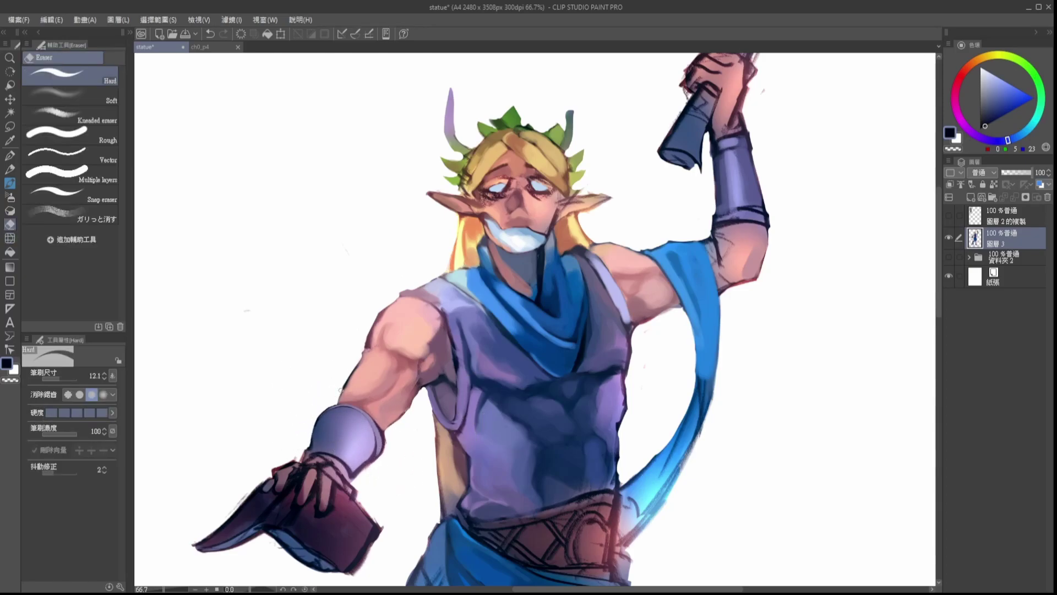
alt+click(556, 513)
mouse_move(477, 526)
mouse_down()
mouse_move(605, 500)
mouse_move(547, 568)
mouse_up()
alt+click(496, 535)
drag(519, 529, 500, 549)
drag(577, 517, 546, 559)
drag(544, 525, 568, 550)
Step: Paint a yellow-green oval buckle on the belt and touch up the waist edge beside it
key(bracketright)
mouse_move(601, 517)
mouse_down()
mouse_move(573, 560)
mouse_move(590, 526)
mouse_move(582, 562)
mouse_move(602, 576)
mouse_move(588, 538)
mouse_up()
key(bracketleft)
key(j)
key(b)
alt+click(628, 551)
key(bracketright)
mouse_move(628, 496)
mouse_down()
mouse_move(640, 519)
mouse_move(640, 495)
mouse_up()
Step: Trim the edges of the hanging blue scarf tail along its curve toward the waist
alt+click(698, 423)
key(e)
drag(700, 402, 683, 460)
key(b)
key(e)
drag(695, 380, 661, 456)
Step: Repaint the hanging scarf tail with sampled blues, fading into a pale tone near the waist
key(b)
alt+click(695, 427)
drag(708, 394, 692, 433)
mouse_move(711, 350)
mouse_down()
mouse_move(699, 414)
mouse_move(661, 497)
mouse_move(612, 534)
mouse_up()
alt+click(676, 452)
alt+click(659, 502)
alt+click(617, 529)
Step: Reshape the raised arm around the elbow with Liquify and paint over its lines with sampled skin tones
drag(899, 80, 837, 103)
key(j)
drag(722, 281, 708, 318)
key(b)
alt+click(651, 245)
alt+click(669, 273)
mouse_move(646, 252)
mouse_down()
mouse_move(655, 278)
mouse_move(673, 264)
mouse_move(652, 269)
mouse_up()
alt+click(652, 286)
alt+click(673, 303)
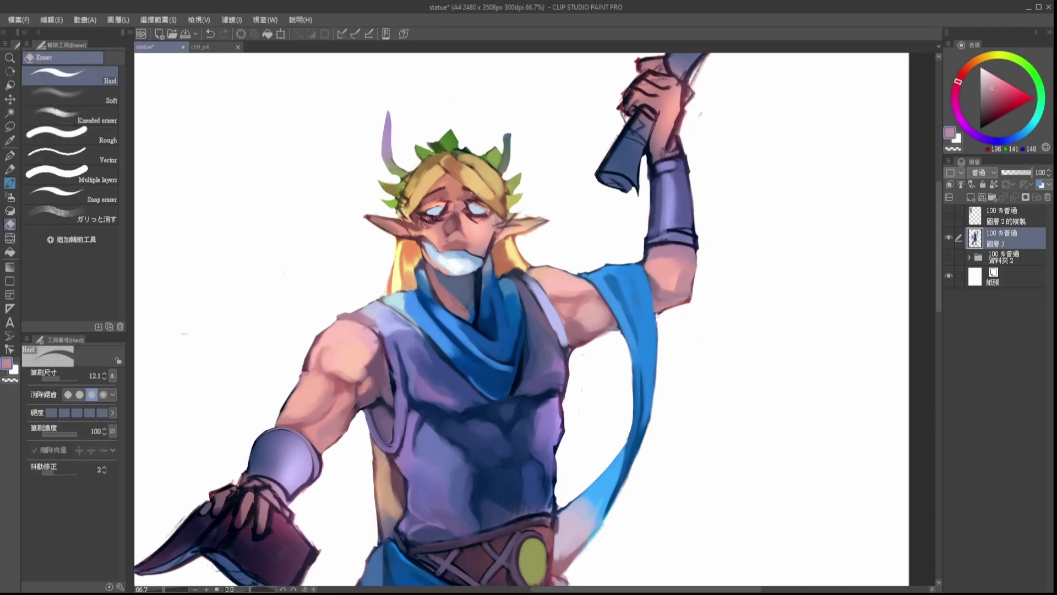
alt+click(686, 300)
alt+click(670, 243)
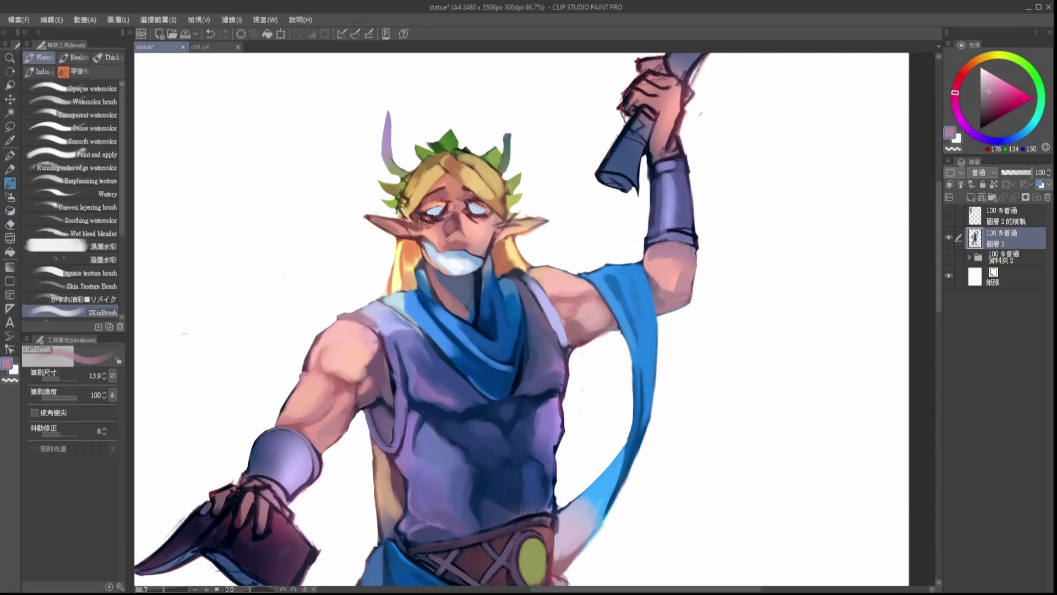
Step: Repaint the eyes, cheeks and surrounding face with sampled skin and eye colors, covering the dark sketch lines
key(j)
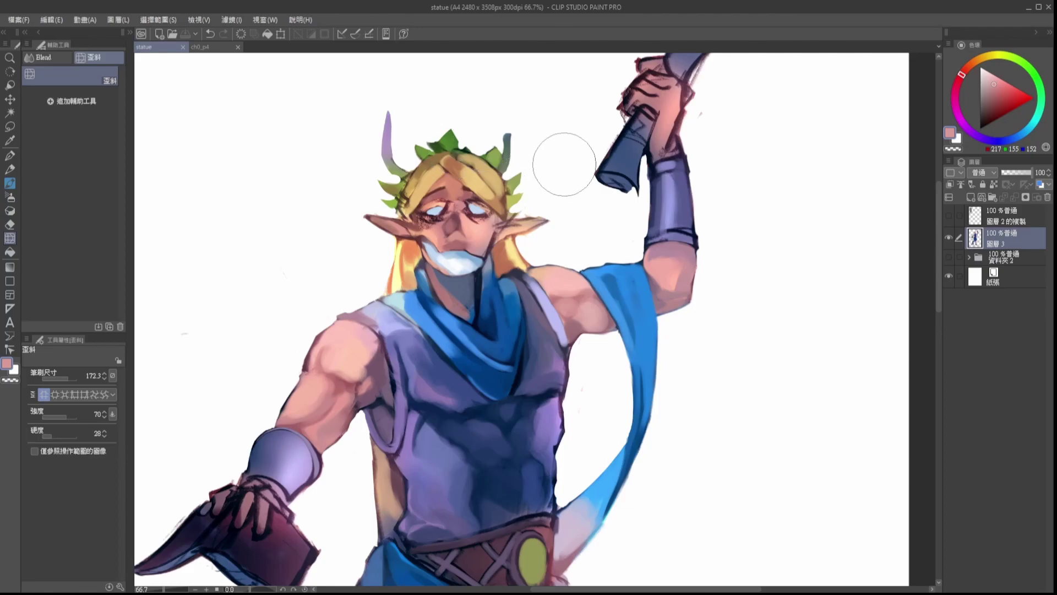
drag(550, 158, 642, 158)
key(e)
key(b)
key(e)
key(b)
alt+click(500, 206)
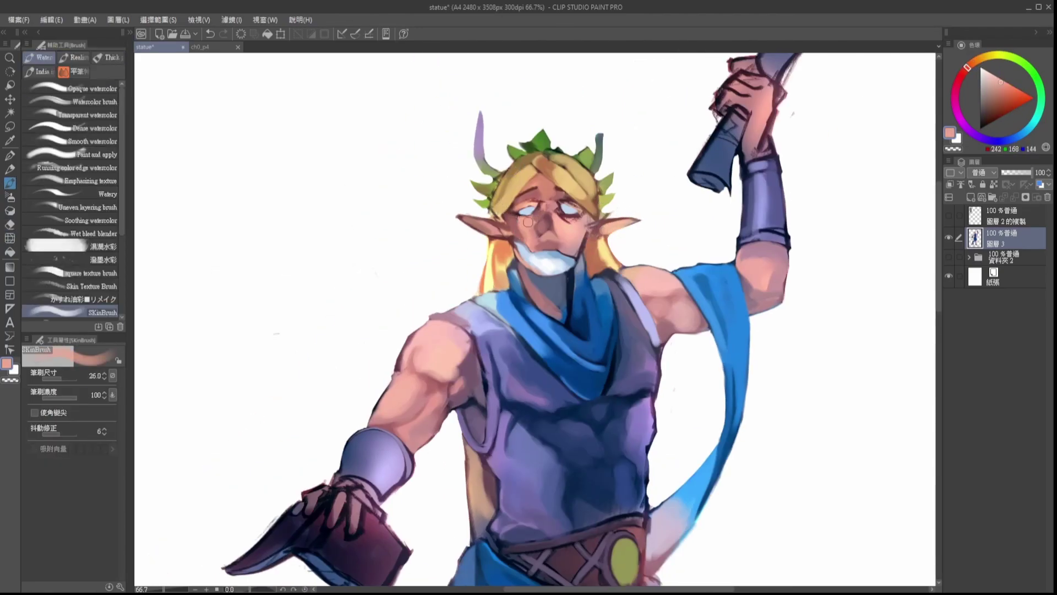
alt+click(532, 226)
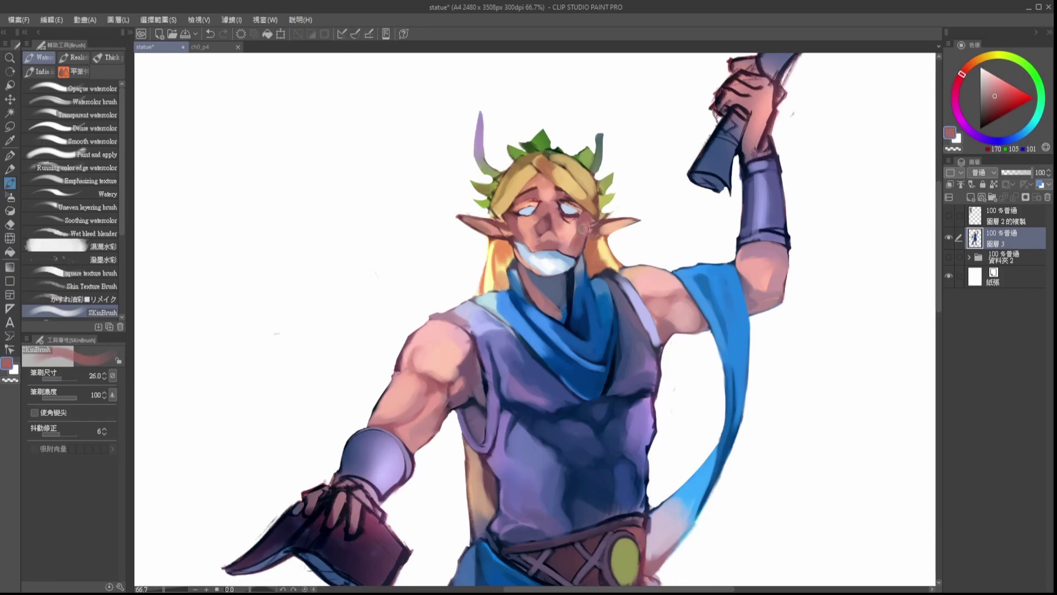
alt+click(568, 213)
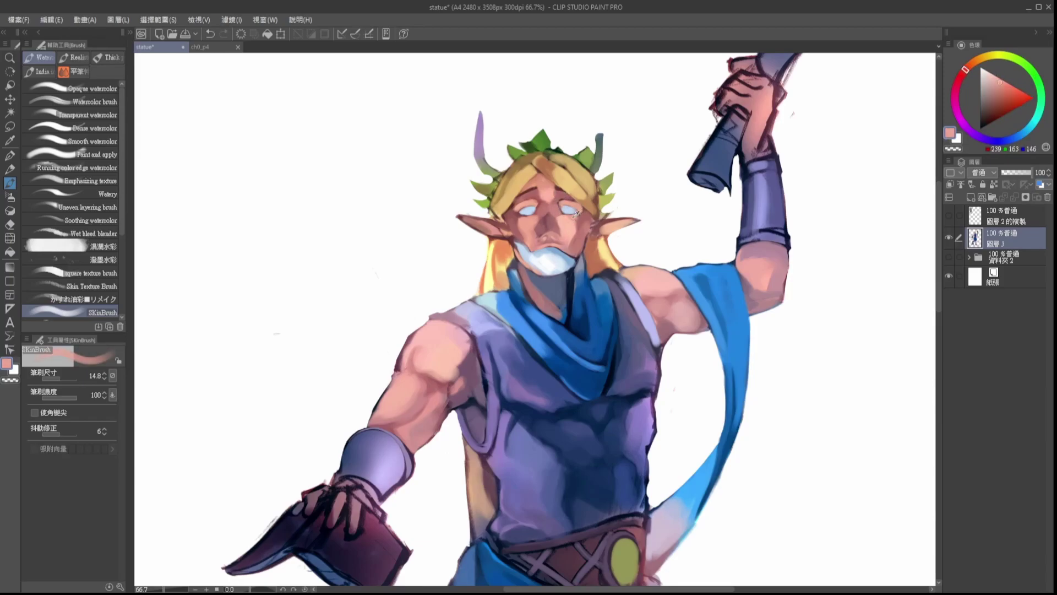
Step: Adjust the facial features with Liquify and soften the neck shading below the beard
key(j)
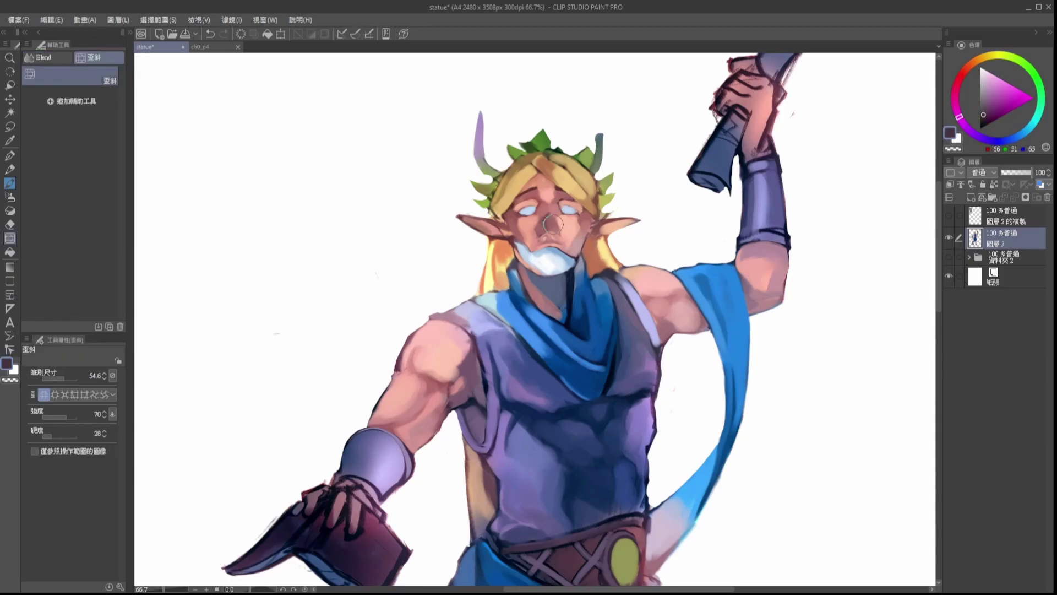
key(b)
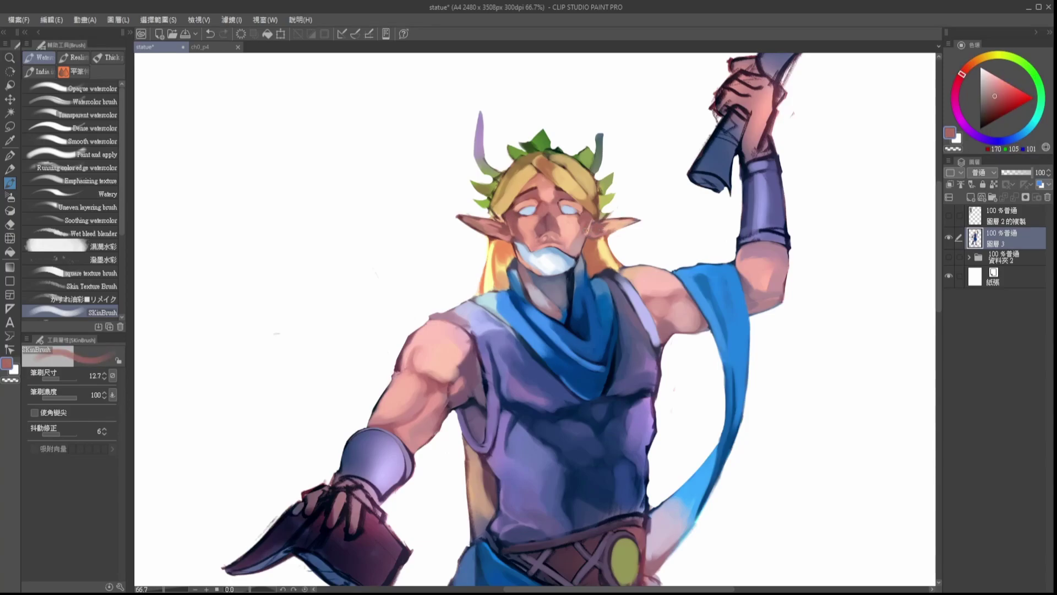
key(j)
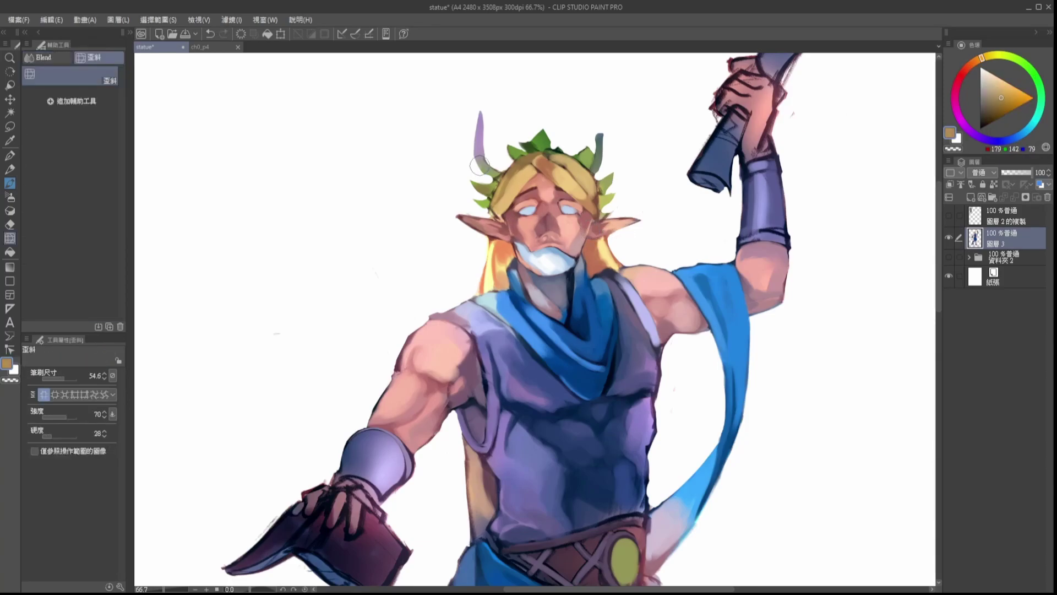
Step: Repaint the raised hand and the scroll's lower half, trimming the stray lines around the hand and wrist
scroll(601, 309, up, 2)
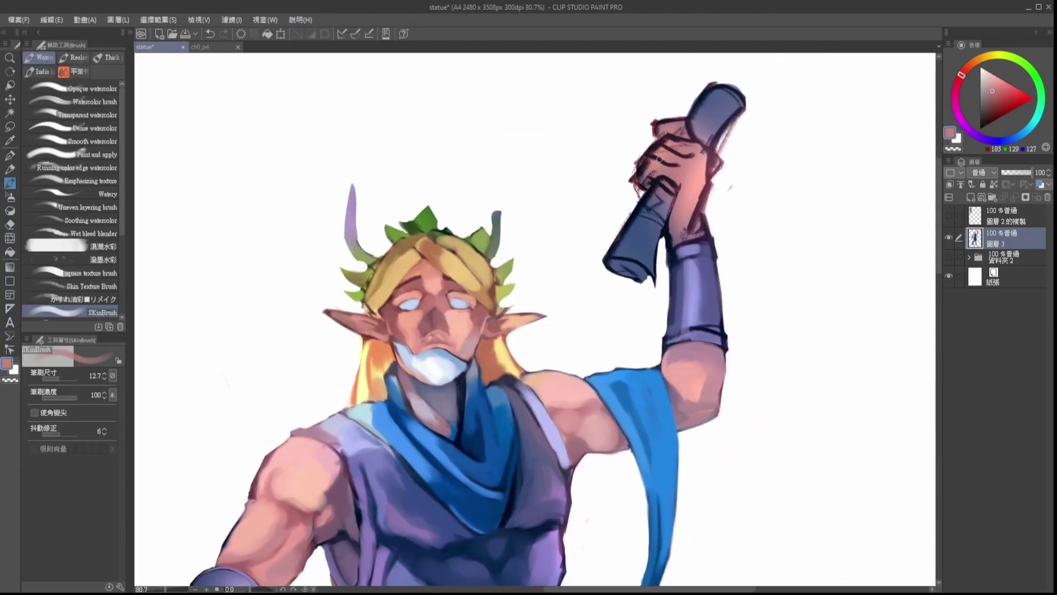
key(ctrl+z)
mouse_move(686, 195)
mouse_down()
mouse_move(673, 227)
mouse_move(637, 237)
mouse_move(625, 256)
mouse_up()
key(e)
mouse_move(745, 110)
mouse_down()
mouse_move(725, 133)
mouse_move(710, 203)
mouse_move(688, 240)
mouse_move(704, 248)
mouse_move(664, 241)
mouse_up()
key(b)
key(e)
key(j)
key(e)
alt+click(682, 275)
key(j)
Step: Paint the horn above the lowered arm's side with sampled purples, thickening its base into the wreath
mouse_move(716, 330)
mouse_down()
mouse_move(729, 381)
mouse_move(735, 352)
mouse_move(805, 307)
mouse_up()
key(b)
alt+click(454, 192)
drag(457, 198, 478, 222)
drag(455, 176, 460, 204)
alt+click(449, 168)
drag(450, 162, 447, 191)
Step: Repaint the wreath leaves with sampled greens and clean up the edges where the wreath meets the hair
key(bracketleft)
key(bracketleft)
alt+click(464, 242)
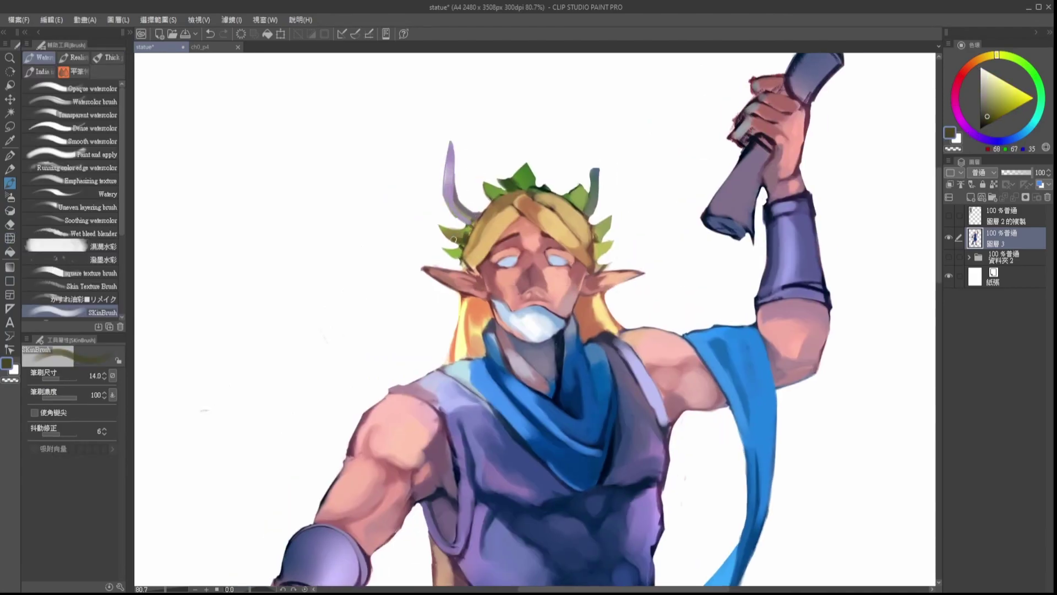
alt+click(548, 181)
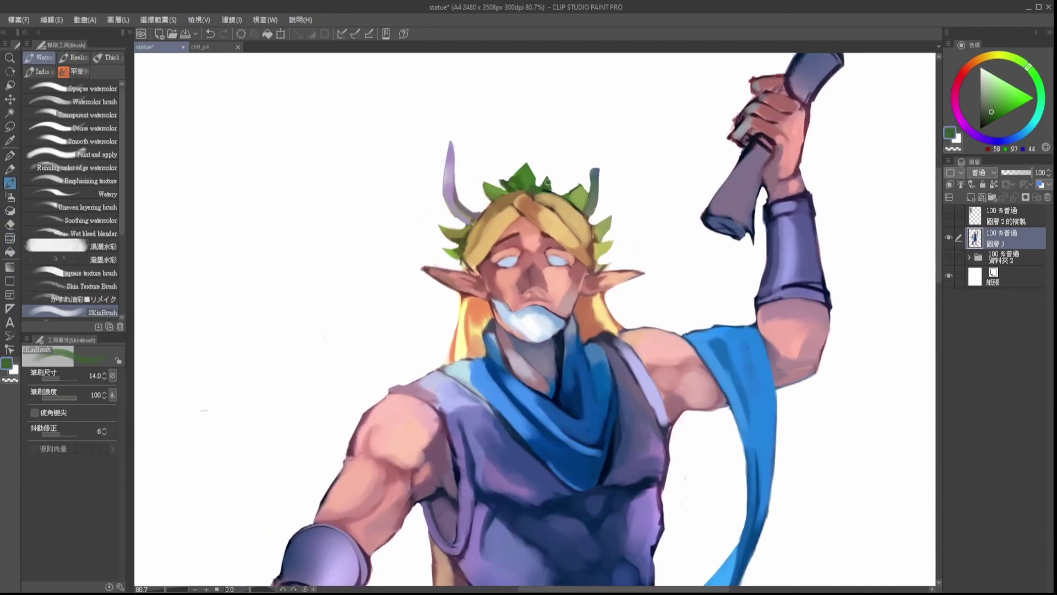
alt+click(599, 247)
key(e)
key(b)
alt+click(464, 252)
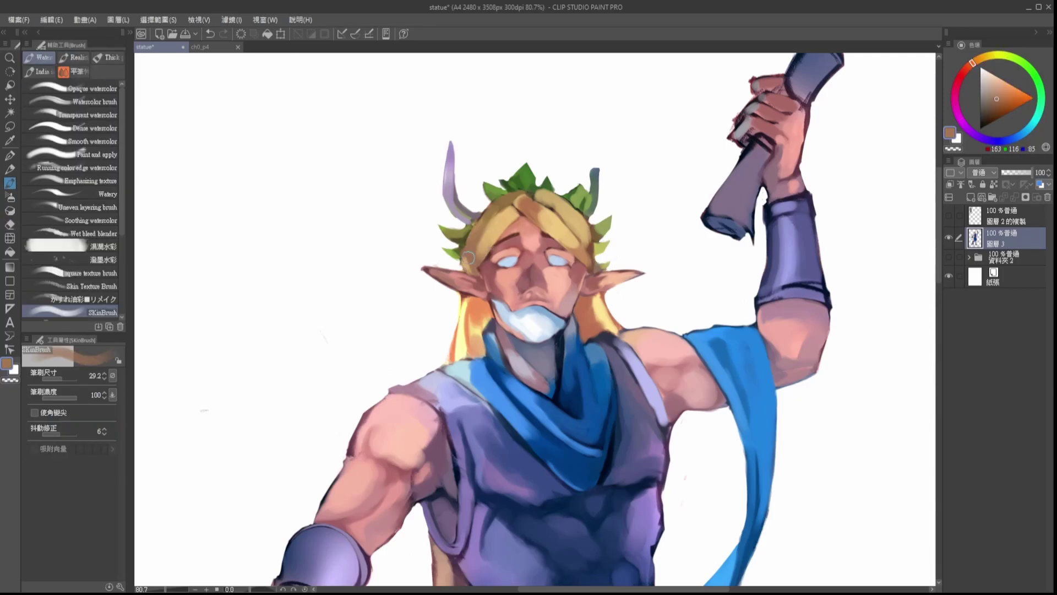
Step: Repaint the neck below the beard and the scarf's inner collar edges with sampled skin, blue and dark navy tones
alt+click(510, 373)
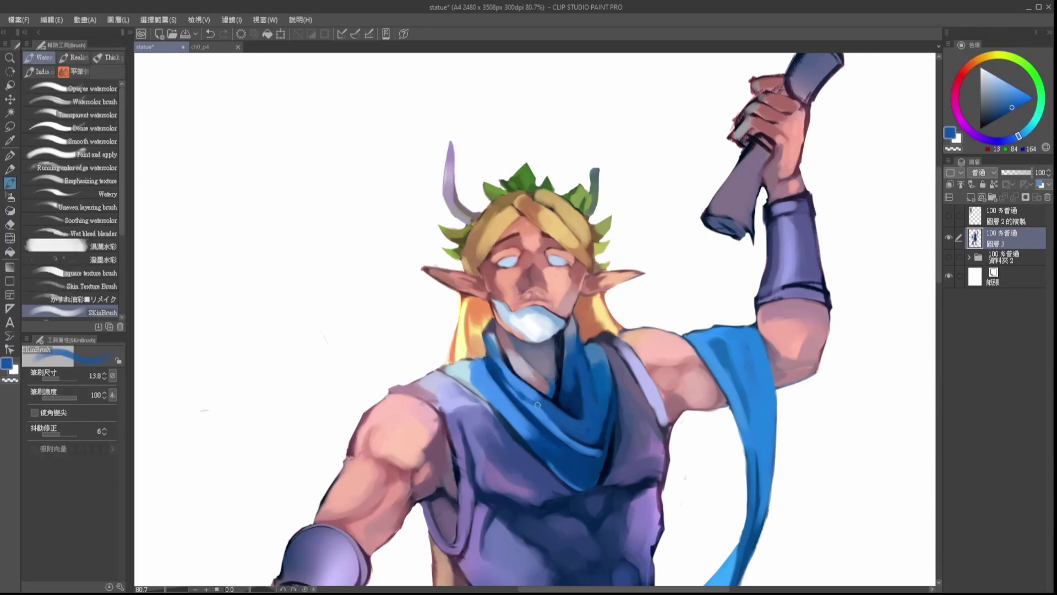
alt+click(544, 382)
mouse_move(514, 363)
mouse_down()
mouse_move(545, 390)
mouse_move(549, 370)
mouse_up()
alt+click(506, 352)
alt+click(542, 363)
alt+click(511, 346)
drag(510, 337, 550, 385)
alt+click(555, 352)
drag(554, 347, 557, 402)
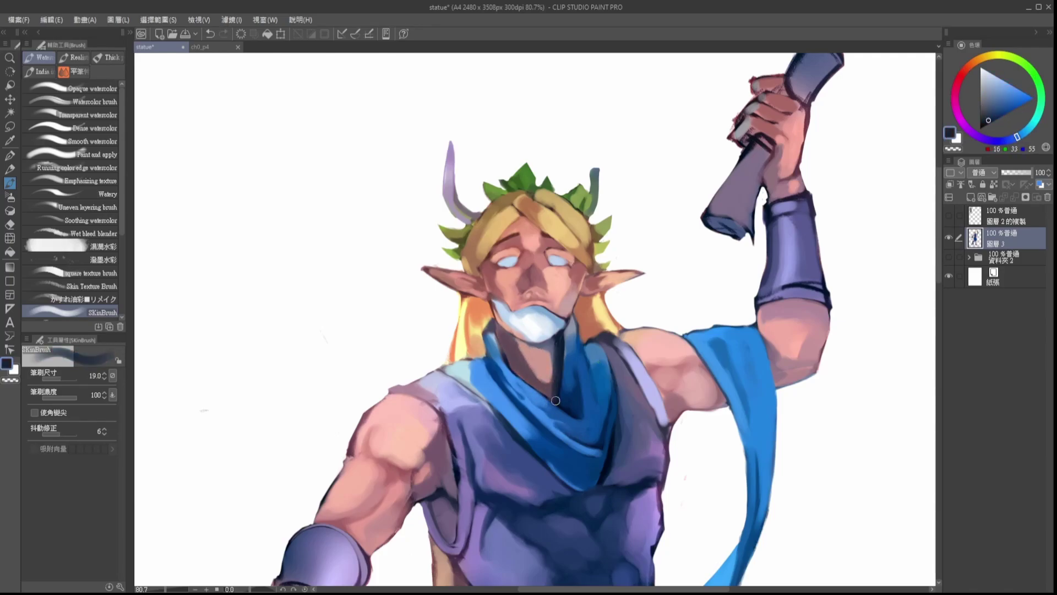
drag(530, 363, 553, 382)
alt+click(559, 337)
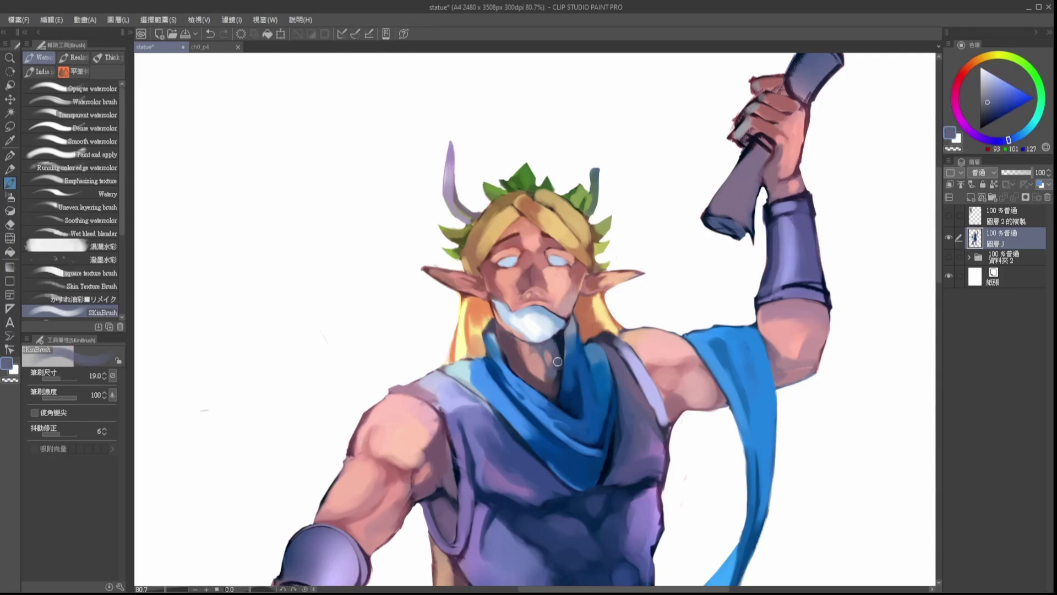
Step: Paint lighter blue folds over the scarf on the chest, covering its dark lines down to the tip
alt+click(479, 385)
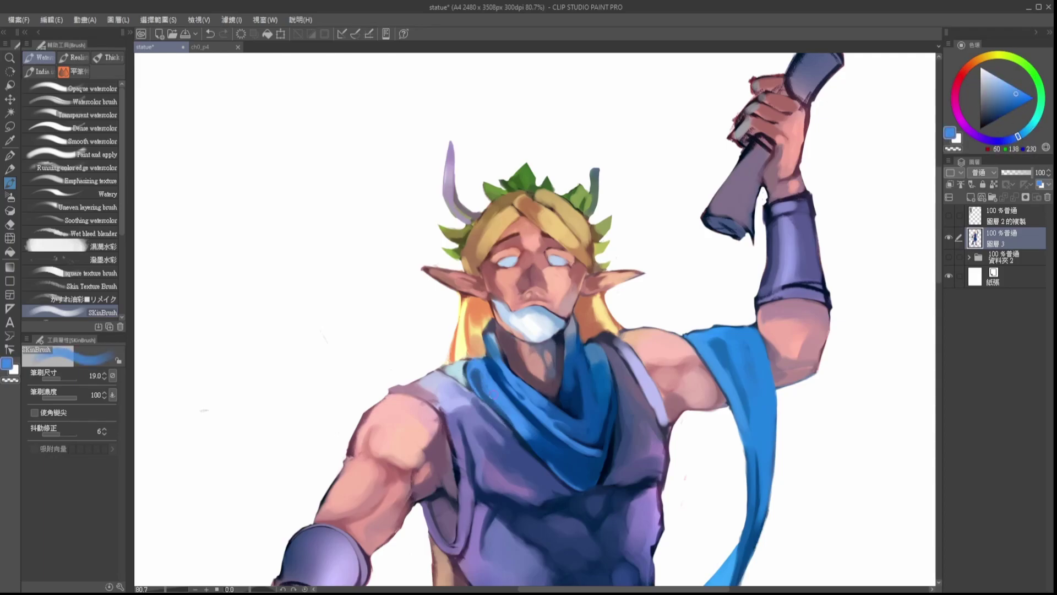
mouse_move(586, 482)
mouse_down()
mouse_move(532, 443)
mouse_move(567, 457)
mouse_move(556, 438)
mouse_up()
alt+click(555, 438)
alt+click(585, 427)
alt+click(484, 351)
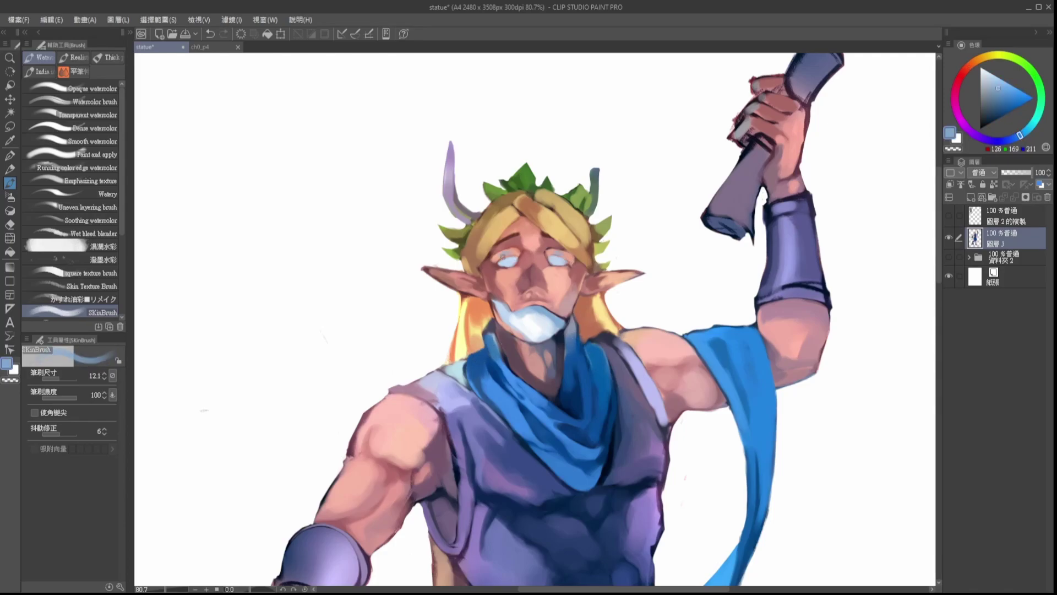
Step: Repaint the hair strands beside the neck with sampled yellows and touch up the face shading with a sampled skin tone
alt+click(603, 309)
drag(581, 331, 607, 331)
alt+click(586, 305)
drag(697, 266, 672, 239)
alt+click(555, 241)
drag(561, 236, 552, 256)
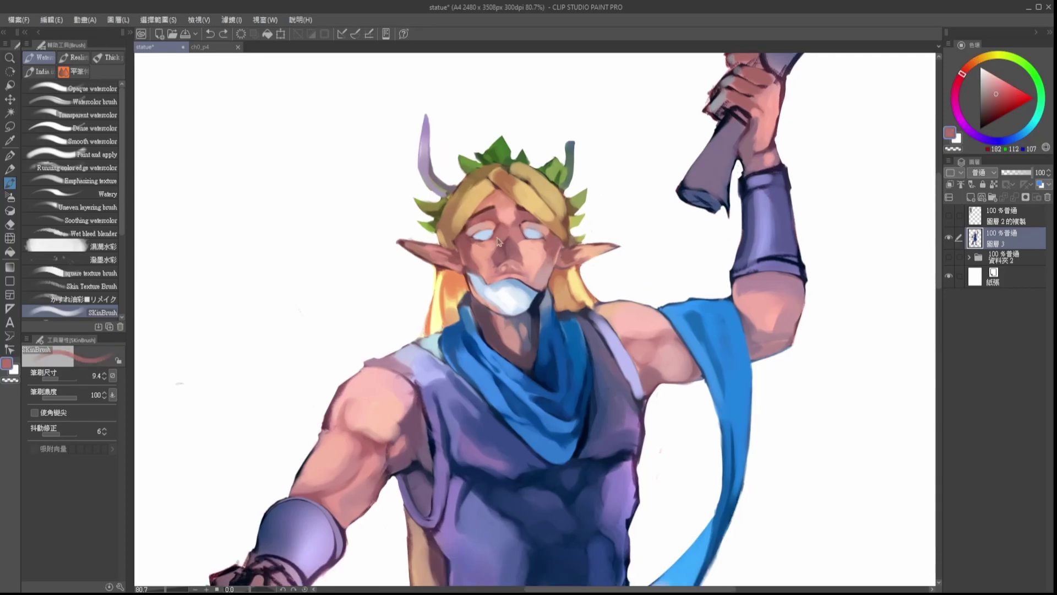
Step: Repaint the raised arm's bracer with sampled purples, tidying the dark outlines along its cuffs
drag(851, 94, 766, 94)
alt+click(673, 248)
drag(654, 271, 695, 262)
alt+click(652, 259)
mouse_move(664, 205)
mouse_down()
mouse_move(660, 263)
mouse_move(710, 260)
mouse_up()
Step: Repaint the open book's page edges in the lowered hand and trim the stray lines along its lower outline
scroll(892, 247, down, 5)
scroll(892, 247, up, 4)
drag(352, 529, 385, 413)
alt+click(350, 435)
drag(302, 407, 287, 428)
alt+click(316, 480)
mouse_move(318, 482)
mouse_down()
mouse_move(361, 505)
mouse_move(405, 461)
mouse_move(371, 505)
mouse_up()
key(e)
key(b)
alt+click(337, 491)
key(e)
drag(403, 465, 376, 508)
key(b)
Step: Repaint the book's cover with sampled maroon and dark purple tones, cleaning its outer edges
alt+click(379, 463)
alt+click(360, 471)
mouse_move(373, 467)
mouse_down()
mouse_move(315, 456)
mouse_move(349, 453)
mouse_move(337, 452)
mouse_move(363, 437)
mouse_move(330, 460)
mouse_move(365, 493)
mouse_up()
alt+click(364, 433)
mouse_move(366, 430)
mouse_down()
mouse_move(377, 439)
mouse_move(237, 475)
mouse_move(264, 470)
mouse_up()
alt+click(300, 441)
alt+click(282, 457)
key(e)
key(b)
alt+click(282, 433)
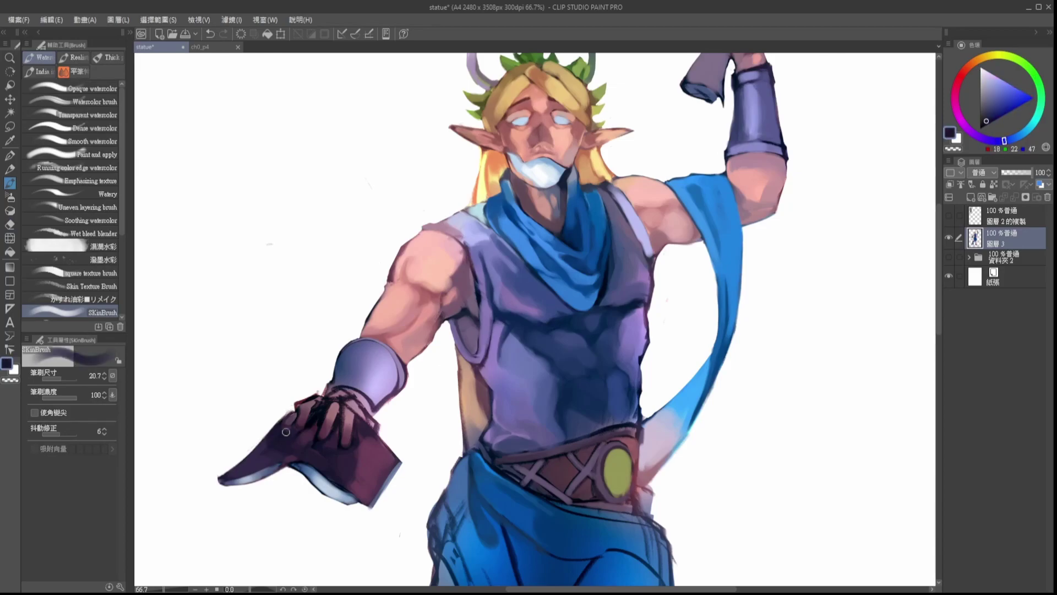
Step: Paint over the sketch lines on the lowered hand's knuckles and wrist with sampled skin and shadow tones
drag(304, 403, 324, 394)
alt+click(337, 397)
mouse_move(329, 393)
mouse_down()
mouse_move(338, 414)
mouse_move(365, 413)
mouse_up()
drag(328, 392, 366, 410)
alt+click(360, 404)
key(e)
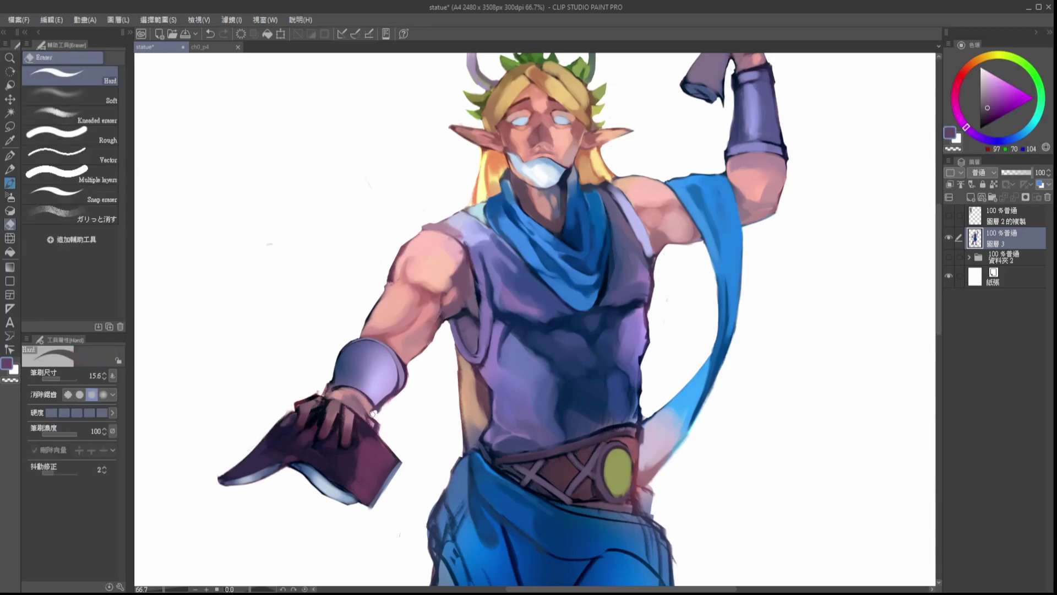
scroll(594, 305, down, 1)
mouse_move(594, 304)
mouse_down()
mouse_move(573, 274)
mouse_move(573, 223)
mouse_up()
Step: Repaint the hip side of the blue skirt with sampled blues, covering the sketch lines on the long folds
key(b)
alt+click(482, 380)
drag(480, 359, 543, 500)
alt+click(514, 437)
mouse_move(507, 455)
mouse_down()
mouse_move(539, 478)
mouse_move(551, 456)
mouse_up()
alt+click(487, 401)
drag(487, 403, 516, 451)
mouse_move(491, 333)
mouse_down()
mouse_move(529, 412)
mouse_move(564, 422)
mouse_up()
alt+click(519, 371)
Step: Blend the skirt's central and lower folds with sampled blues and reshape the drape over the front knee
alt+click(545, 429)
alt+click(581, 404)
alt+click(517, 429)
alt+click(578, 432)
drag(541, 462, 566, 447)
mouse_move(561, 467)
mouse_down()
mouse_move(598, 457)
mouse_move(608, 436)
mouse_up()
mouse_move(564, 453)
mouse_down()
mouse_move(599, 446)
mouse_move(564, 442)
mouse_up()
alt+click(570, 435)
alt+click(563, 377)
drag(608, 381, 563, 387)
alt+click(599, 376)
mouse_move(577, 371)
mouse_down()
mouse_move(616, 386)
mouse_move(617, 401)
mouse_move(627, 393)
mouse_move(627, 464)
mouse_move(600, 500)
mouse_up()
Step: Clean the skirt's outer edges, deepen the tunic shadow above the belt and paint the knee below the hem
key(e)
key(b)
alt+click(596, 505)
alt+click(480, 364)
drag(475, 358, 468, 381)
key(e)
key(b)
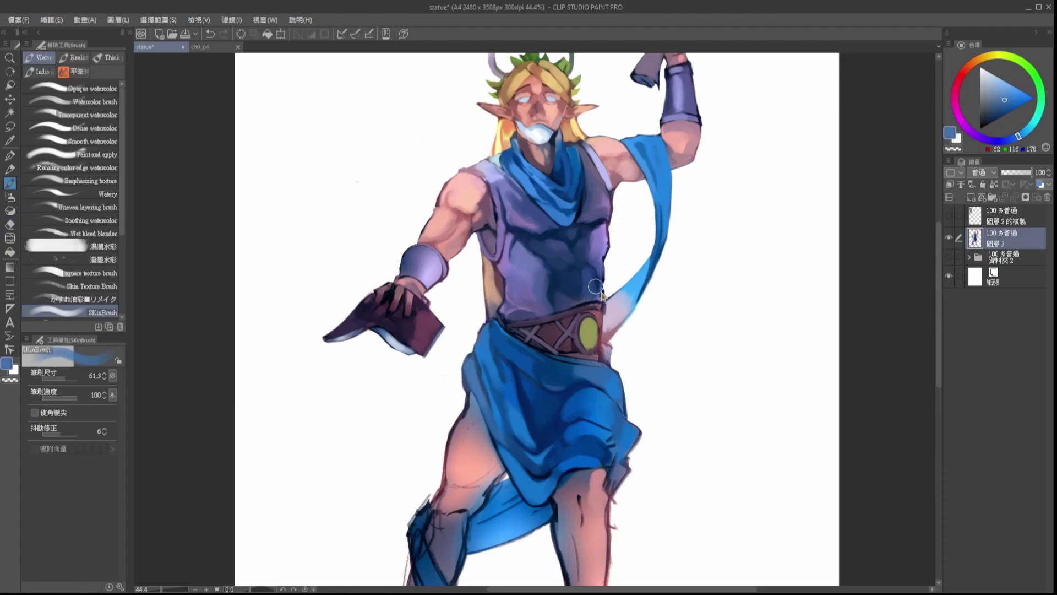
alt+click(599, 284)
scroll(591, 409, down, 3)
alt+click(590, 412)
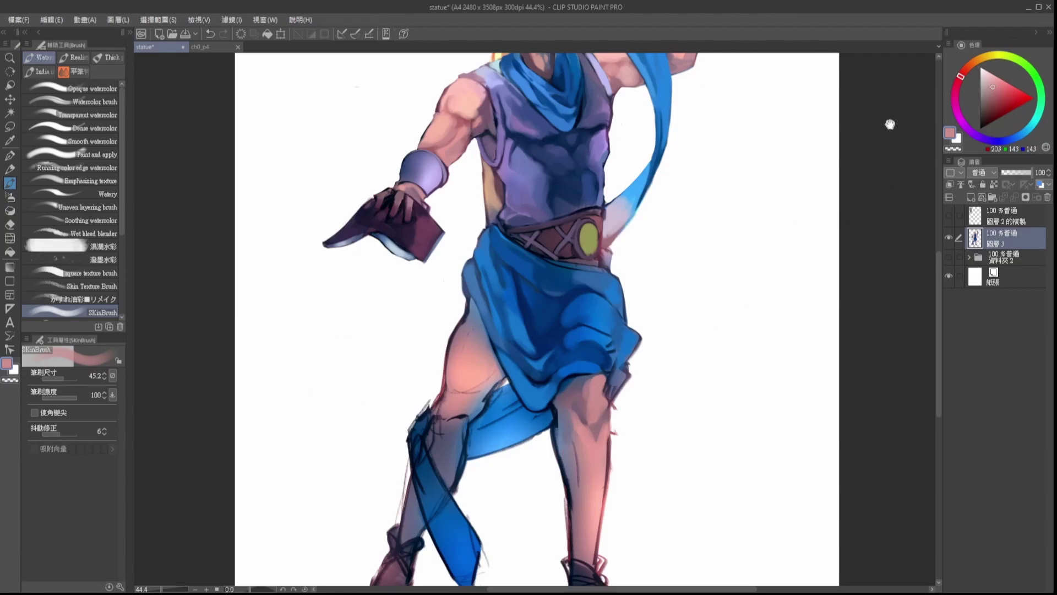
Step: Examine the painted figure from the head and arms to the torso, belt, skirt and legs
drag(891, 124, 888, 295)
scroll(627, 233, down, 1)
scroll(628, 234, down, 1)
scroll(668, 223, up, 1)
drag(893, 156, 900, 150)
scroll(661, 141, up, 4)
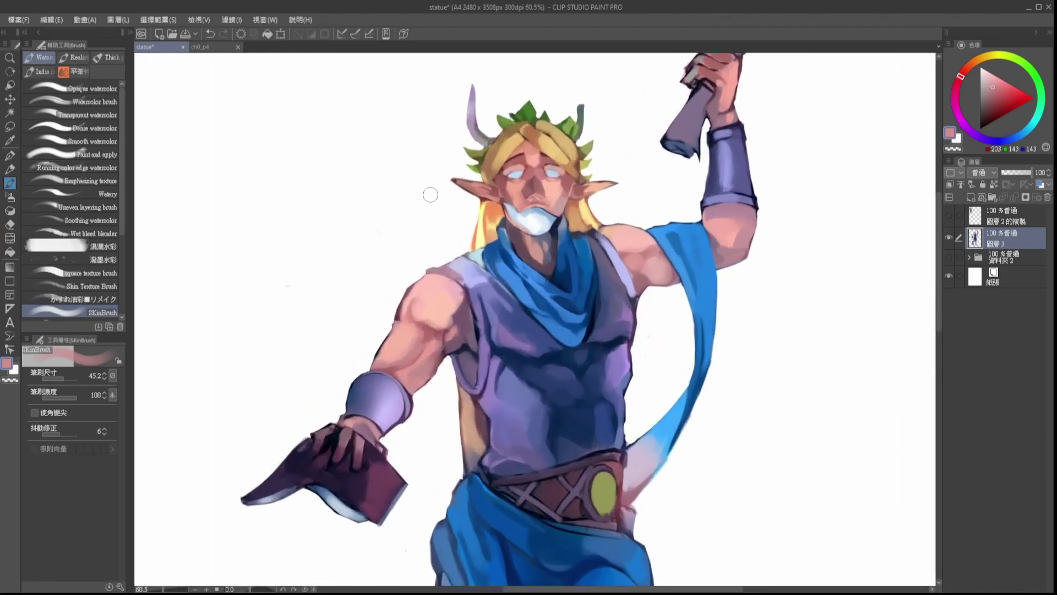
scroll(628, 170, down, 1)
scroll(610, 230, up, 2)
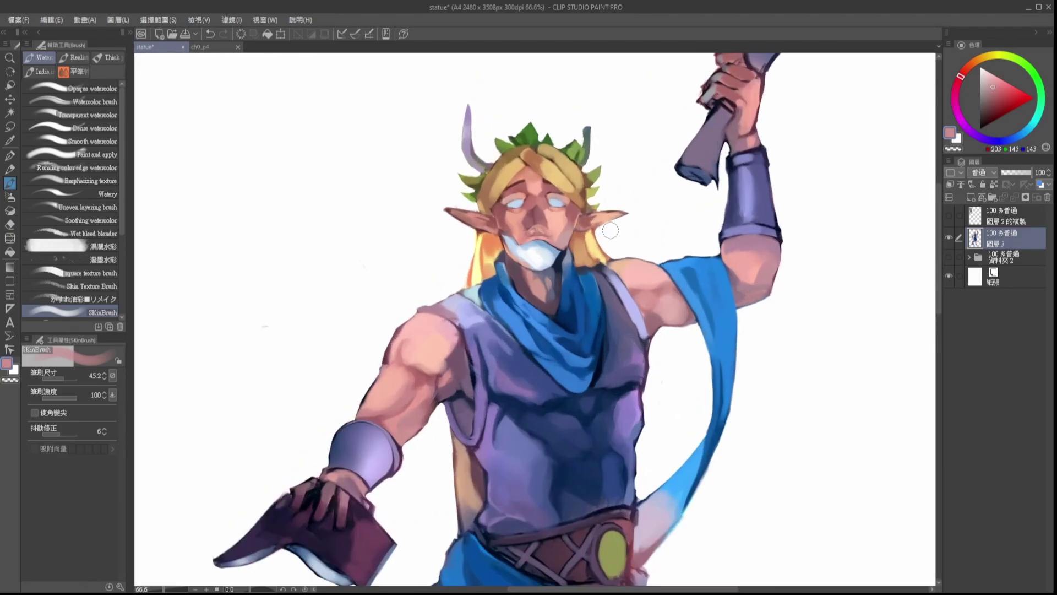
mouse_move(852, 120)
mouse_down()
mouse_move(881, 93)
mouse_move(859, 110)
mouse_up()
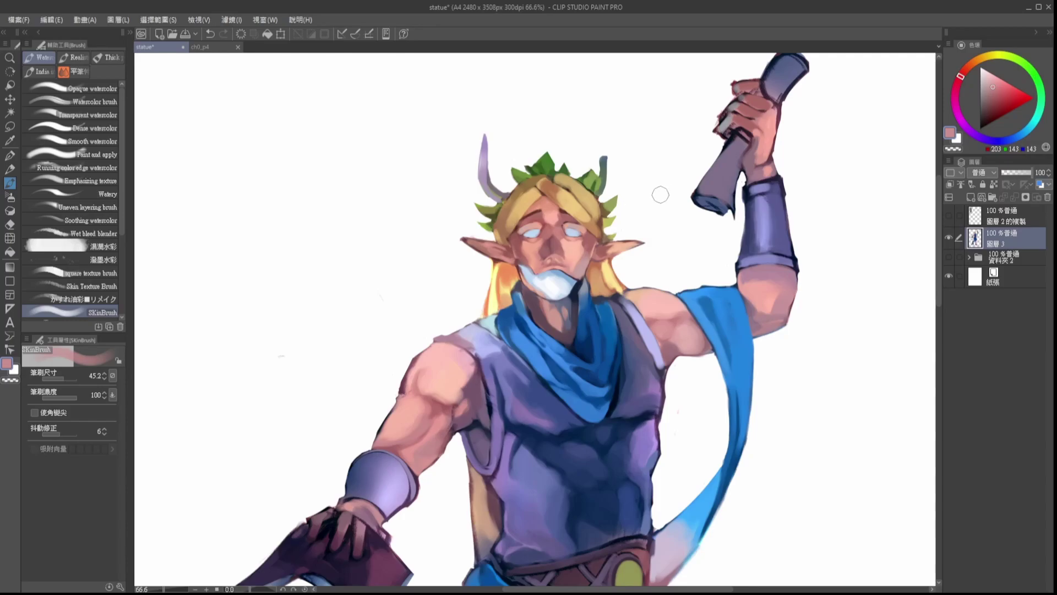
drag(865, 94, 869, 98)
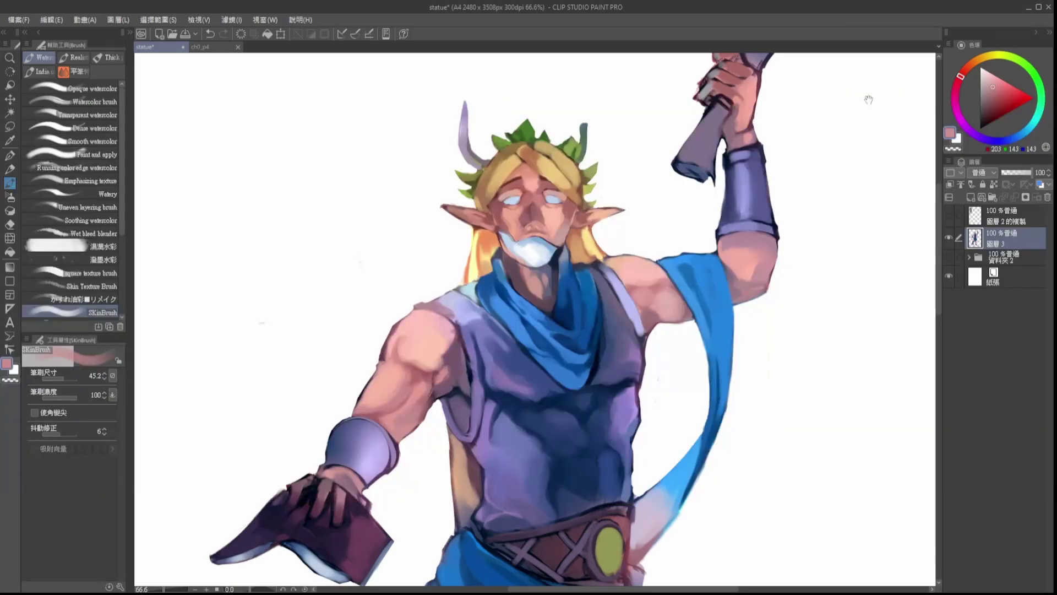
mouse_move(867, 117)
mouse_down()
mouse_move(871, 95)
mouse_move(867, 122)
mouse_up()
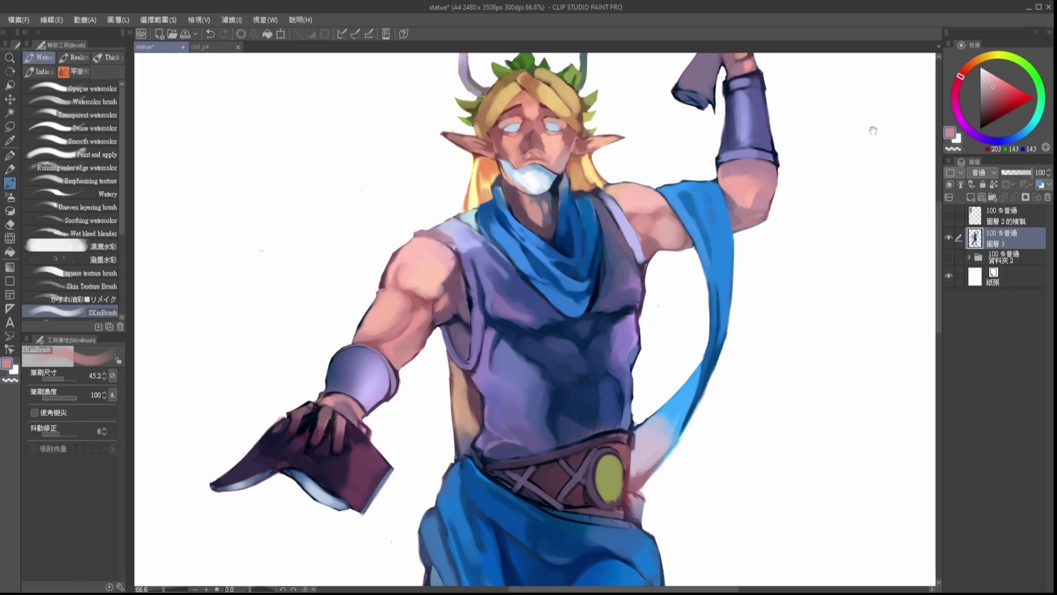
scroll(666, 309, up, 3)
drag(884, 109, 875, 111)
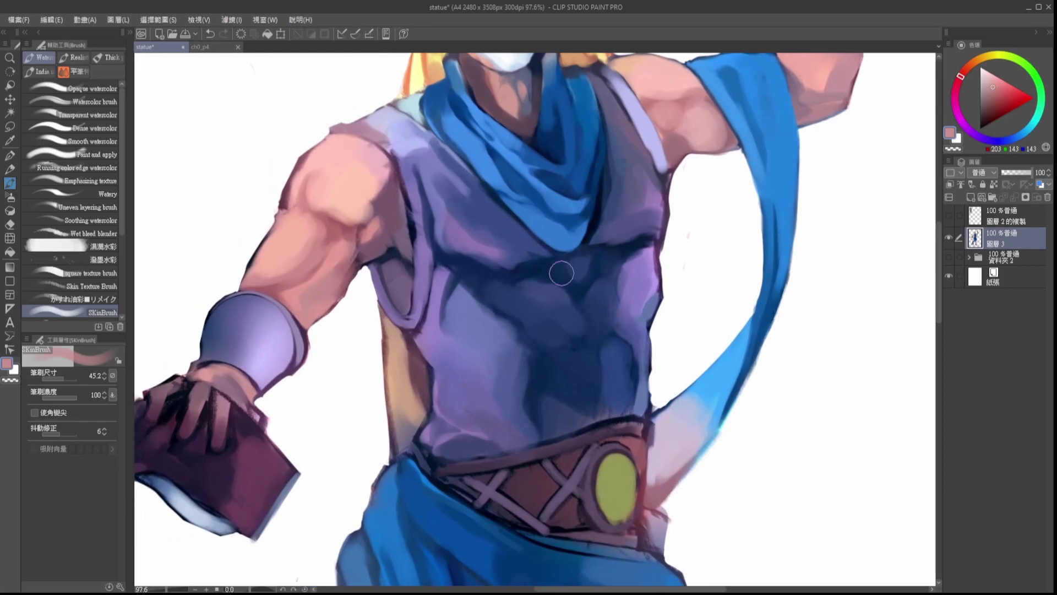
scroll(561, 274, up, 1)
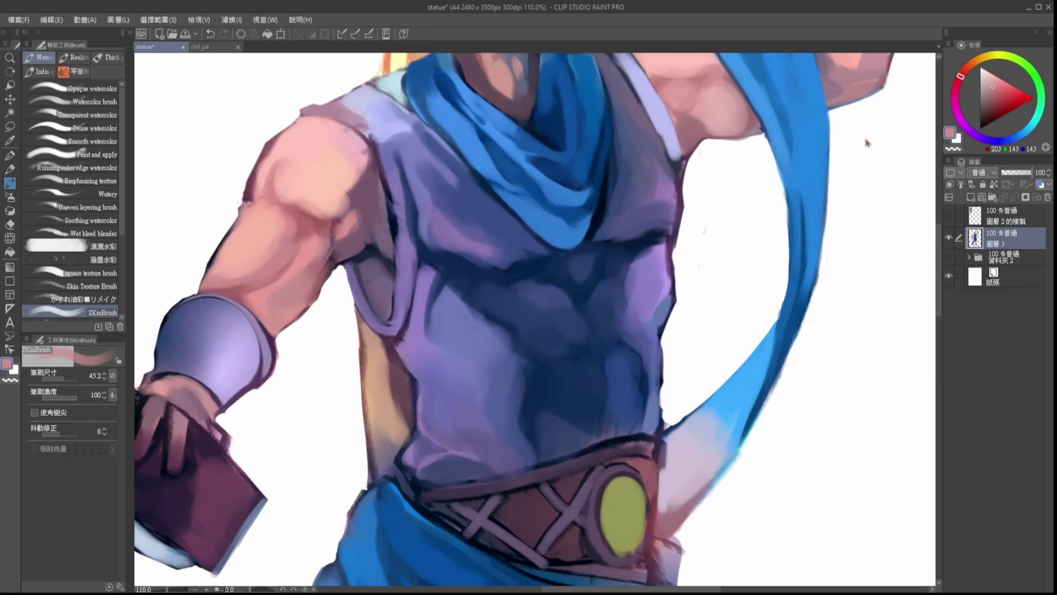
scroll(870, 103, down, 8)
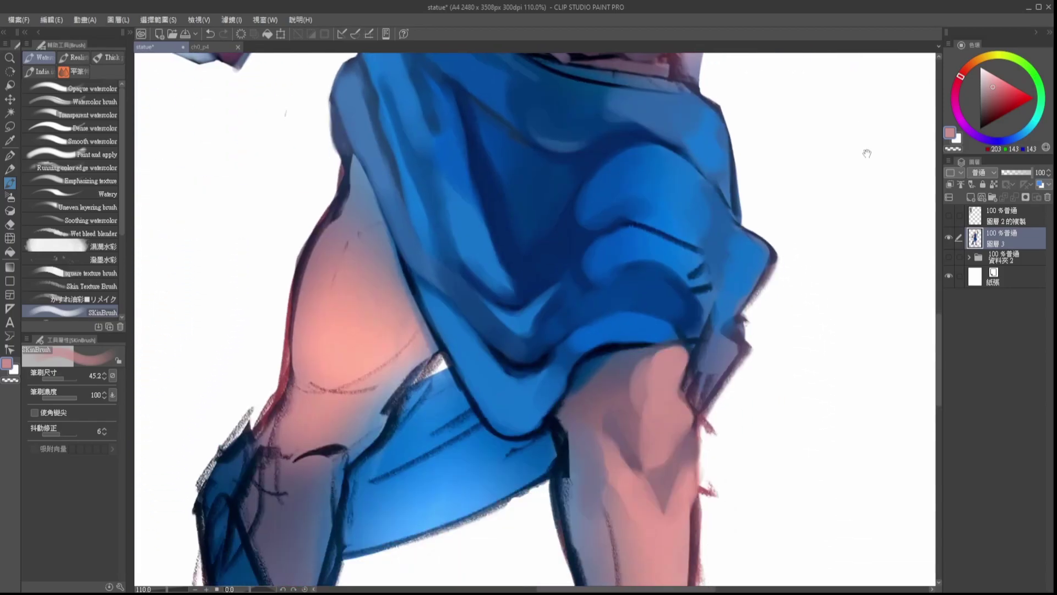
scroll(876, 134, up, 8)
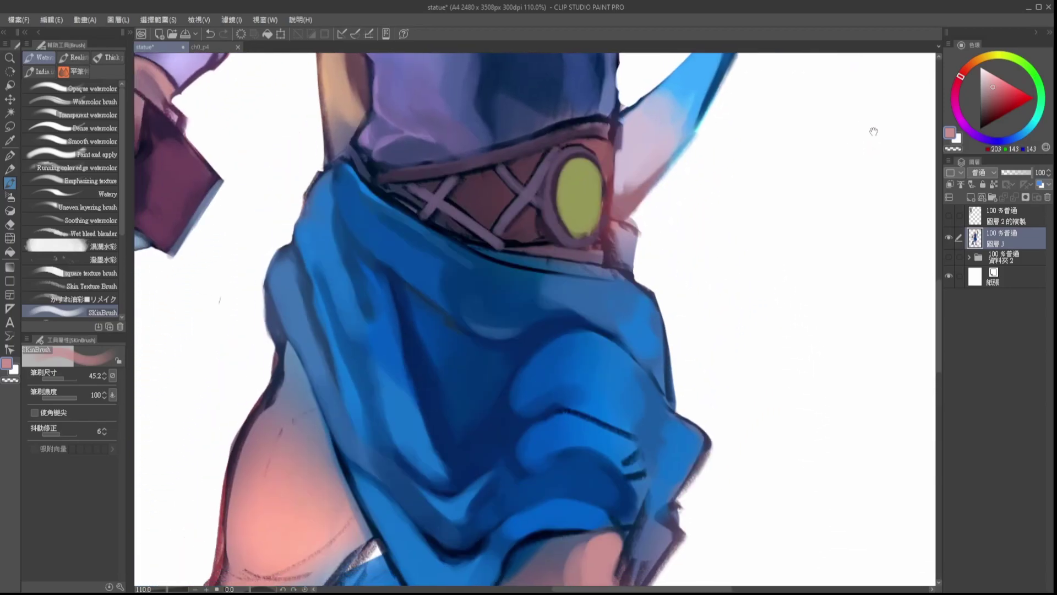
scroll(877, 102, down, 2)
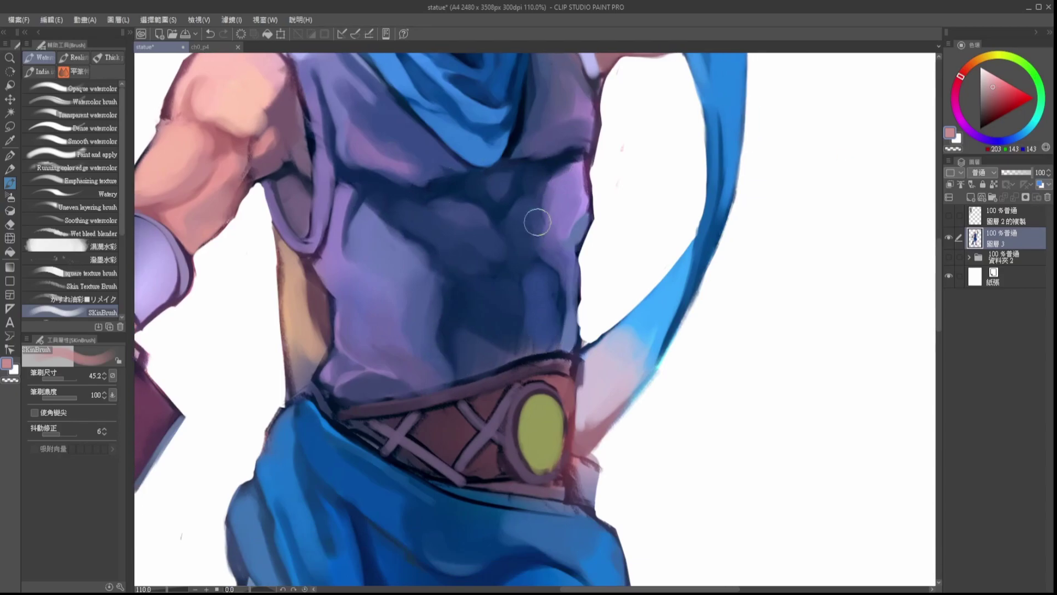
scroll(853, 102, down, 5)
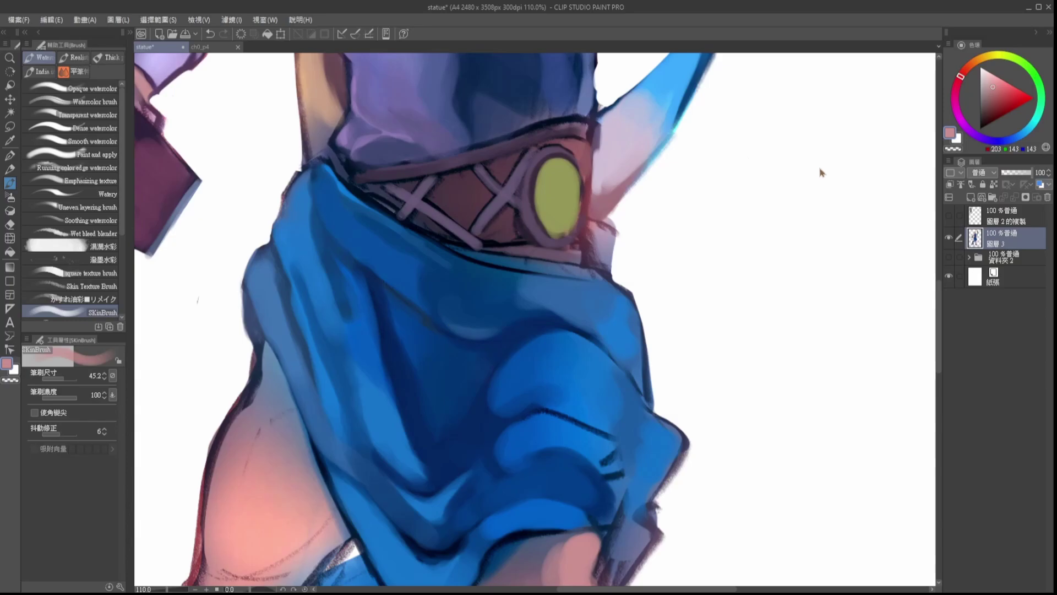
mouse_move(867, 132)
mouse_down()
mouse_move(887, 104)
mouse_move(880, 111)
mouse_up()
Step: Paint a sample blob in the tunic's dark navy beside the belt and cover its centre with a lighter teal-blue
alt+click(392, 288)
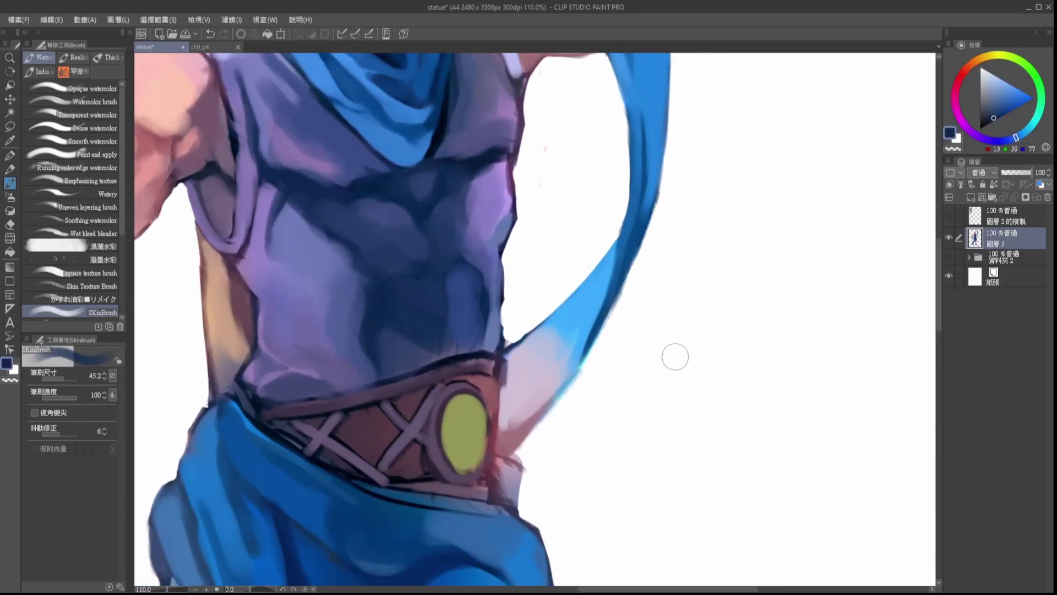
mouse_move(653, 347)
mouse_down()
mouse_move(700, 404)
mouse_move(692, 417)
mouse_move(700, 333)
mouse_move(693, 442)
mouse_move(663, 344)
mouse_move(649, 406)
mouse_move(698, 338)
mouse_move(720, 364)
mouse_move(698, 377)
mouse_up()
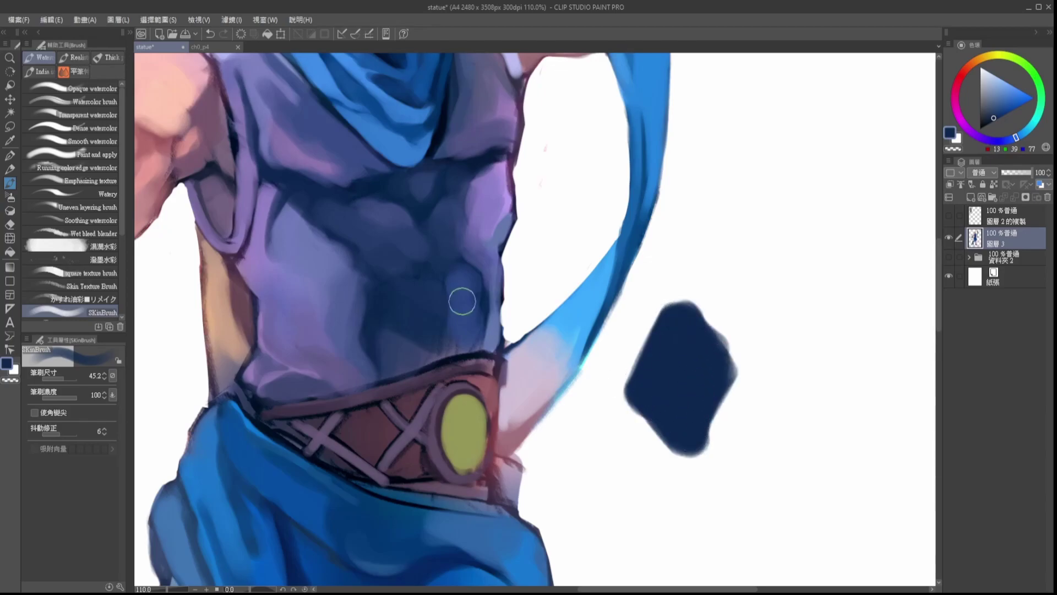
click(996, 106)
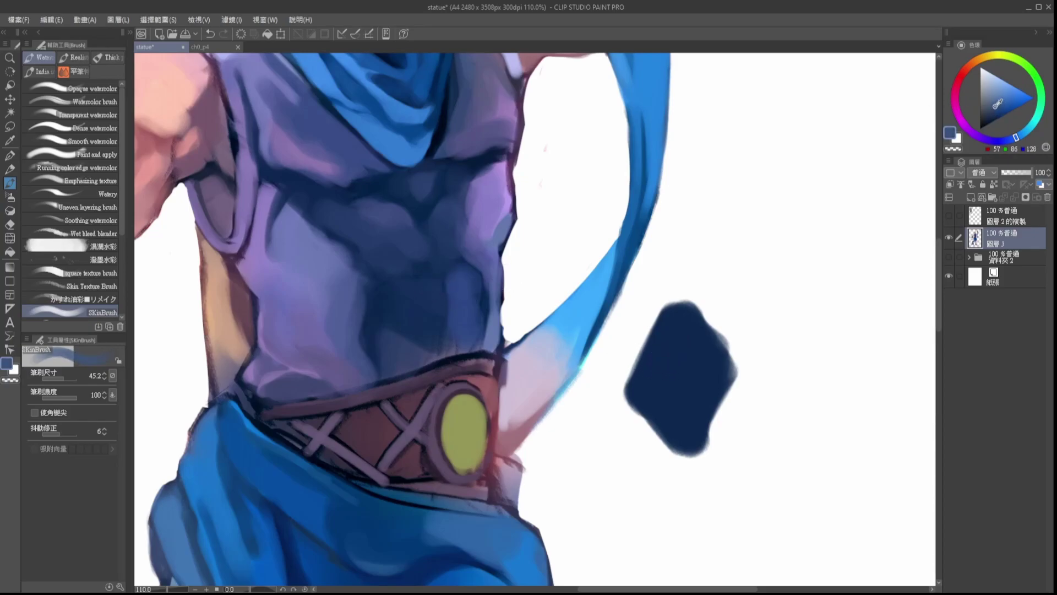
mouse_move(1016, 137)
mouse_down()
mouse_move(1031, 128)
mouse_move(1027, 139)
mouse_up()
mouse_move(674, 378)
mouse_down()
mouse_move(675, 409)
mouse_move(682, 376)
mouse_move(672, 368)
mouse_move(659, 378)
mouse_move(679, 367)
mouse_move(682, 378)
mouse_move(675, 353)
mouse_move(659, 380)
mouse_move(682, 405)
mouse_move(662, 400)
mouse_move(691, 406)
mouse_move(684, 337)
mouse_move(702, 389)
mouse_move(674, 319)
mouse_move(670, 408)
mouse_up()
alt+click(684, 377)
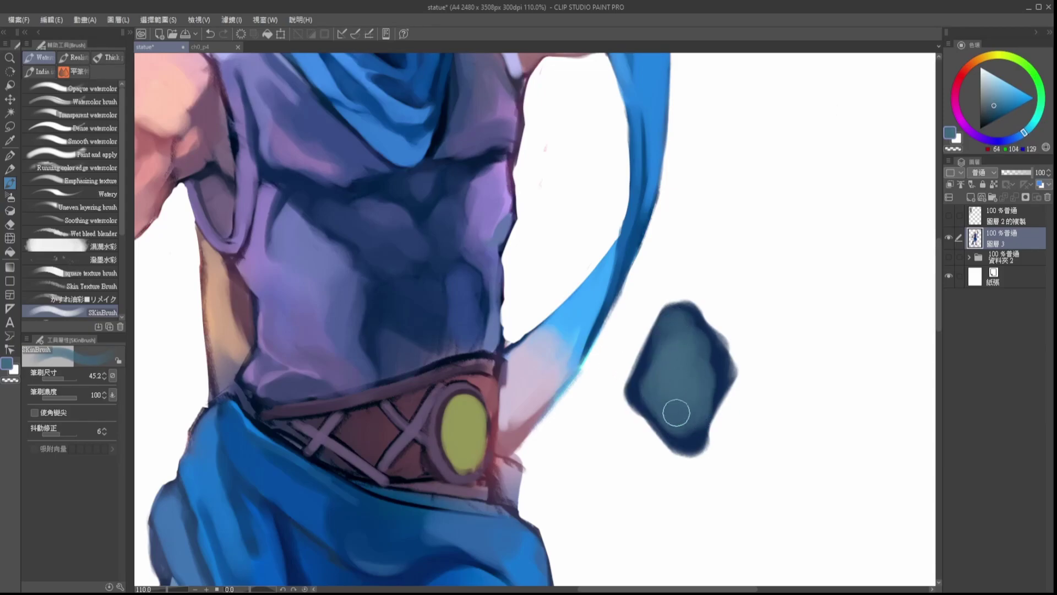
Step: Restore the blob's dark navy rim and smooth the teal-blue across its centre
alt+click(695, 313)
mouse_move(697, 315)
mouse_down()
mouse_move(722, 356)
mouse_move(717, 395)
mouse_up()
alt+click(677, 333)
mouse_move(676, 332)
mouse_down()
mouse_move(641, 369)
mouse_move(646, 408)
mouse_move(687, 446)
mouse_move(669, 321)
mouse_move(649, 392)
mouse_move(680, 323)
mouse_move(710, 369)
mouse_move(678, 417)
mouse_move(664, 400)
mouse_move(689, 434)
mouse_move(716, 348)
mouse_move(681, 312)
mouse_move(698, 399)
mouse_move(680, 318)
mouse_move(705, 386)
mouse_move(685, 413)
mouse_move(685, 380)
mouse_up()
alt+click(672, 347)
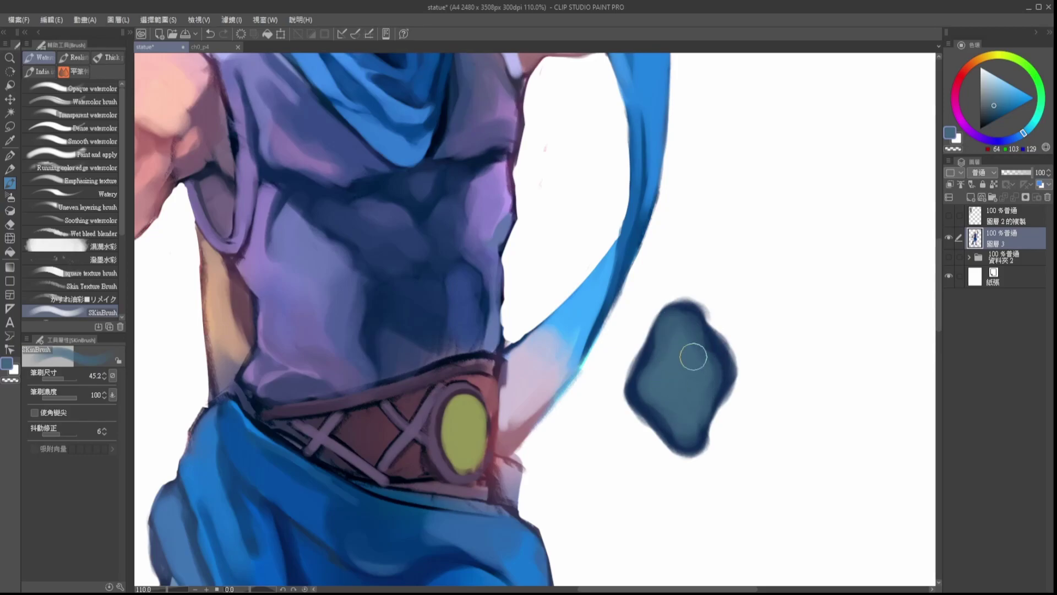
Step: Paint a grey-blue ring beside the sample blob with a colour sampled from the tunic
mouse_move(842, 456)
mouse_down()
mouse_move(893, 141)
mouse_move(890, 128)
mouse_move(861, 114)
mouse_up()
alt+click(467, 277)
mouse_move(573, 231)
mouse_down()
mouse_move(596, 331)
mouse_move(592, 226)
mouse_move(587, 324)
mouse_move(602, 224)
mouse_move(584, 230)
mouse_move(623, 264)
mouse_move(607, 306)
mouse_move(585, 319)
mouse_move(538, 282)
mouse_move(589, 227)
mouse_move(630, 268)
mouse_up()
alt+click(578, 229)
Step: Fill the ring as a solid yellow circle and paint a yellow light-direction arrow above it, pointing toward it
click(996, 57)
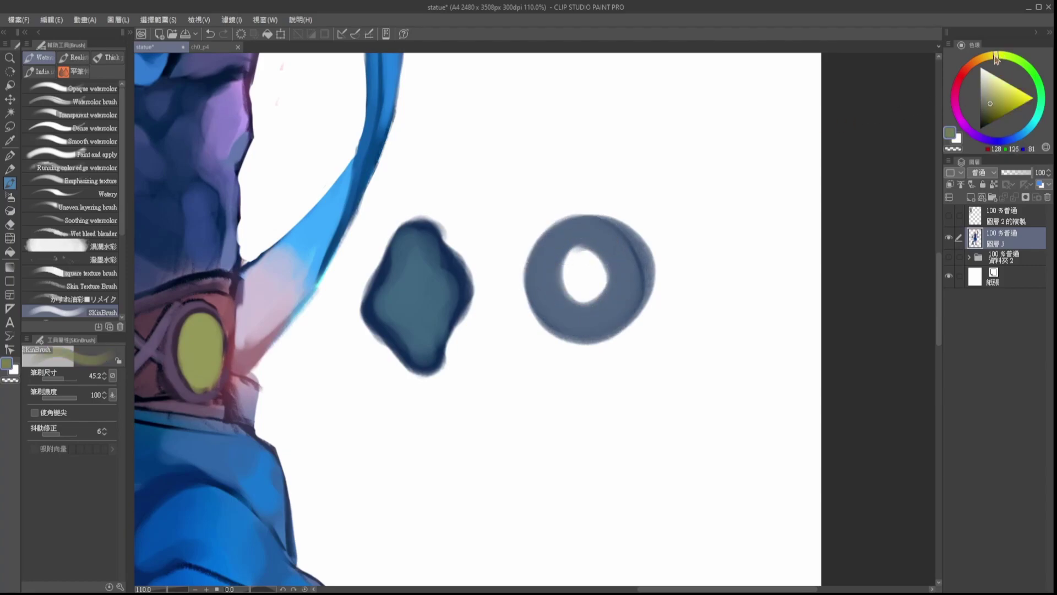
click(1001, 93)
mouse_move(568, 242)
mouse_down()
mouse_move(576, 258)
mouse_move(556, 275)
mouse_move(603, 292)
mouse_move(566, 237)
mouse_move(606, 242)
mouse_move(605, 331)
mouse_move(581, 318)
mouse_move(585, 224)
mouse_move(642, 253)
mouse_up()
mouse_move(468, 132)
mouse_down()
mouse_move(515, 178)
mouse_move(540, 127)
mouse_up()
Step: Shade the yellow circle's side away from the arrow with the blob's dark navy, tinting the shadow's centre with its teal-blue
alt+click(460, 270)
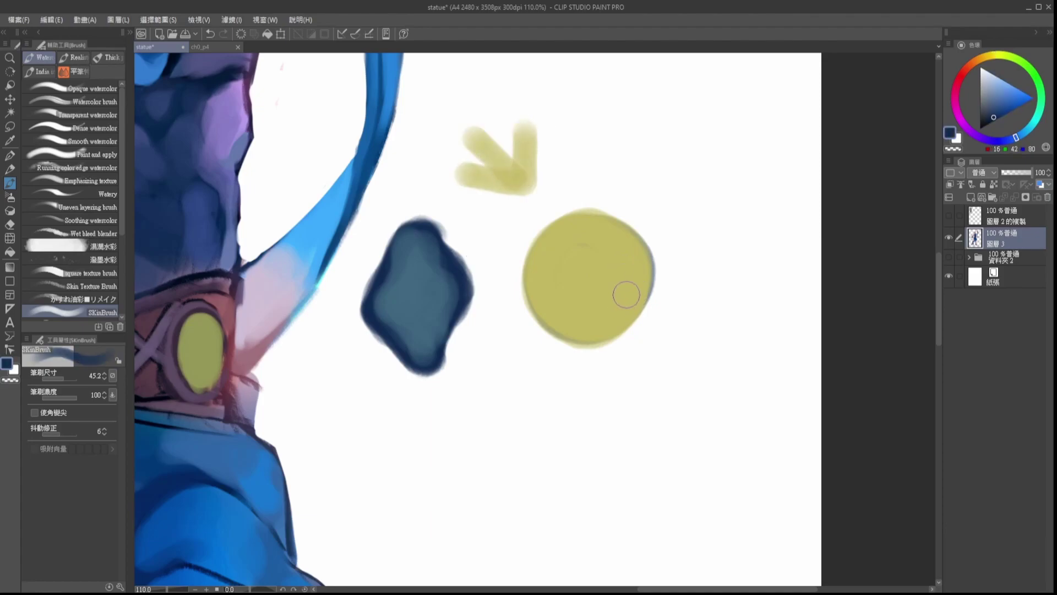
mouse_move(557, 315)
mouse_down()
mouse_move(632, 246)
mouse_move(636, 257)
mouse_move(566, 309)
mouse_move(626, 299)
mouse_move(626, 255)
mouse_move(604, 312)
mouse_move(633, 255)
mouse_move(632, 297)
mouse_move(610, 309)
mouse_move(587, 281)
mouse_move(564, 314)
mouse_move(628, 255)
mouse_move(573, 295)
mouse_move(620, 276)
mouse_move(633, 252)
mouse_move(622, 254)
mouse_up()
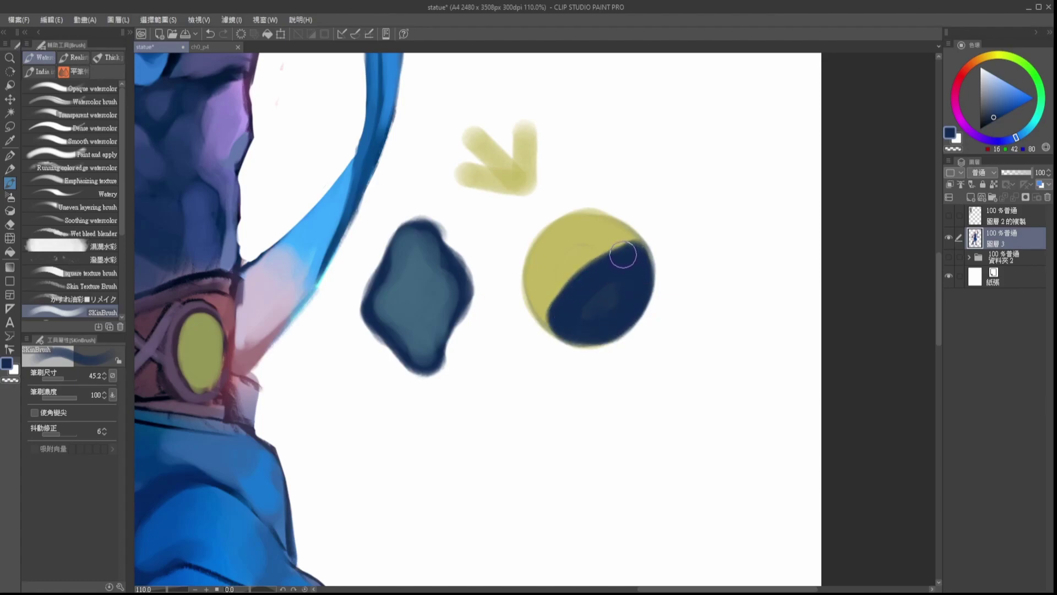
alt+click(422, 290)
mouse_move(624, 292)
mouse_down()
mouse_move(595, 318)
mouse_move(628, 292)
mouse_move(612, 285)
mouse_move(579, 306)
mouse_move(618, 306)
mouse_move(585, 290)
mouse_move(633, 262)
mouse_move(613, 319)
mouse_move(632, 266)
mouse_move(624, 310)
mouse_up()
alt+click(609, 287)
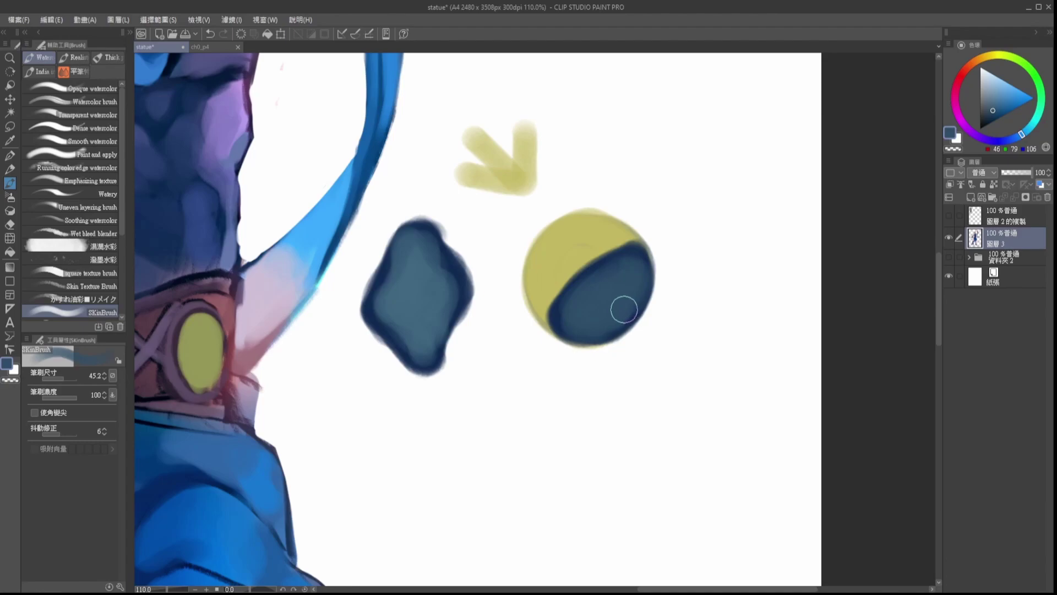
alt+click(581, 235)
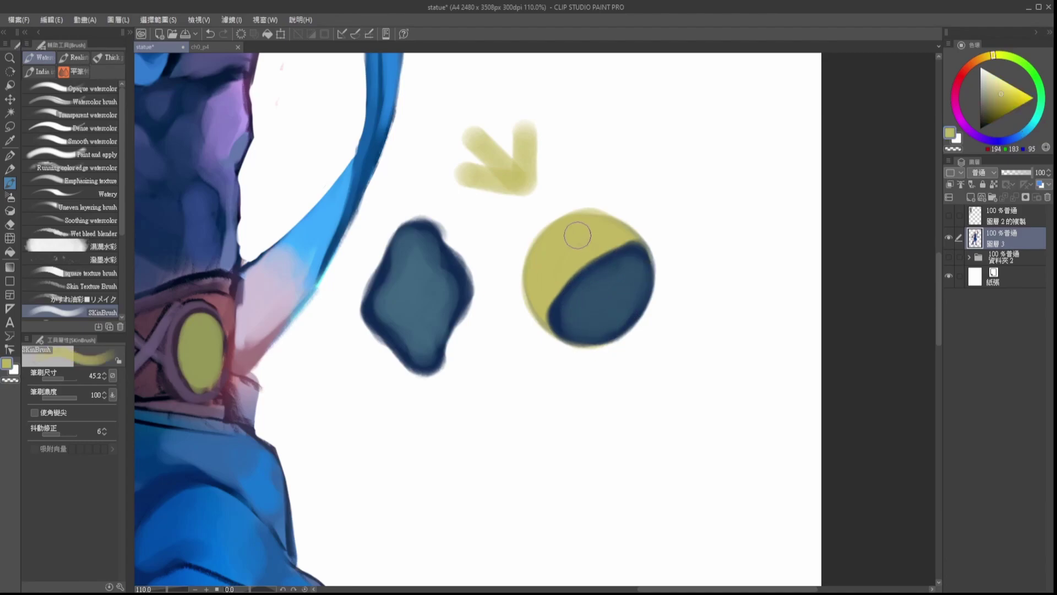
Step: Brighten the yellow circle's lit side with a paler yellow
click(998, 85)
mouse_move(556, 251)
mouse_down()
mouse_move(562, 238)
mouse_move(551, 245)
mouse_move(572, 242)
mouse_move(551, 277)
mouse_move(599, 224)
mouse_move(572, 240)
mouse_up()
scroll(602, 284, down, 1)
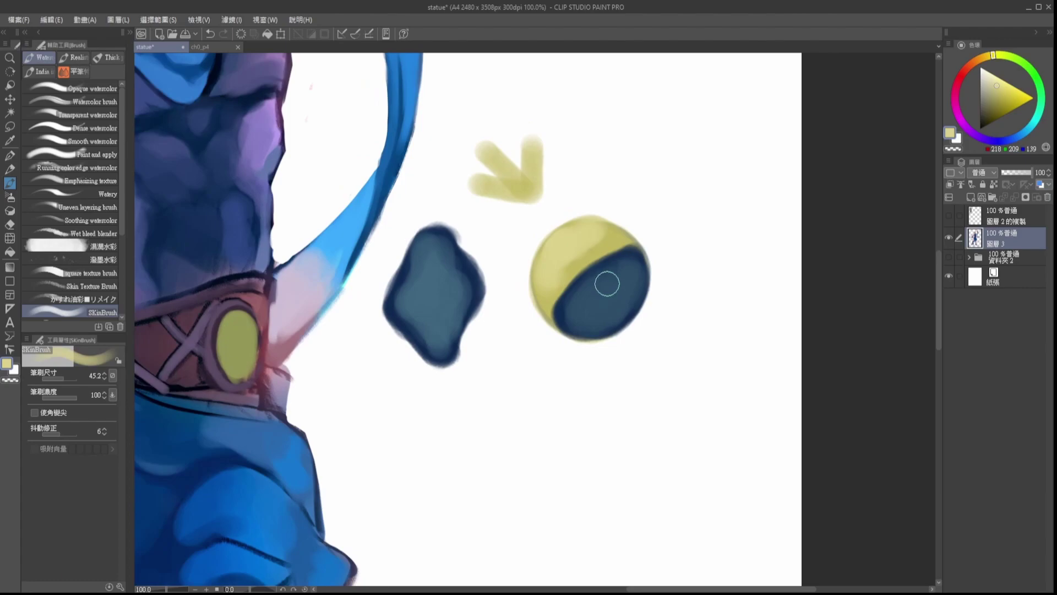
Step: Refine the edge between light and shadow on the yellow circle with sampled yellow and dark navy tones
drag(603, 285, 596, 274)
alt+click(590, 271)
mouse_move(556, 308)
mouse_down()
mouse_move(580, 272)
mouse_move(571, 272)
mouse_up()
alt+click(571, 269)
alt+click(617, 242)
mouse_move(562, 311)
mouse_down()
mouse_move(573, 275)
mouse_move(598, 261)
mouse_move(564, 315)
mouse_up()
alt+click(585, 273)
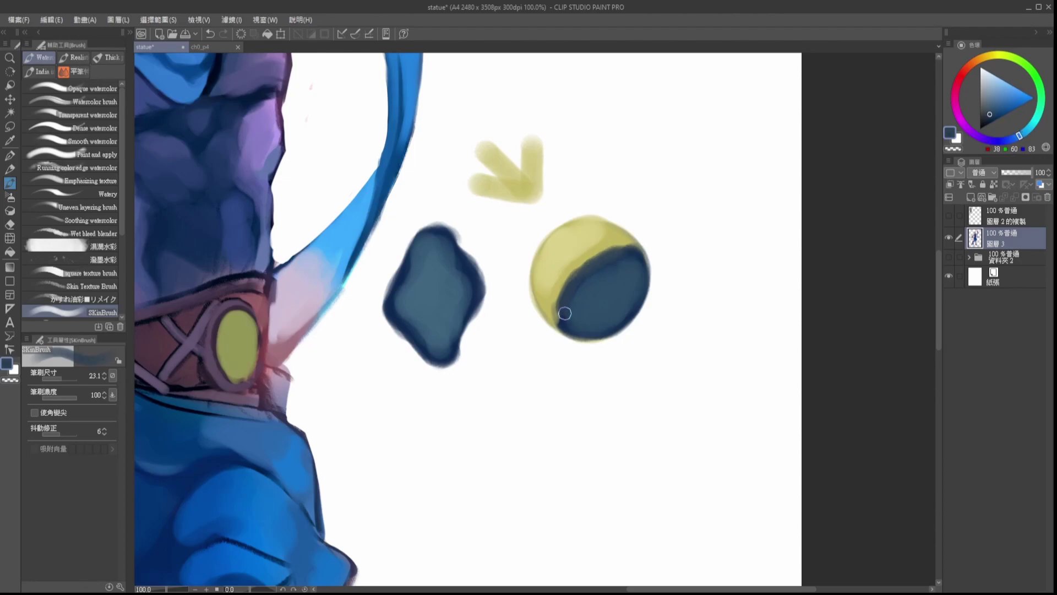
drag(610, 253, 638, 248)
alt+click(606, 280)
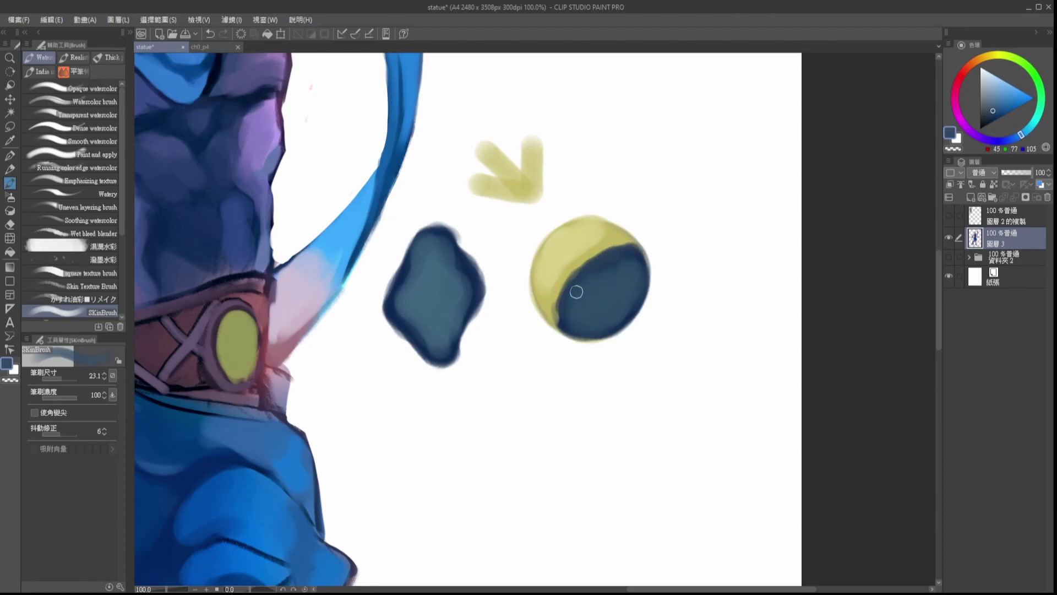
Step: Paint a muted grey-blue reflected light along the lower rim of the circle's shadow, farthest from the light arrow
alt+click(619, 243)
alt+click(641, 322)
drag(600, 333, 625, 319)
key(ctrl+z)
alt+click(610, 329)
alt+click(618, 323)
alt+click(610, 328)
drag(621, 330, 603, 334)
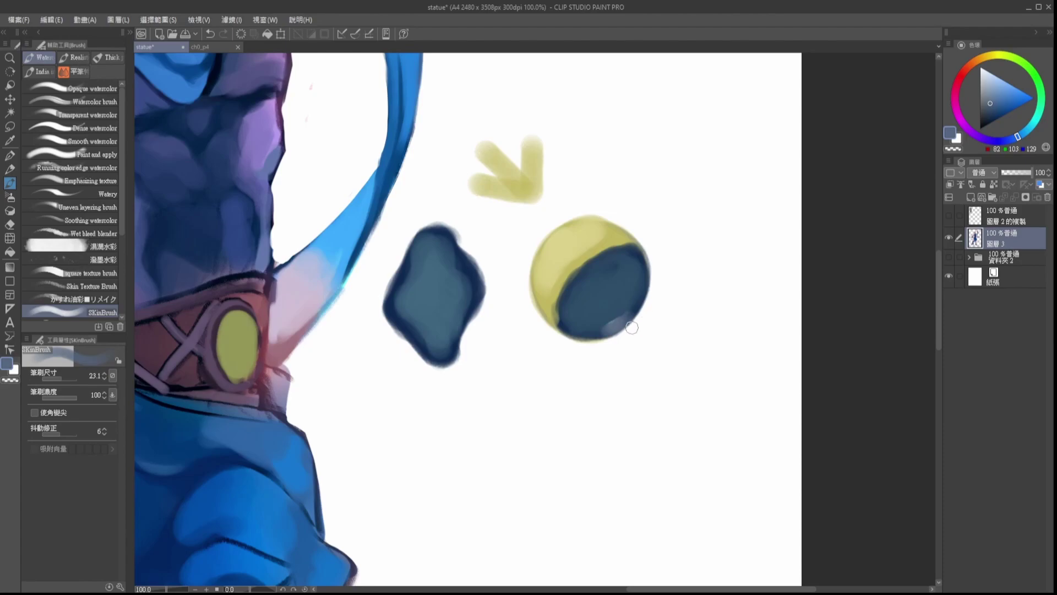
Step: Blend the reflected light into the circle's shadow with sampled blue tones
mouse_move(618, 322)
mouse_down()
mouse_move(598, 333)
mouse_move(614, 312)
mouse_move(582, 308)
mouse_move(632, 303)
mouse_up()
alt+click(590, 302)
key(bracketleft)
alt+click(610, 325)
alt+click(608, 295)
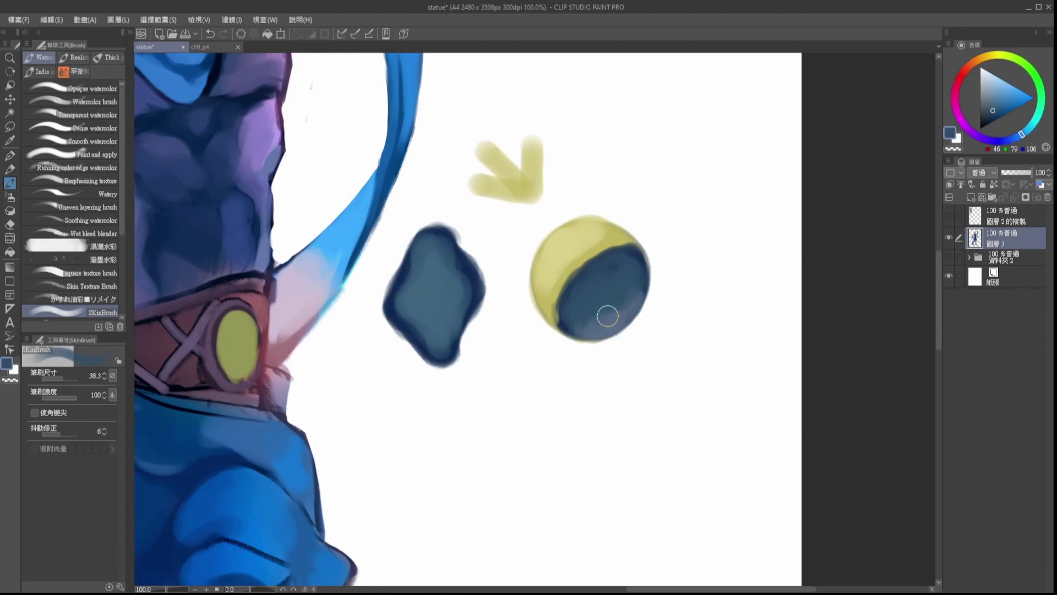
Step: Lasso the shading samples beside the character, delete them, and clear the selection
key(m)
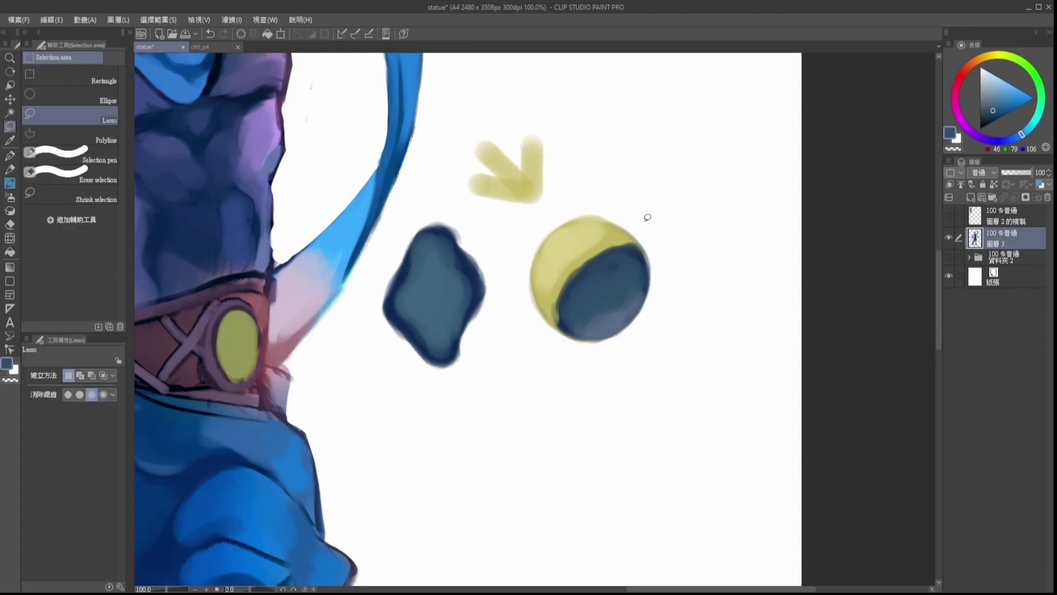
mouse_move(473, 116)
mouse_down()
mouse_move(366, 295)
mouse_move(684, 134)
mouse_up()
key(Delete)
key(ctrl+d)
Step: Examine the character's overall colouring and shadow tones from the head down to the skirt
drag(763, 164, 864, 72)
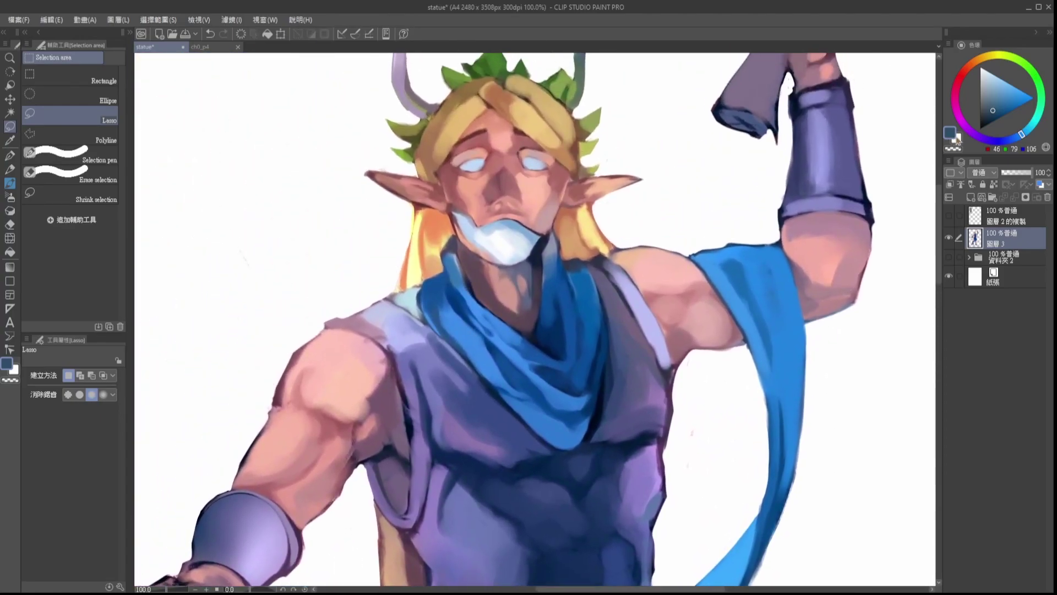
key(ctrl+minus)
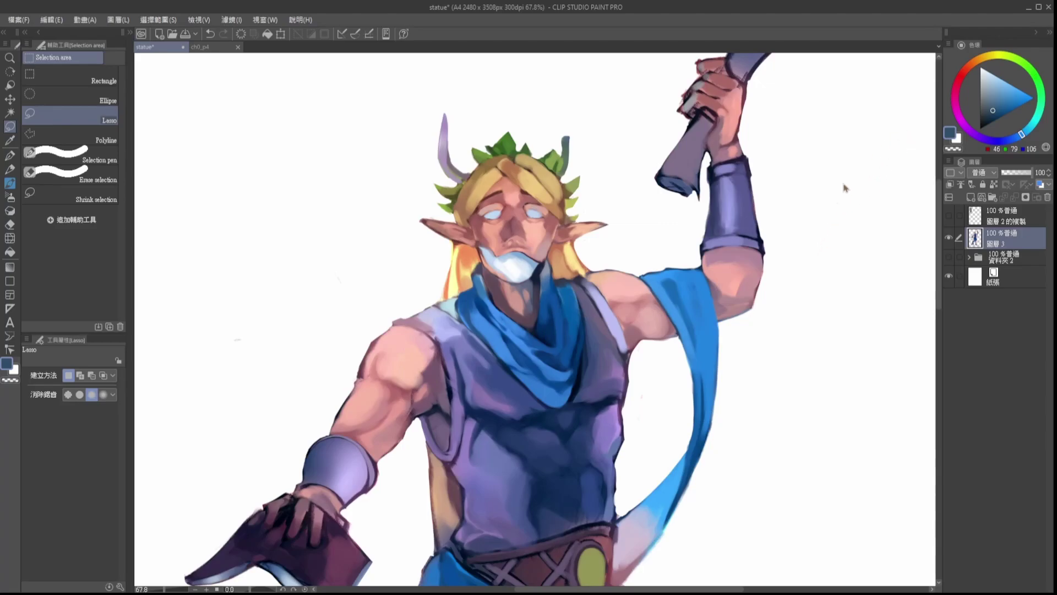
key(ctrl+minus)
drag(837, 179, 871, 123)
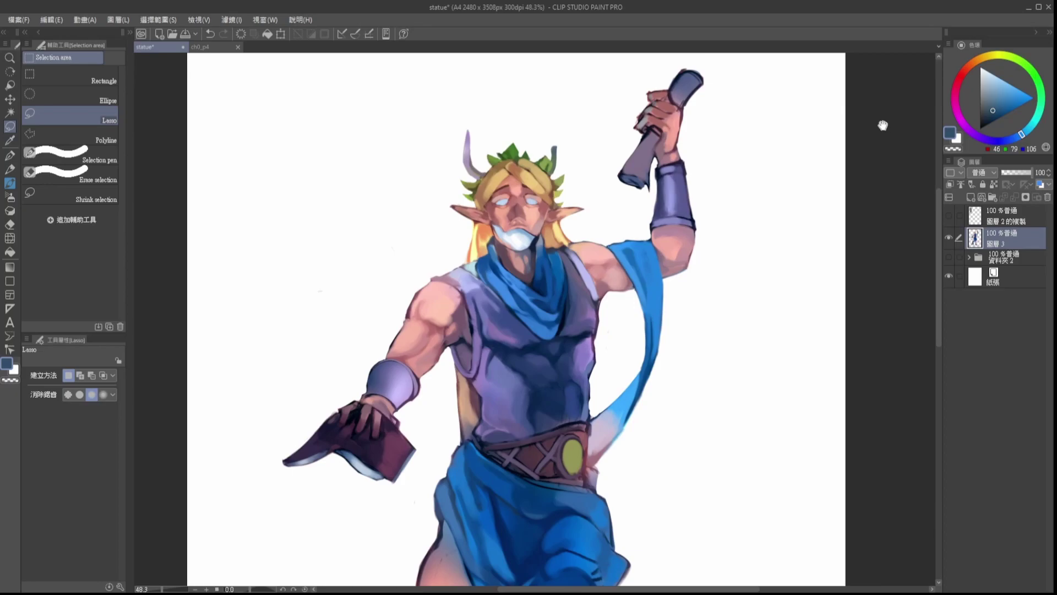
drag(890, 132, 894, 106)
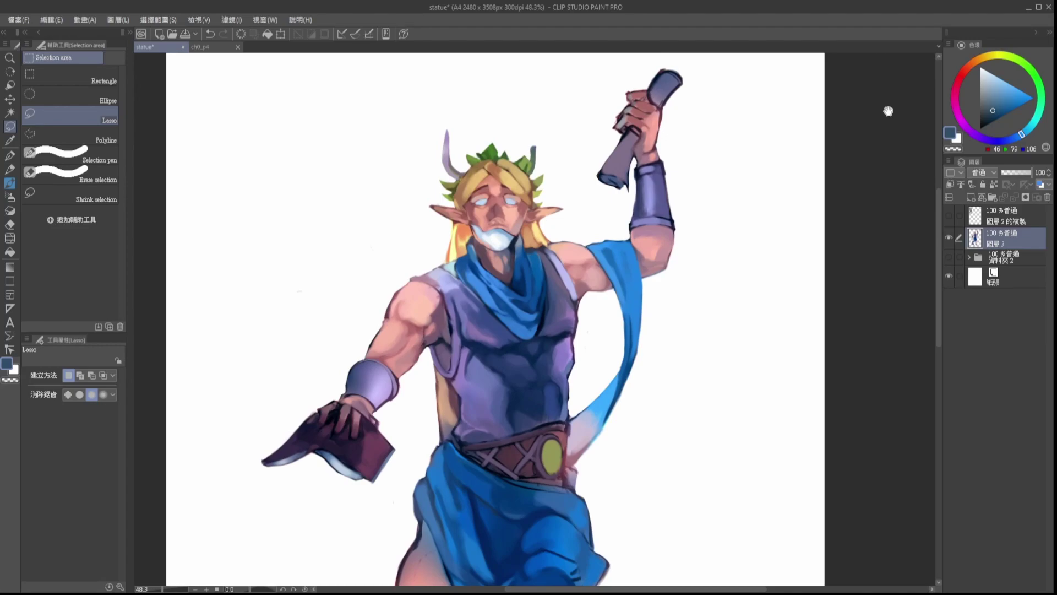
drag(888, 112, 885, 111)
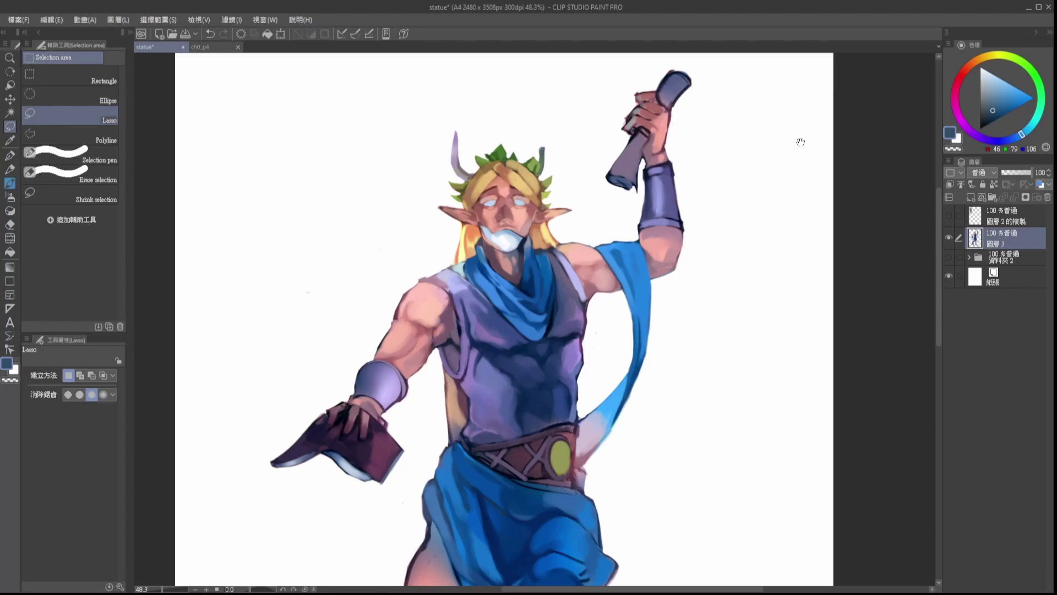
scroll(502, 192, up, 3)
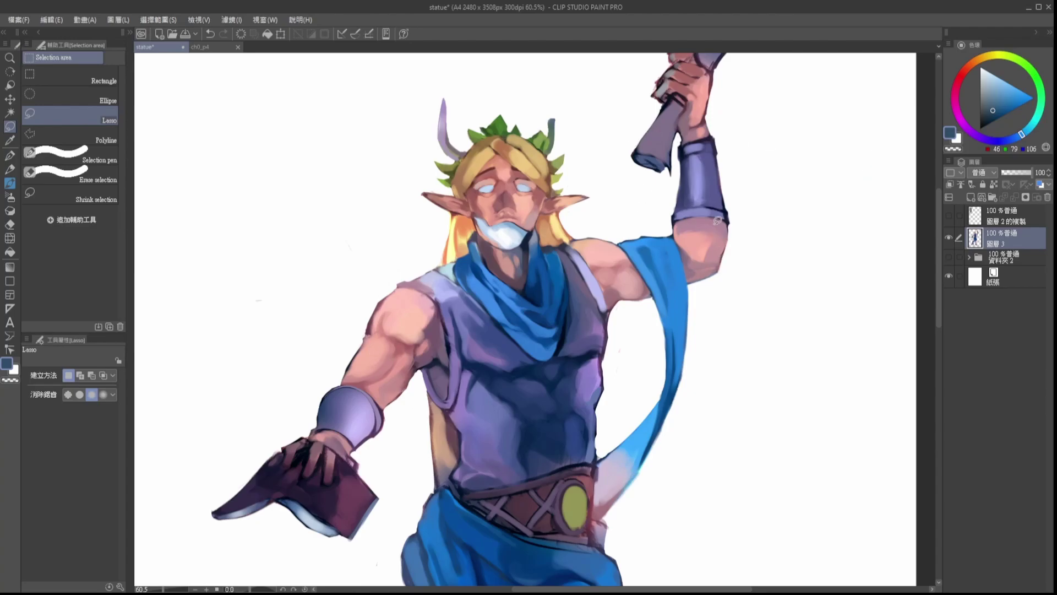
scroll(609, 214, down, 2)
Step: Duplicate the merged character layer, hide the original, and lower the copy's saturation
key(ctrl+c)
key(ctrl+v)
click(949, 261)
key(ctrl+u)
drag(789, 478, 879, 441)
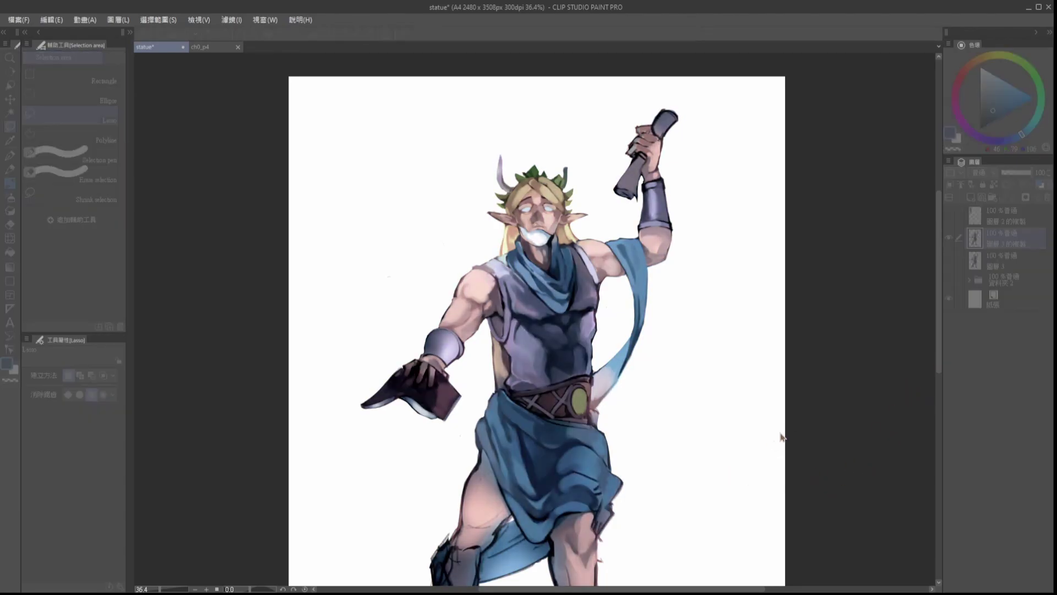
click(781, 434)
Step: Add a new layer clipped to the duplicated character layer and set its blending mode to Overlay (覆蓋)
click(967, 198)
click(950, 185)
click(982, 172)
Step: Try airbrushing saturated blue over the face, shoulders and forearm on the overlay layer
click(1017, 105)
key(b)
mouse_move(496, 262)
mouse_down()
mouse_move(550, 294)
mouse_move(500, 222)
mouse_move(519, 280)
mouse_up()
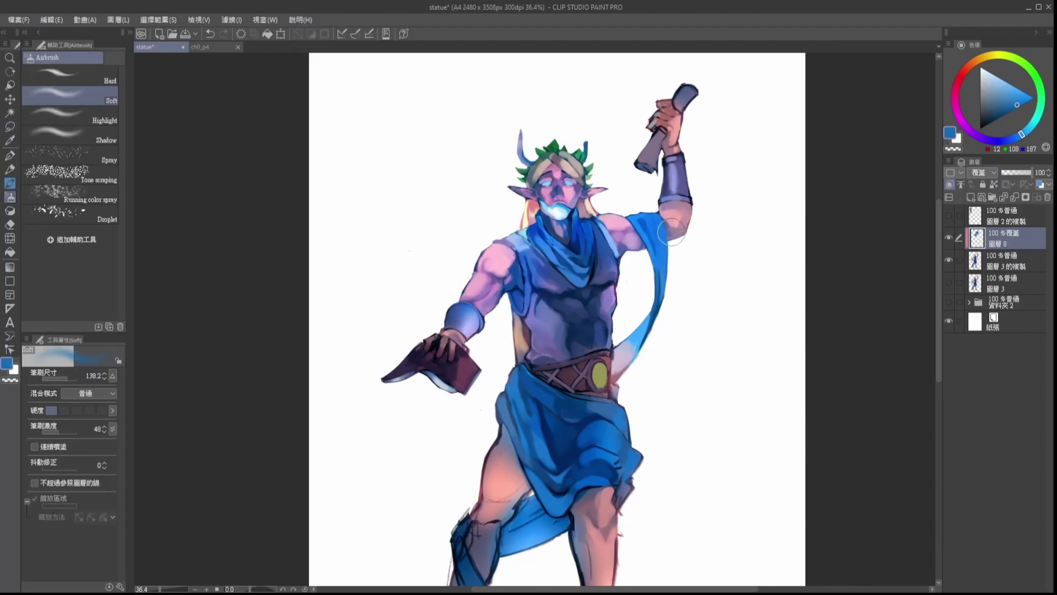
key(ctrl+z)
key(ctrl+z)
key(ctrl+z)
key(ctrl+z)
key(ctrl+z)
Step: Desaturate the duplicated character layer fully, and airbrush a warm peach tint across the figure on the overlay layer
click(991, 265)
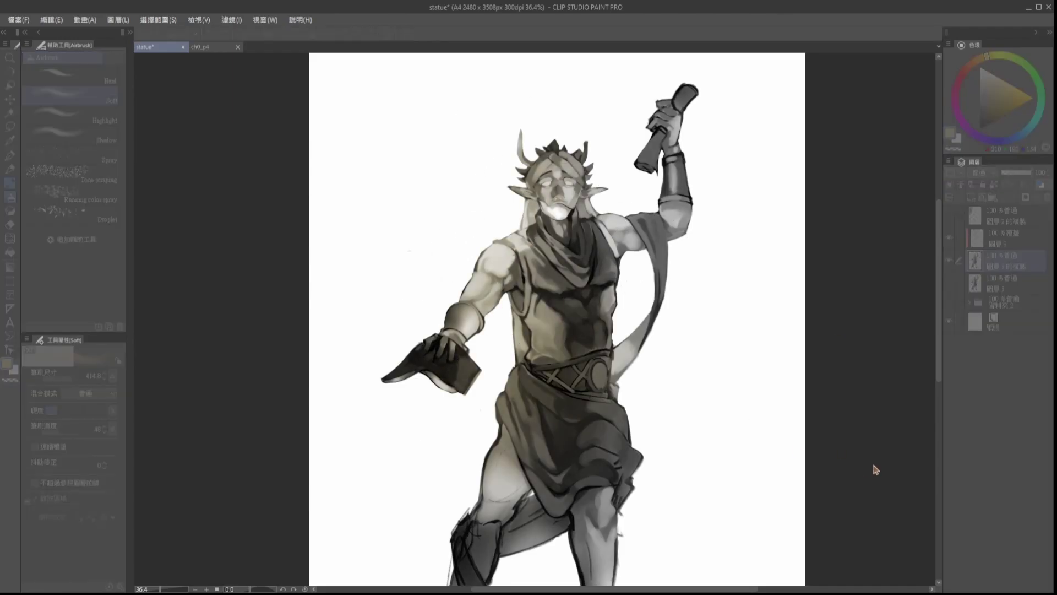
click(1003, 238)
mouse_move(648, 224)
mouse_down()
mouse_move(614, 418)
mouse_move(501, 496)
mouse_up()
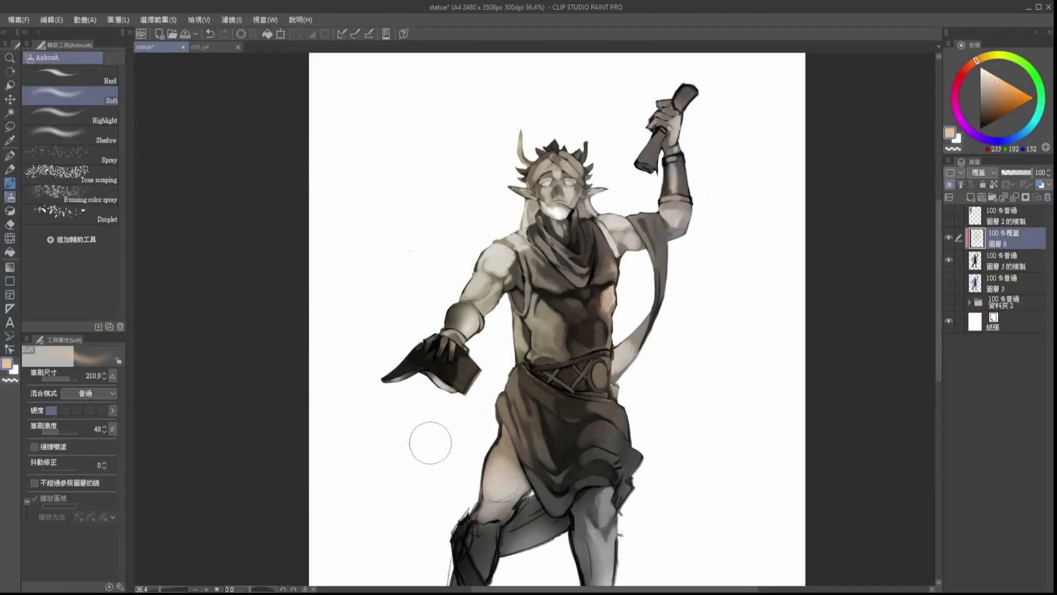
Step: Airbrush a deeper orange over the torso and skirt, and a teal glow over the face, book and legs
click(1019, 102)
drag(396, 380, 495, 495)
drag(528, 352, 562, 209)
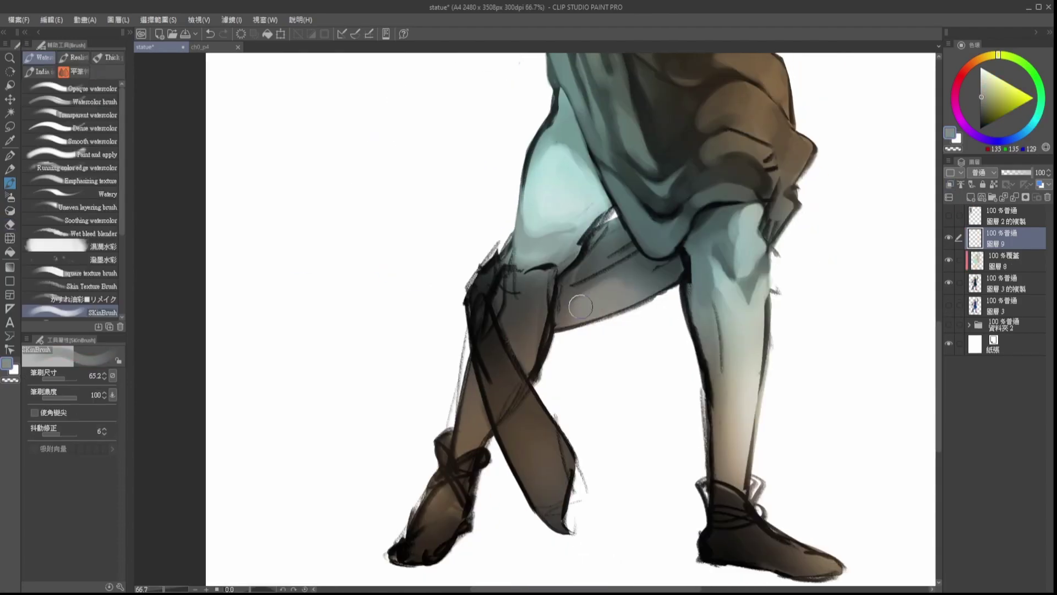
Step: Paint over the sketch lines in the cloth behind the legs with sampled greys and clean its lower edge
mouse_move(581, 307)
mouse_down()
mouse_move(617, 275)
mouse_move(660, 270)
mouse_up()
mouse_move(610, 228)
mouse_down()
mouse_move(630, 258)
mouse_move(574, 292)
mouse_move(565, 321)
mouse_move(620, 236)
mouse_up()
alt+click(620, 243)
drag(600, 273, 654, 243)
key(e)
drag(563, 331, 586, 326)
Step: Paint over the rough lines along the straight leg's knee and calf with sampled skin and shadow tones
key(b)
alt+click(688, 286)
drag(687, 285, 705, 353)
alt+click(695, 270)
drag(687, 252, 695, 285)
mouse_move(710, 291)
mouse_down()
mouse_move(715, 325)
mouse_move(694, 322)
mouse_up()
alt+click(710, 334)
drag(717, 306, 711, 432)
alt+click(717, 375)
key(e)
key(b)
Step: Render the ankle cuffs and crossed straps of both boots over the sketch lines with sampled browns
alt+click(716, 498)
drag(699, 483, 711, 507)
mouse_move(705, 485)
mouse_down()
mouse_move(725, 500)
mouse_move(739, 463)
mouse_move(765, 517)
mouse_up()
key([)
mouse_move(711, 524)
mouse_down()
mouse_move(764, 513)
mouse_move(758, 501)
mouse_up()
alt+click(735, 502)
alt+click(737, 519)
drag(442, 466, 465, 502)
drag(432, 484, 476, 470)
Step: Paint over the hanging cloth strip in front of the bent leg with sampled grey-brown tones
alt+click(510, 385)
drag(482, 336, 498, 396)
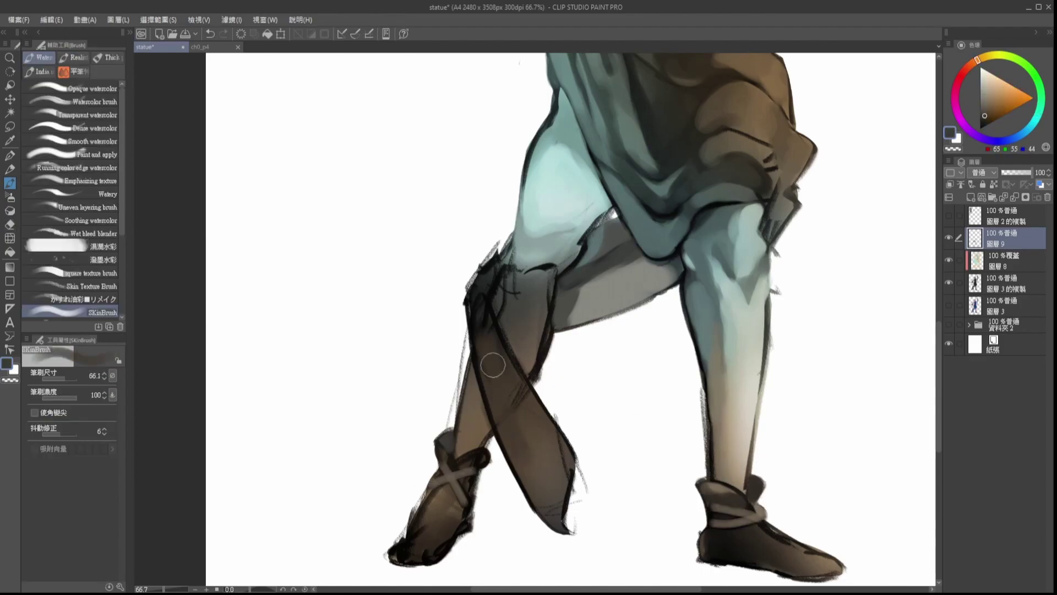
drag(490, 317, 520, 380)
drag(482, 281, 490, 364)
mouse_move(493, 380)
mouse_down()
mouse_move(534, 476)
mouse_move(575, 533)
mouse_up()
Step: Erase the stray sketch lines around both legs on the duplicated character layer, undoing the last erasure
click(1007, 283)
key(e)
drag(464, 330, 449, 430)
drag(468, 287, 498, 242)
drag(702, 387, 705, 468)
drag(775, 282, 782, 300)
key(ctrl+z)
Step: Examine the desaturated, overlay-tinted figure from the face and torso down to the legs and boots
drag(715, 105, 595, 551)
scroll(821, 247, down, 1)
scroll(820, 247, down, 3)
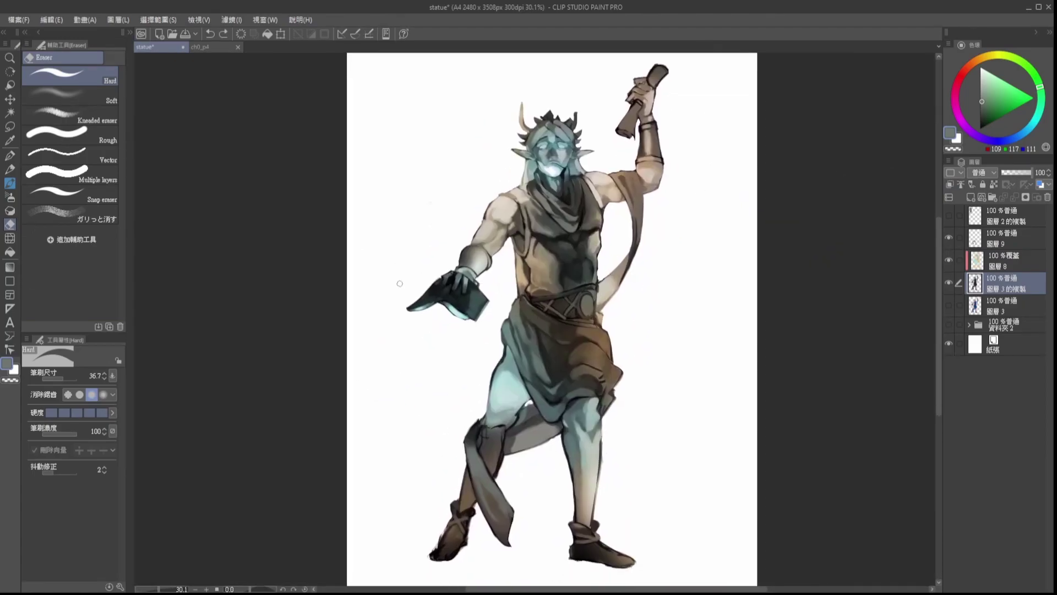
scroll(701, 191, up, 3)
scroll(857, 123, up, 3)
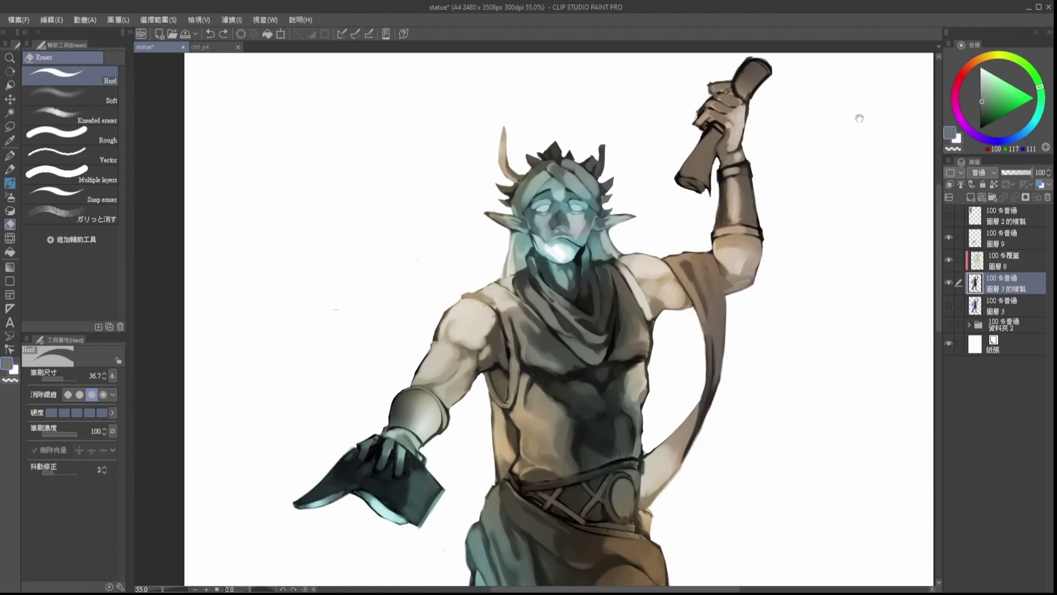
scroll(858, 126, down, 5)
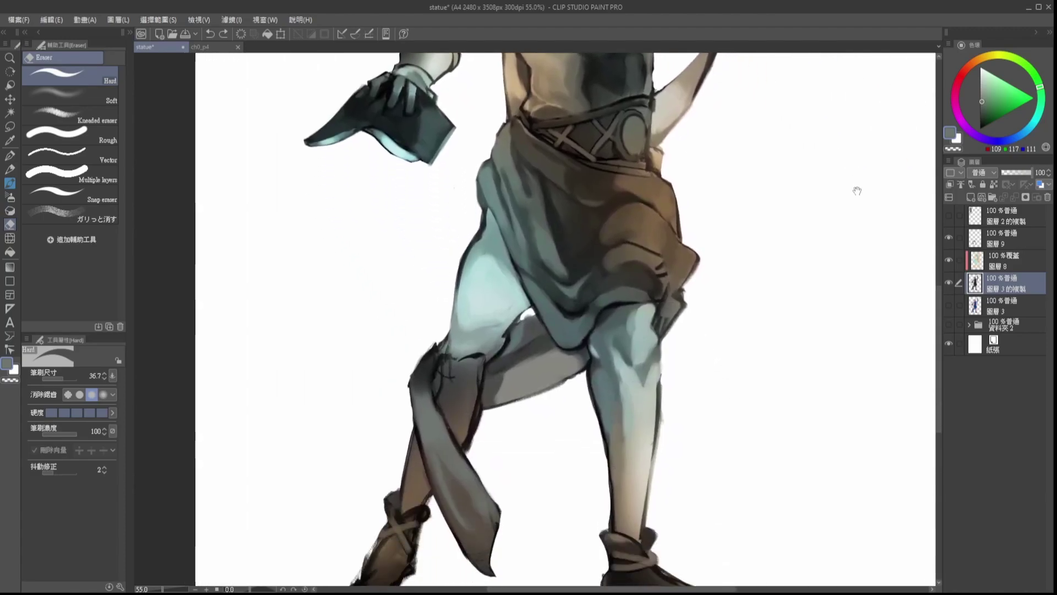
scroll(881, 110, up, 6)
scroll(887, 95, down, 3)
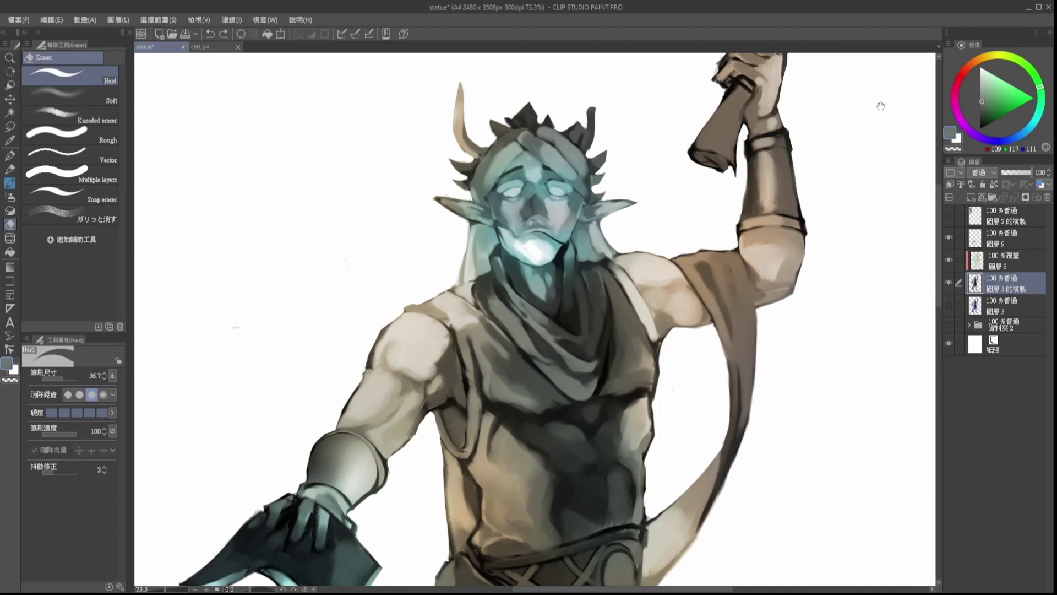
scroll(558, 154, up, 1)
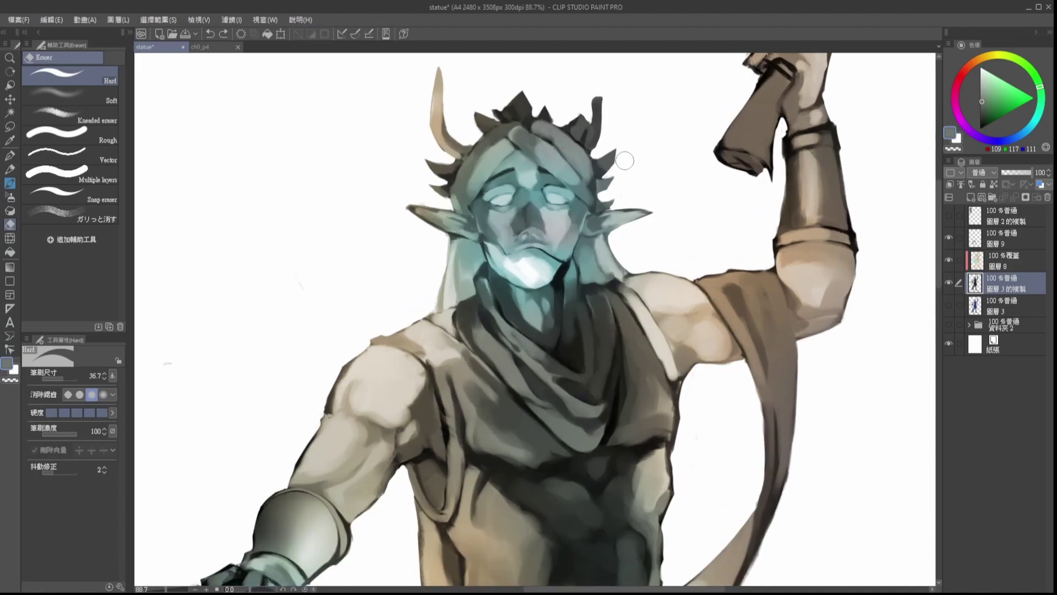
drag(851, 523, 878, 193)
drag(877, 148, 909, 81)
scroll(324, 203, up, 1)
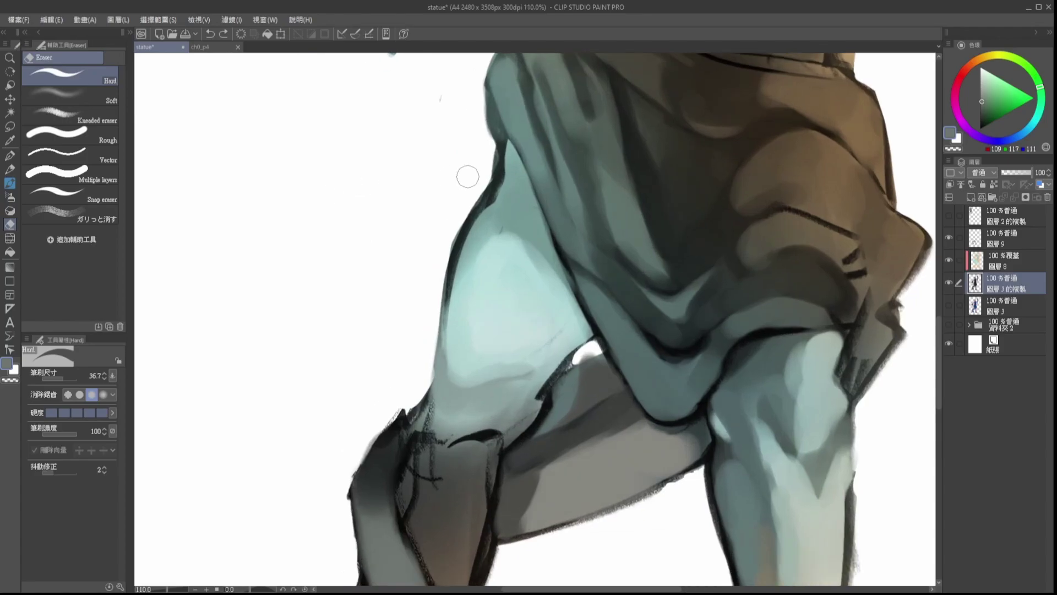
scroll(469, 175, down, 2)
drag(882, 411, 881, 495)
drag(890, 133, 909, 286)
drag(887, 111, 878, 91)
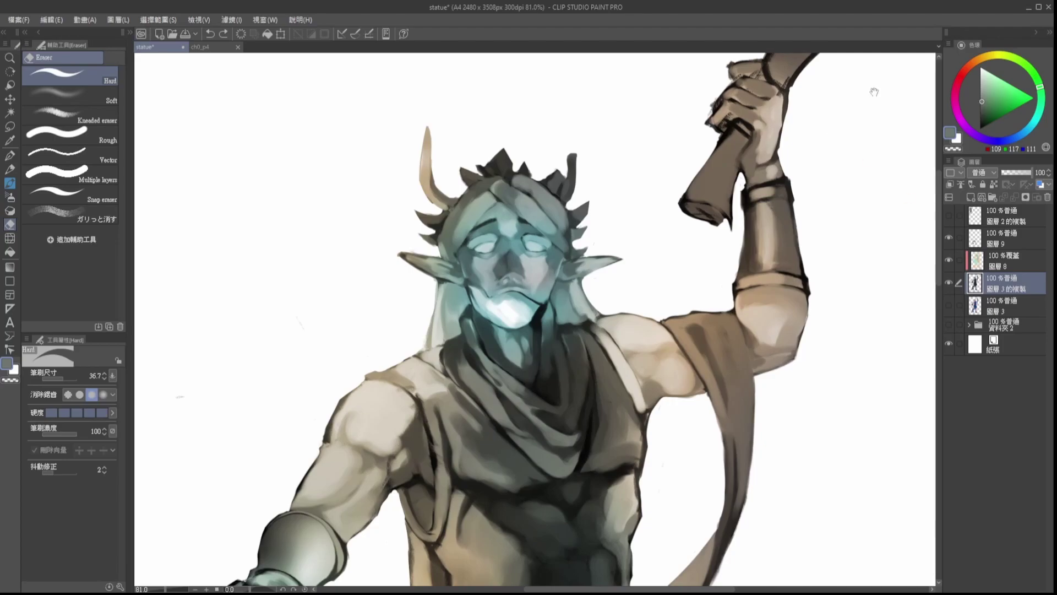
drag(875, 93, 874, 97)
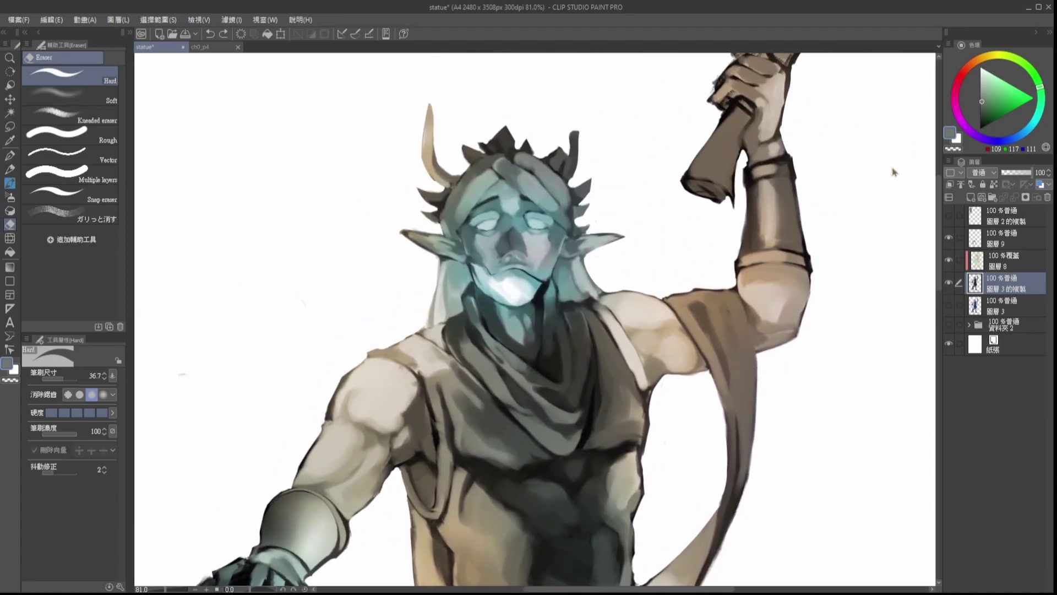